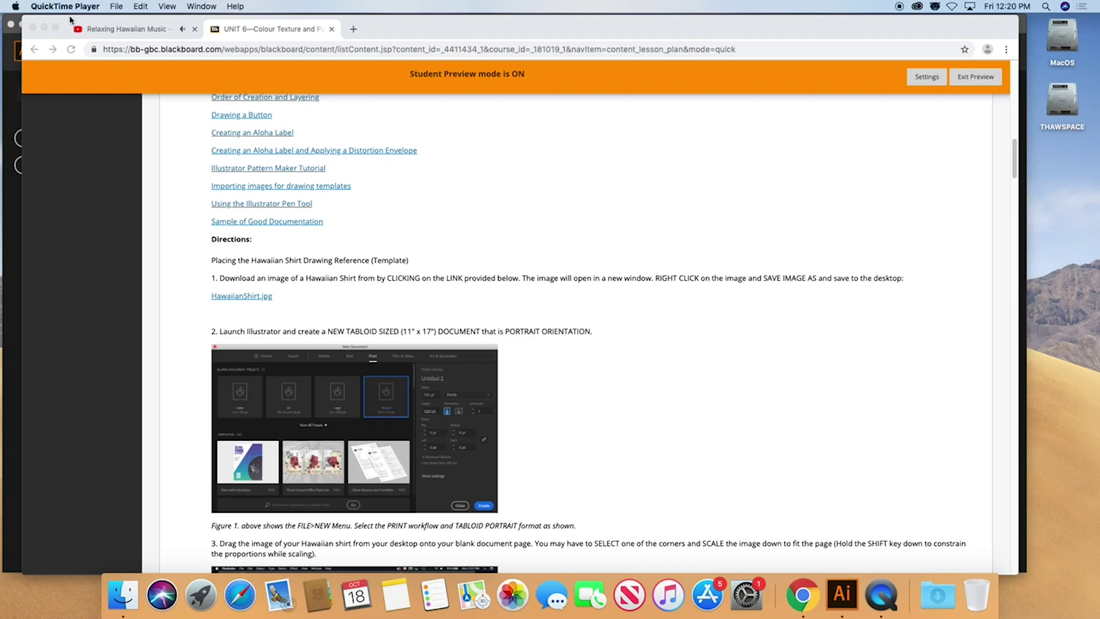
Bring Chrome forward and open the HawaiianShirt.jpg link from the lesson directions
{"action": "key", "text": "super+Tab"}
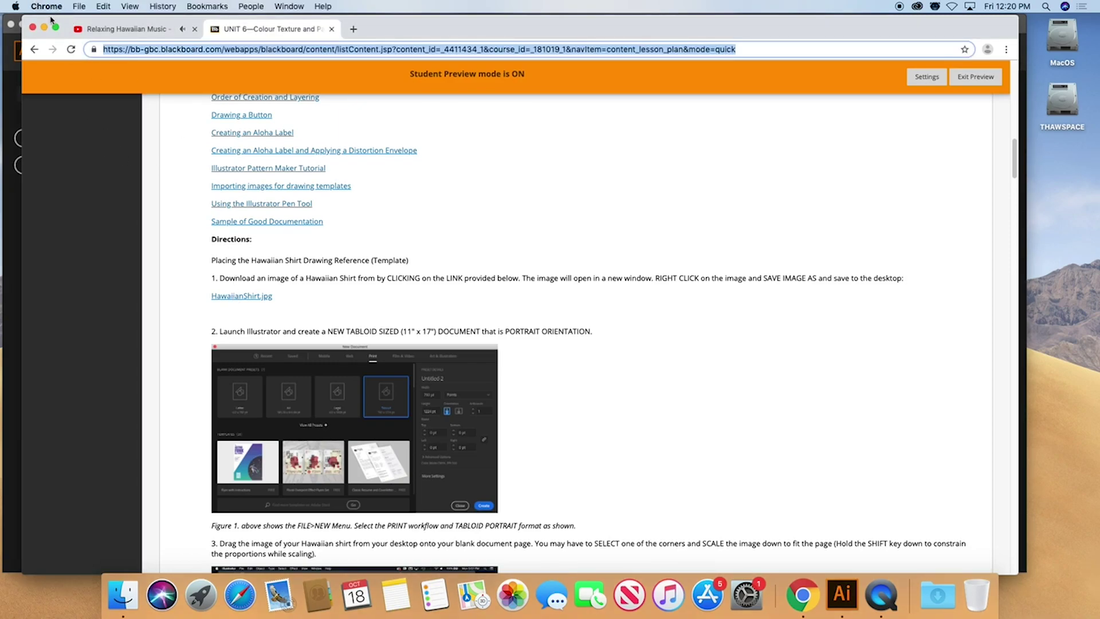
{"action": "left_click", "coordinate": [256, 296]}
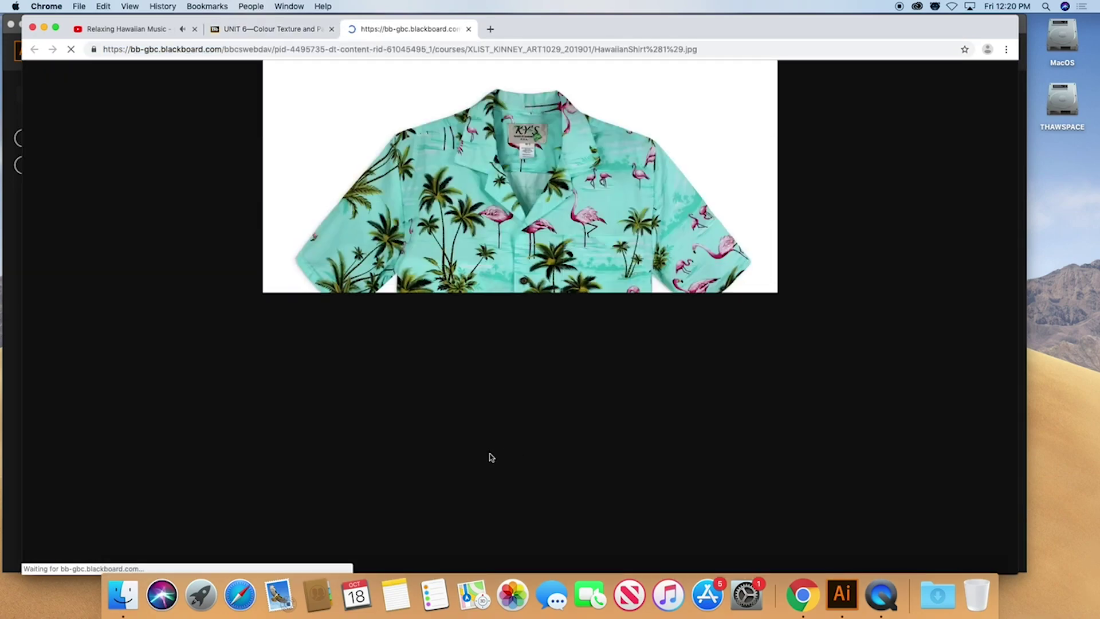
Save the flamingo shirt image to the Desktop as shirt.jpg with Save Image As
{"action": "right_click", "coordinate": [503, 198]}
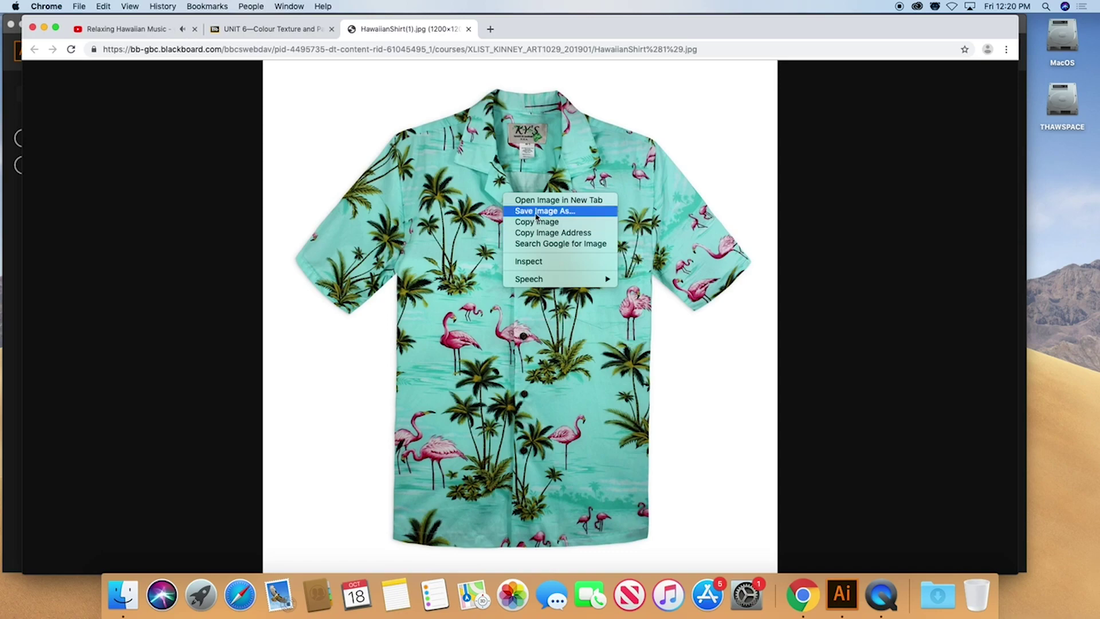
{"action": "left_click", "coordinate": [567, 214]}
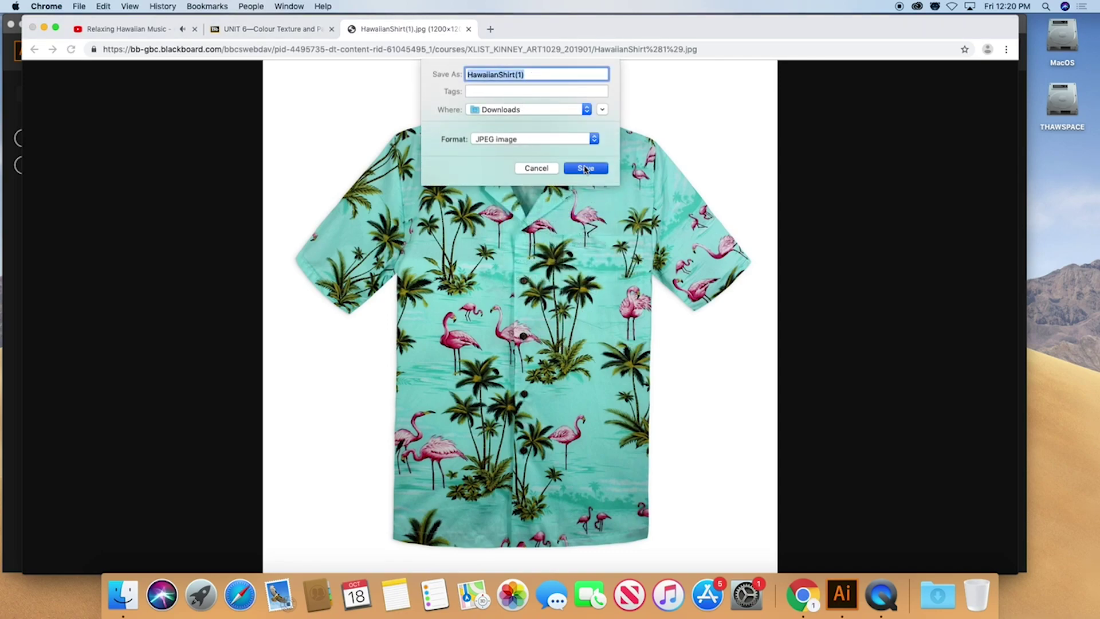
{"action": "type", "text": "a"}
{"action": "left_click", "coordinate": [515, 109]}
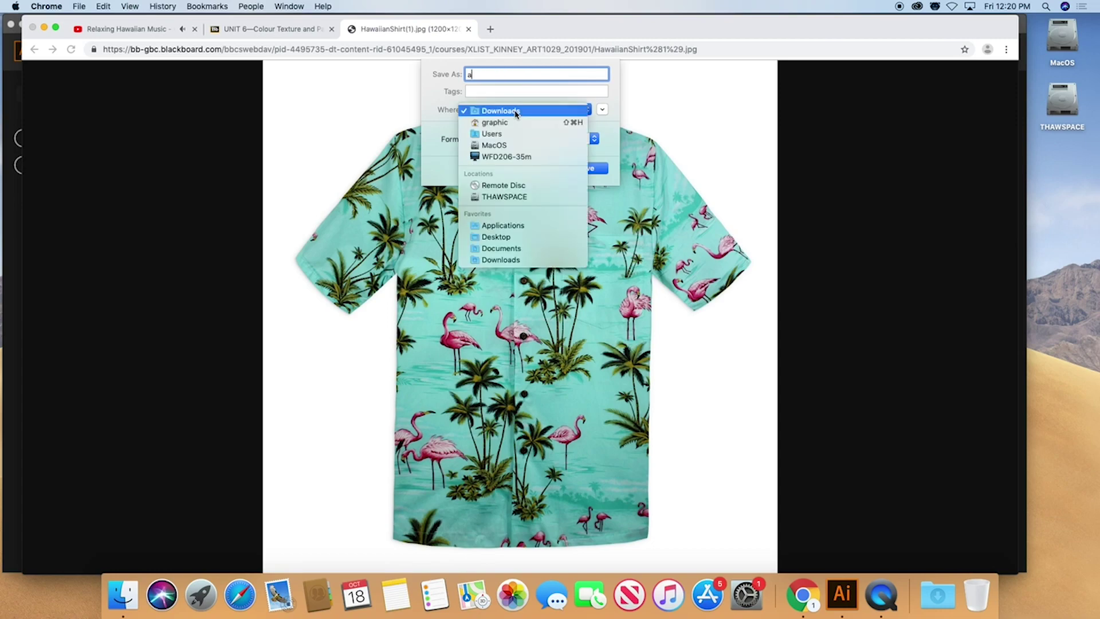
{"action": "left_click", "coordinate": [500, 80]}
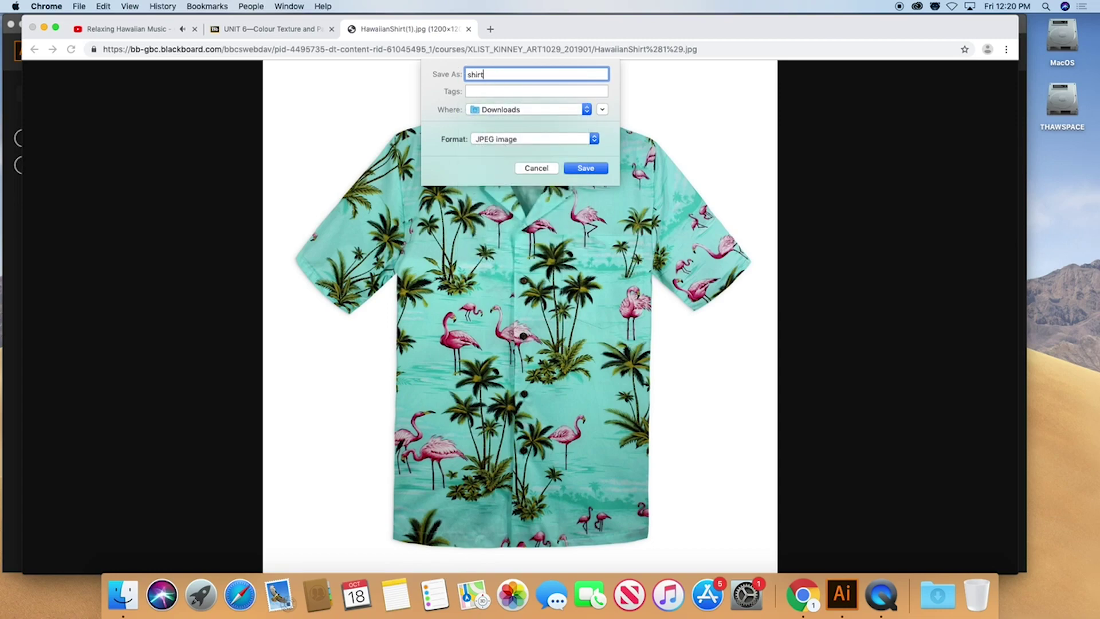
{"action": "left_click", "coordinate": [489, 110]}
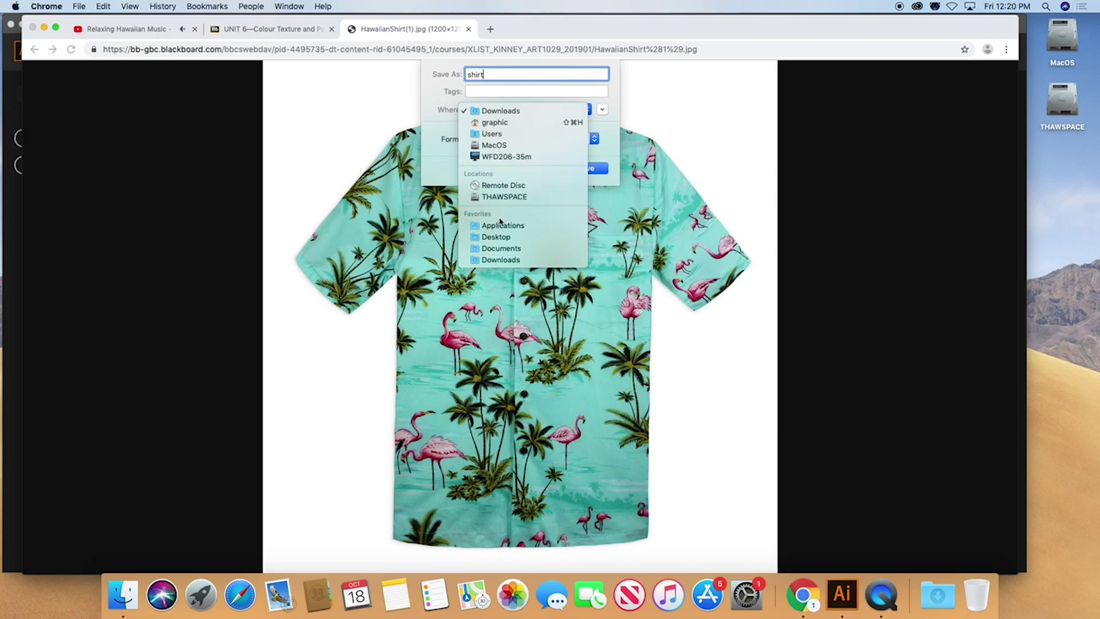
{"action": "left_click", "coordinate": [501, 238]}
{"action": "left_click", "coordinate": [586, 168]}
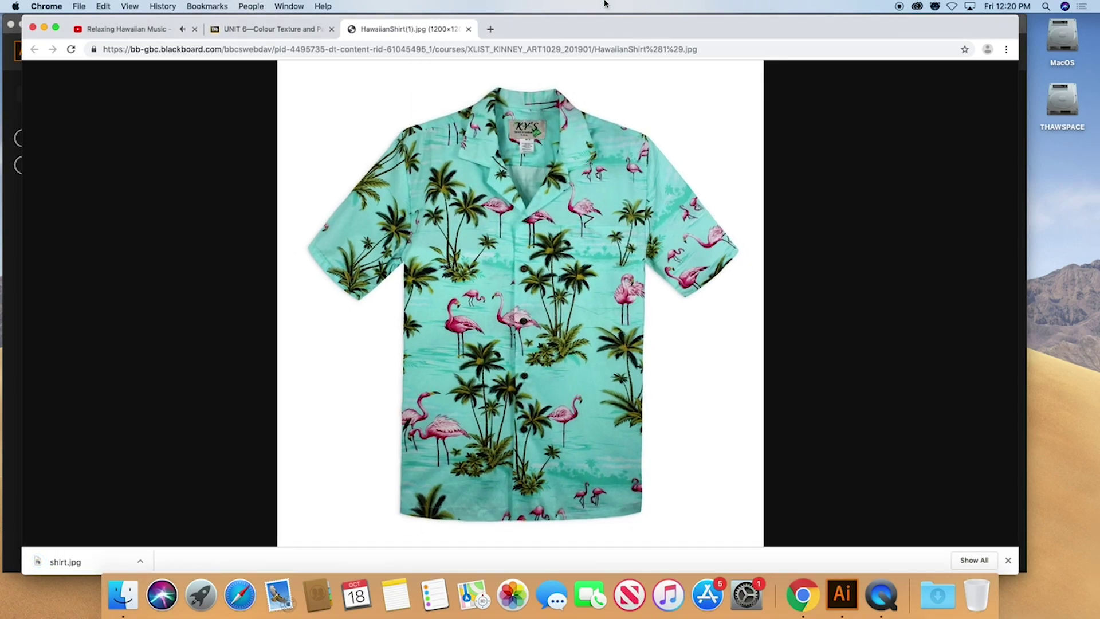
{"action": "left_click", "coordinate": [12, 88]}
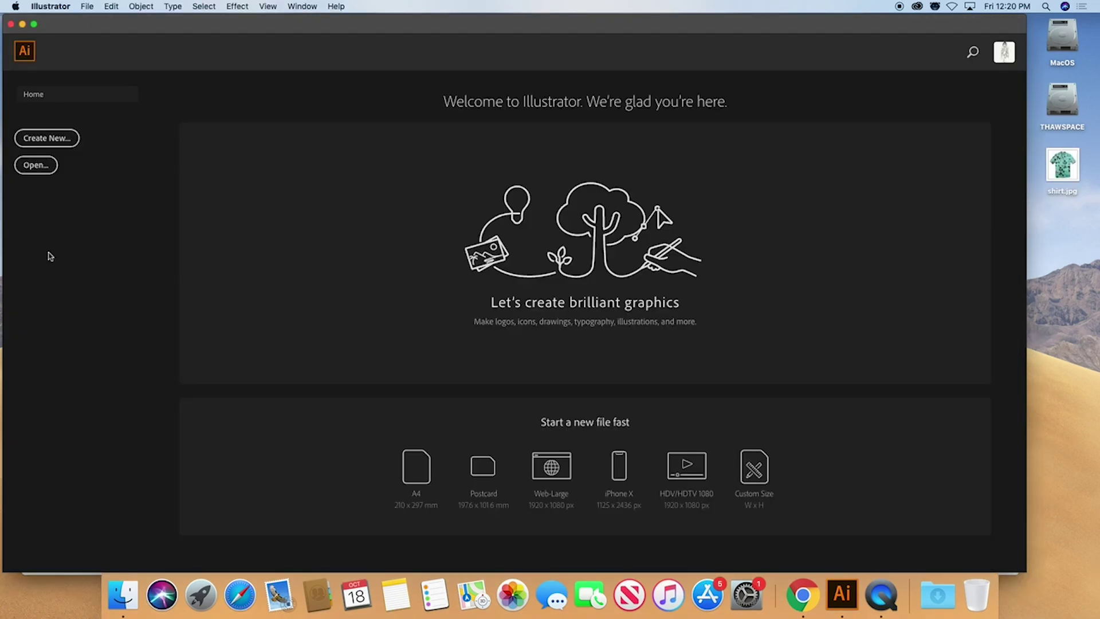
Create a new Tabloid (792 × 1224 pt) print document and skip the welcome tour
{"action": "left_click", "coordinate": [46, 138]}
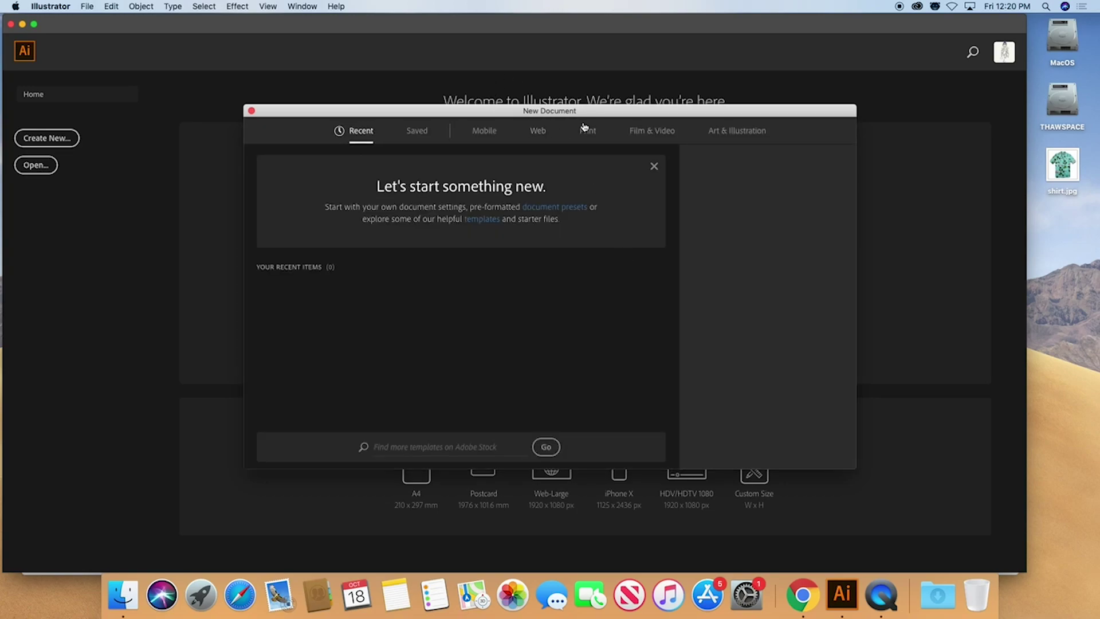
{"action": "left_click", "coordinate": [585, 129]}
{"action": "left_click", "coordinate": [626, 210]}
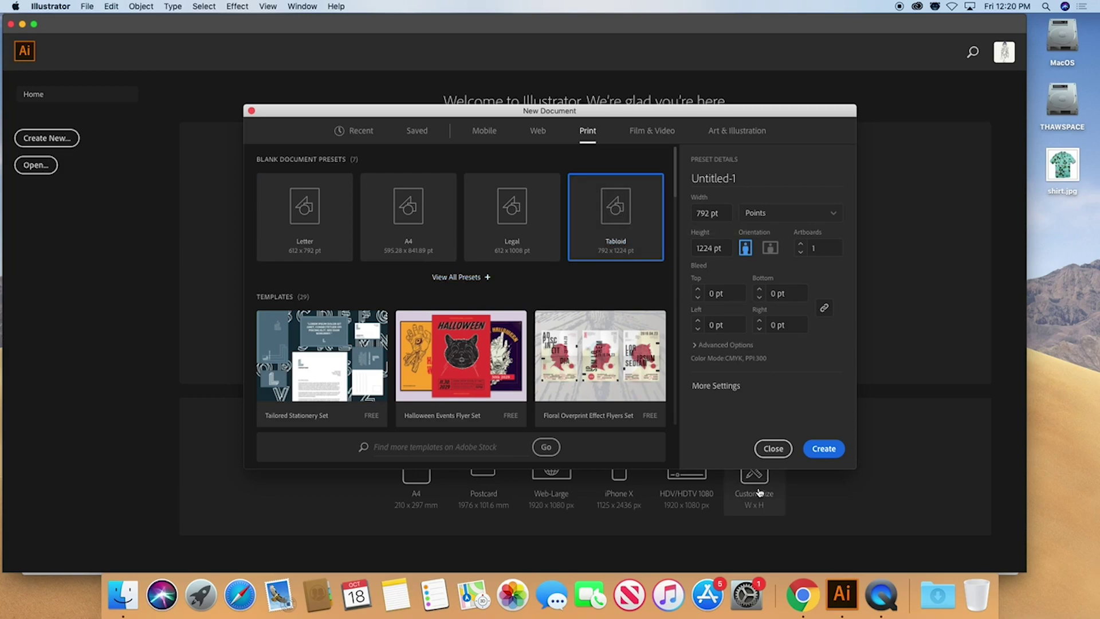
{"action": "left_click", "coordinate": [825, 449]}
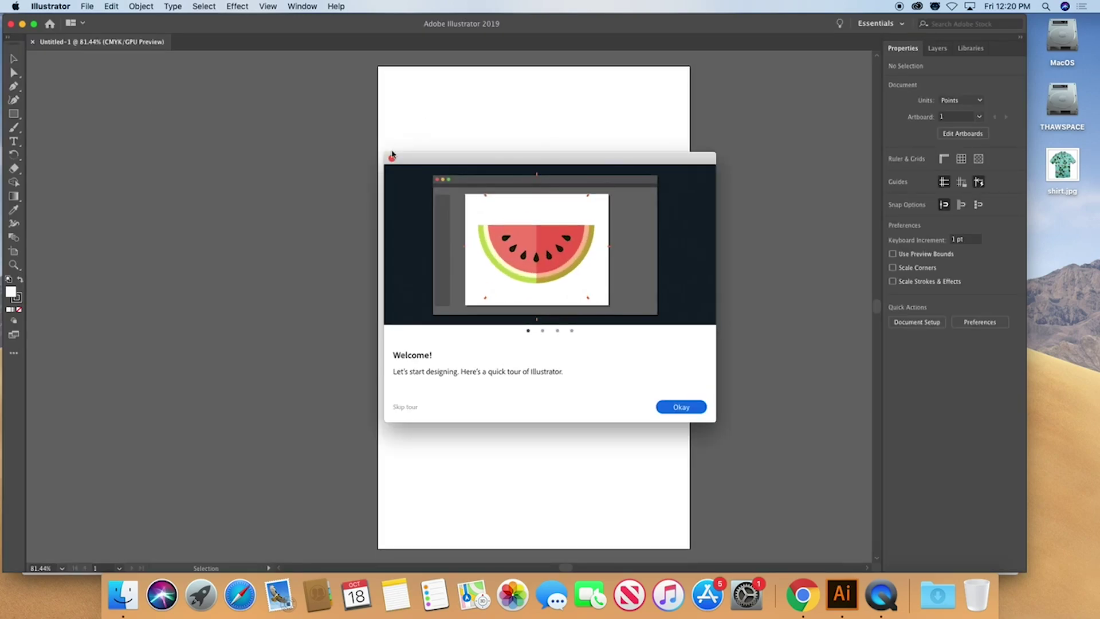
{"action": "key", "text": "Escape"}
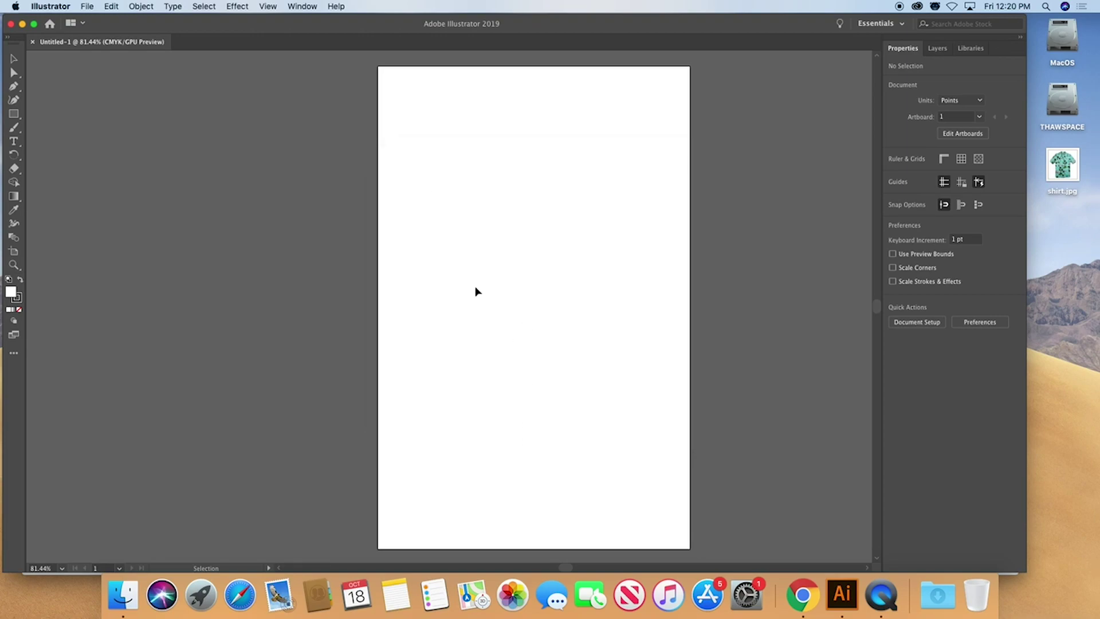
Place shirt.jpg from the Desktop using File > Place
{"action": "left_click", "coordinate": [85, 5]}
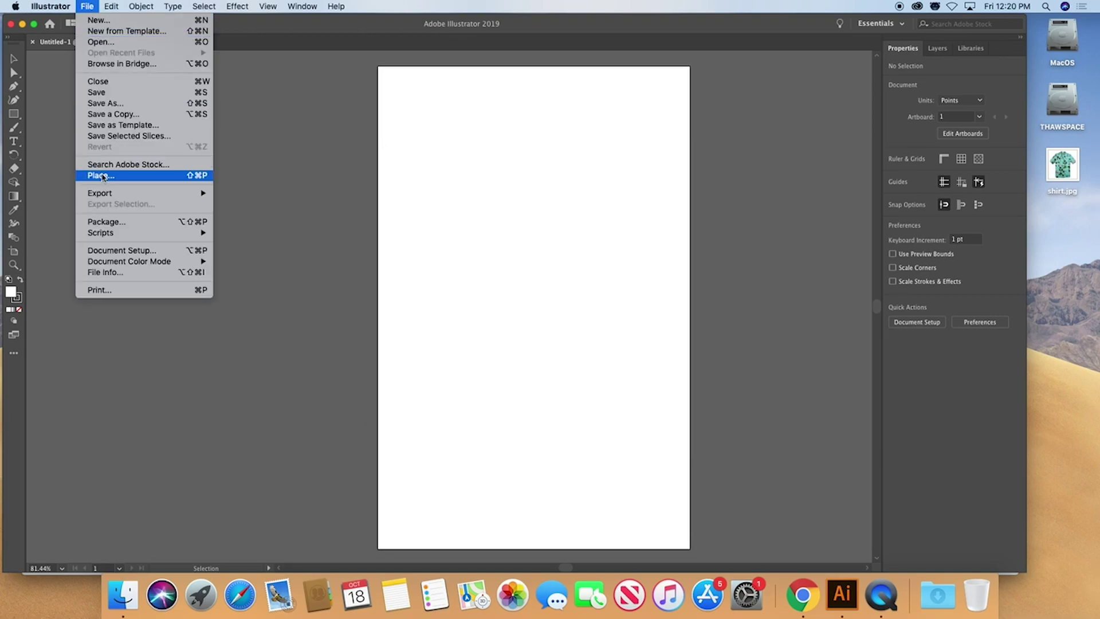
{"action": "left_click", "coordinate": [103, 174]}
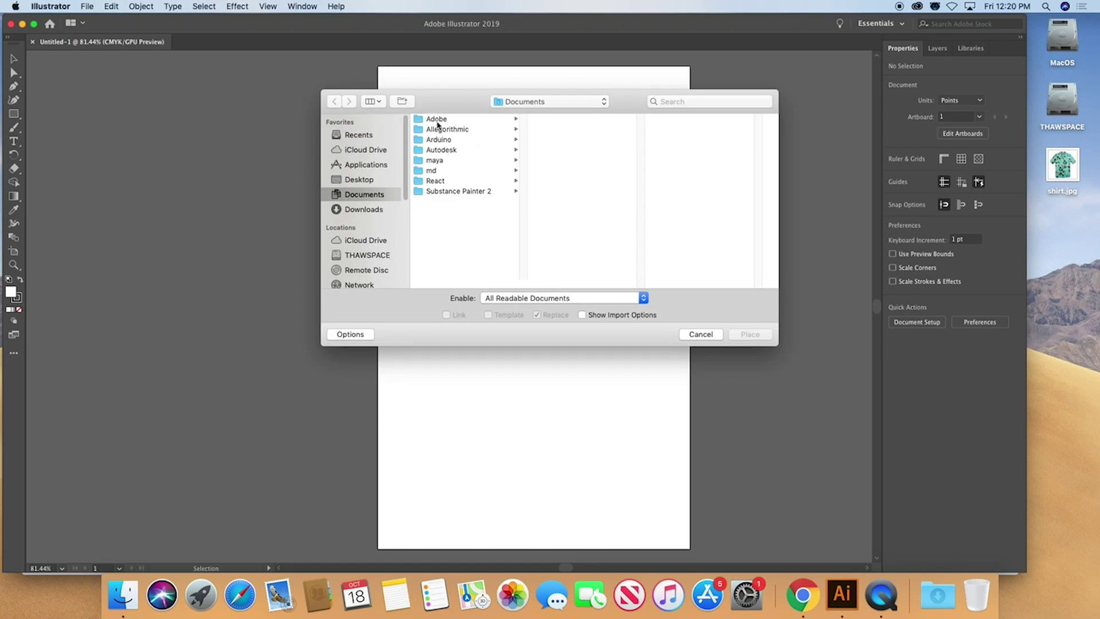
{"action": "left_click", "coordinate": [374, 180]}
{"action": "left_click", "coordinate": [446, 118]}
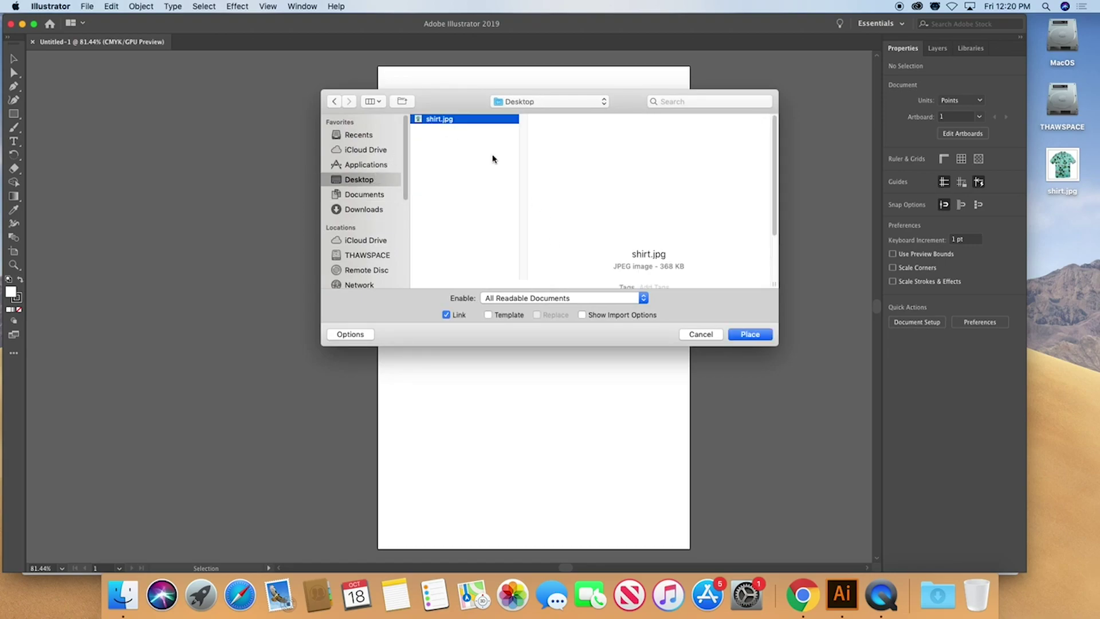
{"action": "left_click", "coordinate": [739, 334]}
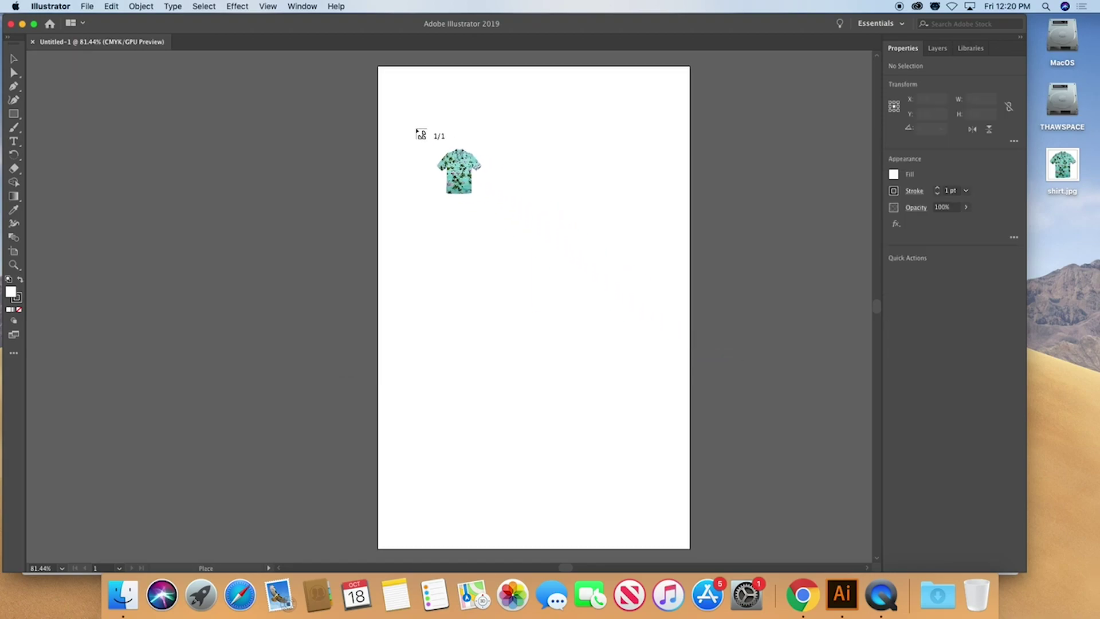
Drag the photo out to about 840.58 pt square across the artboard and nudge it into position
{"action": "left_click_drag", "start_coordinate": [377, 110], "coordinate": [796, 441]}
{"action": "left_click_drag", "start_coordinate": [521, 179], "coordinate": [524, 179]}
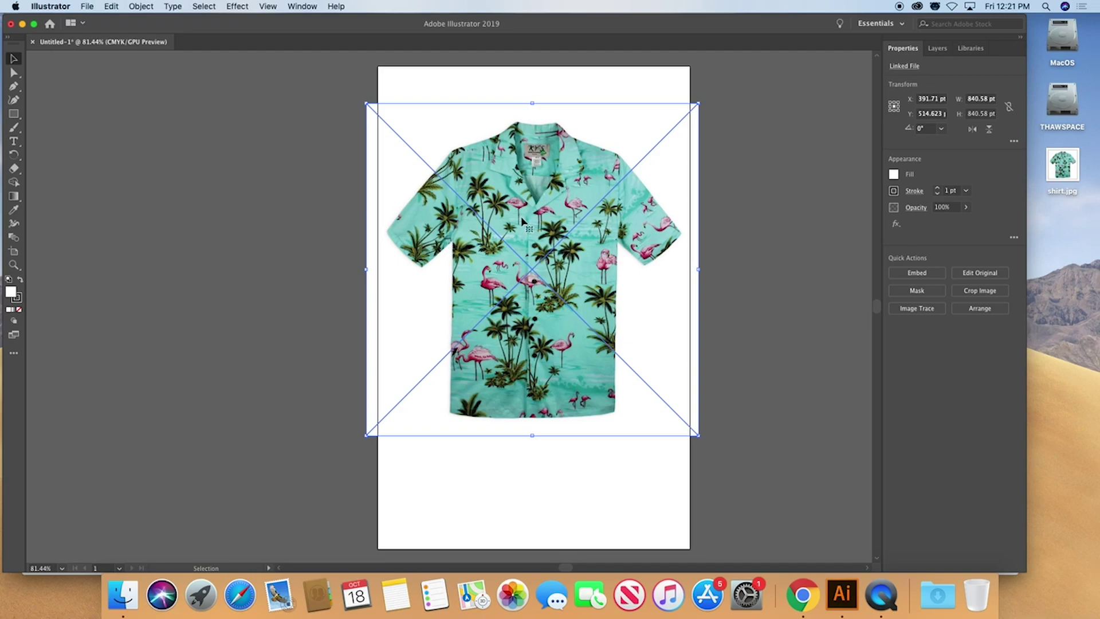
{"action": "left_click", "coordinate": [317, 7]}
Switch to the Essentials Classic workspace and embed the shirt photo
{"action": "mouse_move", "coordinate": [312, 60]}
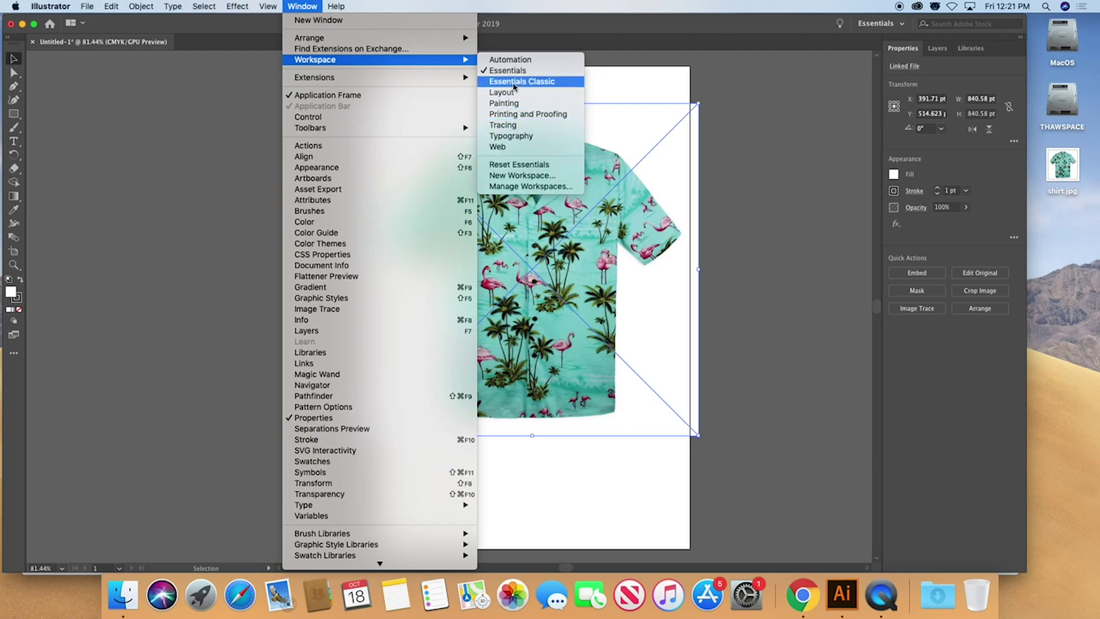
{"action": "left_click", "coordinate": [513, 83]}
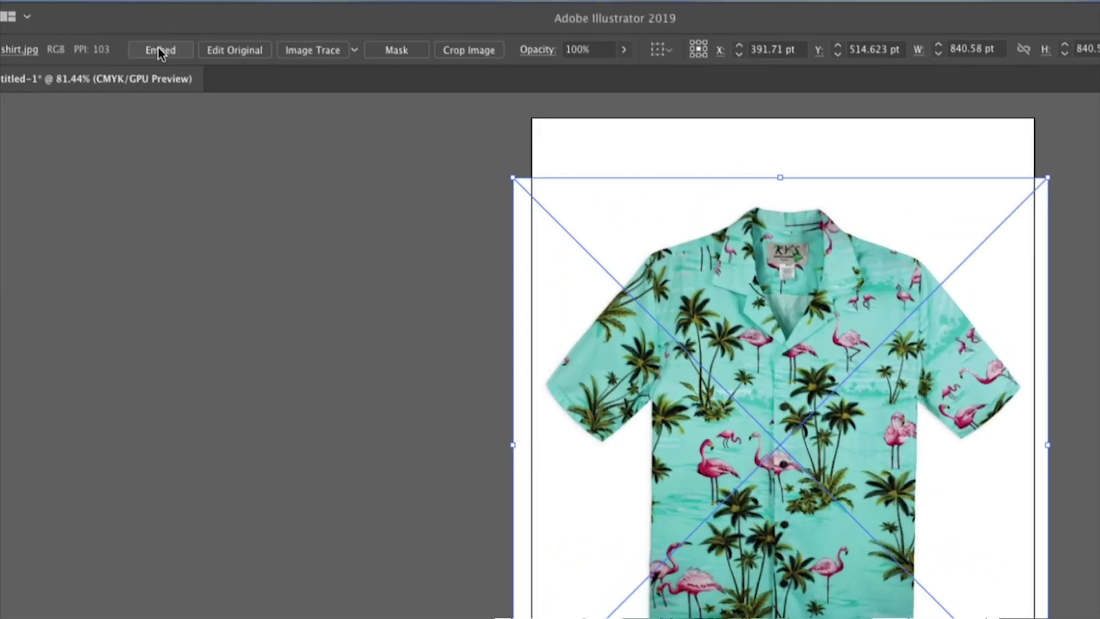
{"action": "left_click", "coordinate": [161, 44]}
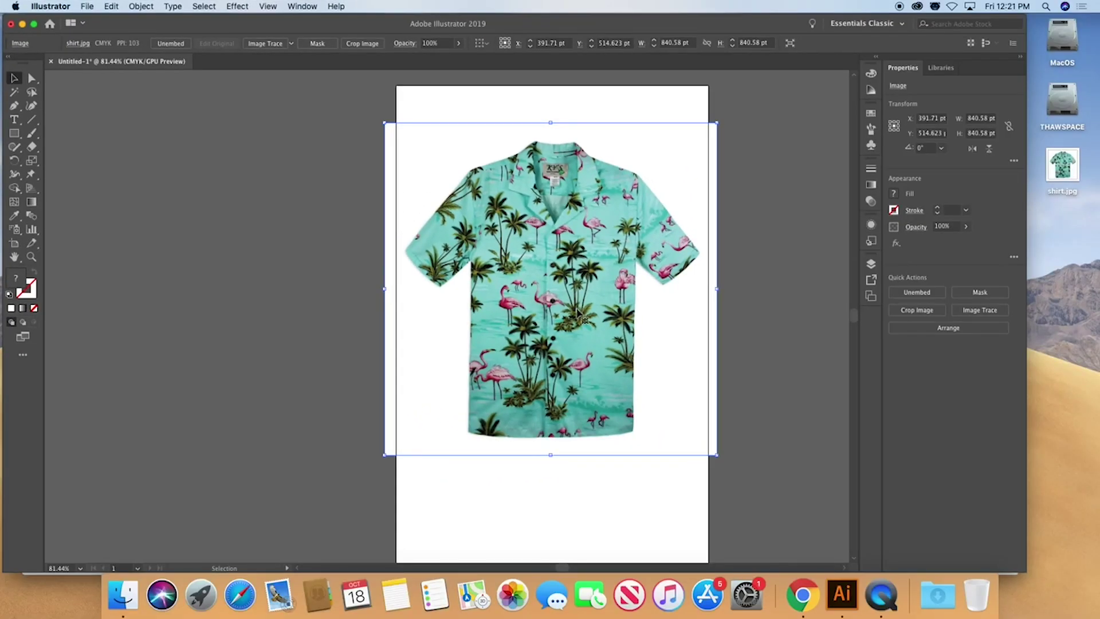
Save the document to the Desktop as an Illustrator .ai file named with the student's name
{"action": "left_click", "coordinate": [85, 6]}
{"action": "left_click", "coordinate": [106, 103]}
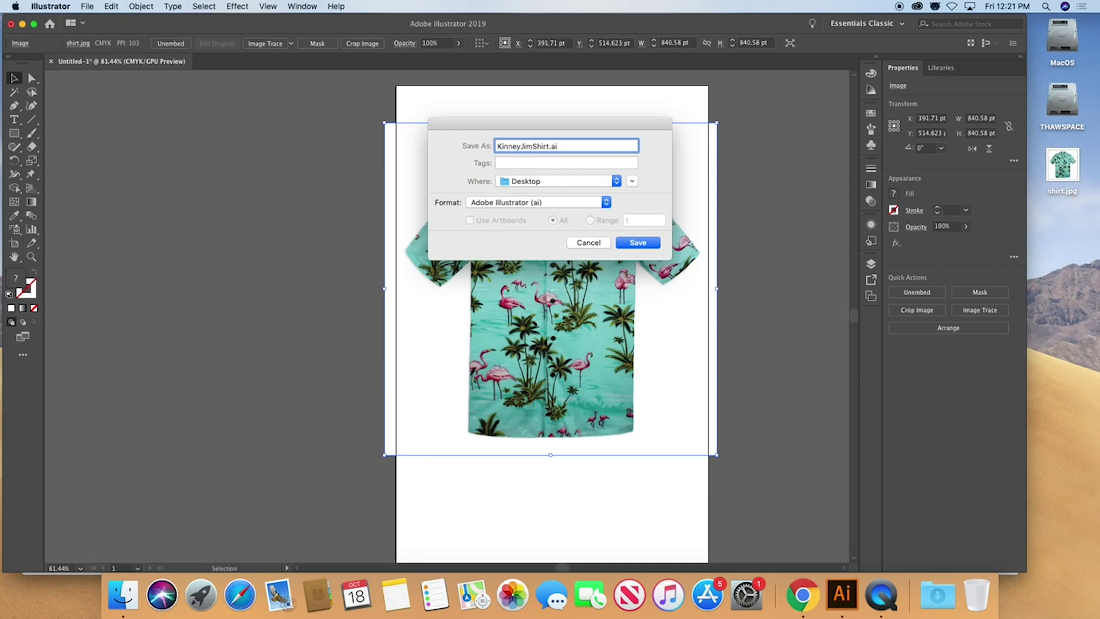
{"action": "left_click", "coordinate": [638, 244]}
{"action": "left_click", "coordinate": [652, 459]}
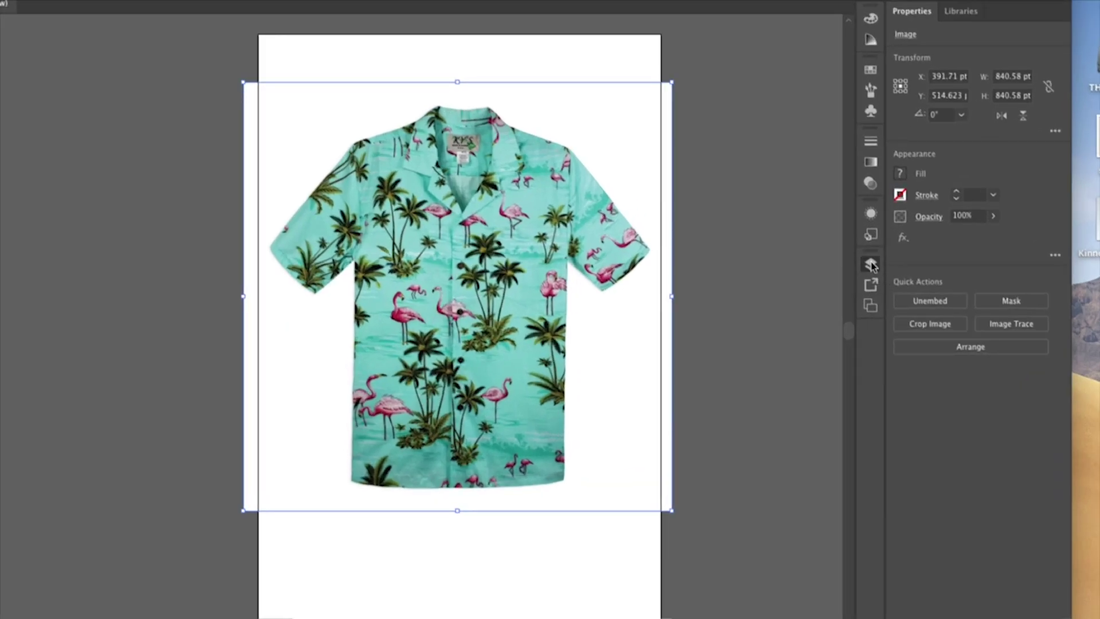
Make Layer 1 a dimmed, locked template and add a new empty Layer 2 above it
{"action": "left_click", "coordinate": [870, 265]}
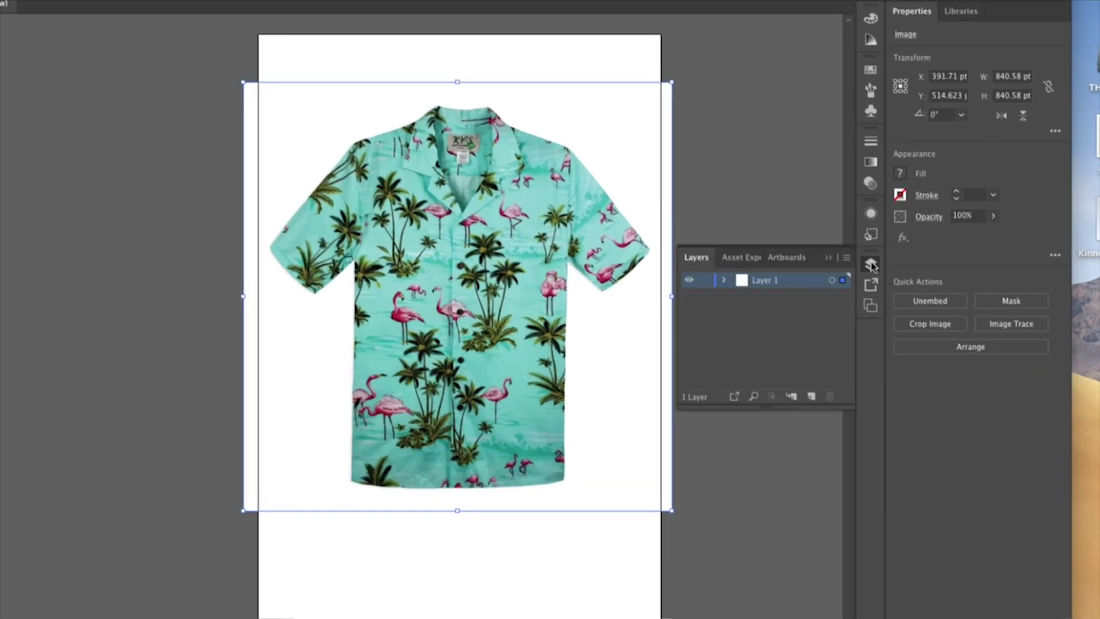
{"action": "double_click", "coordinate": [801, 285]}
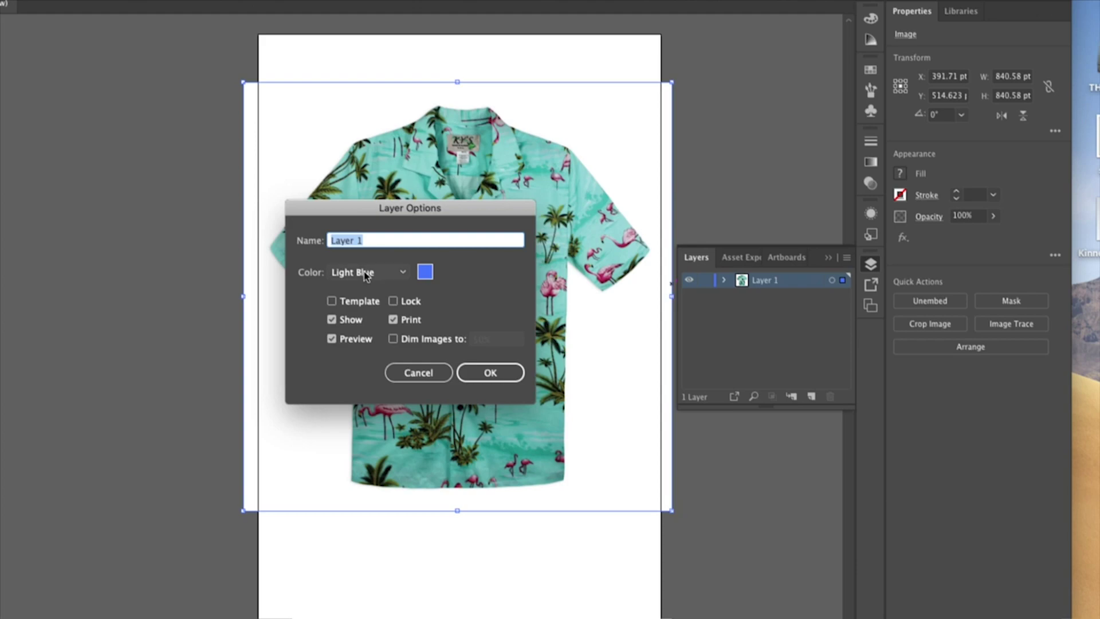
{"action": "left_click", "coordinate": [333, 302]}
{"action": "left_click", "coordinate": [488, 372]}
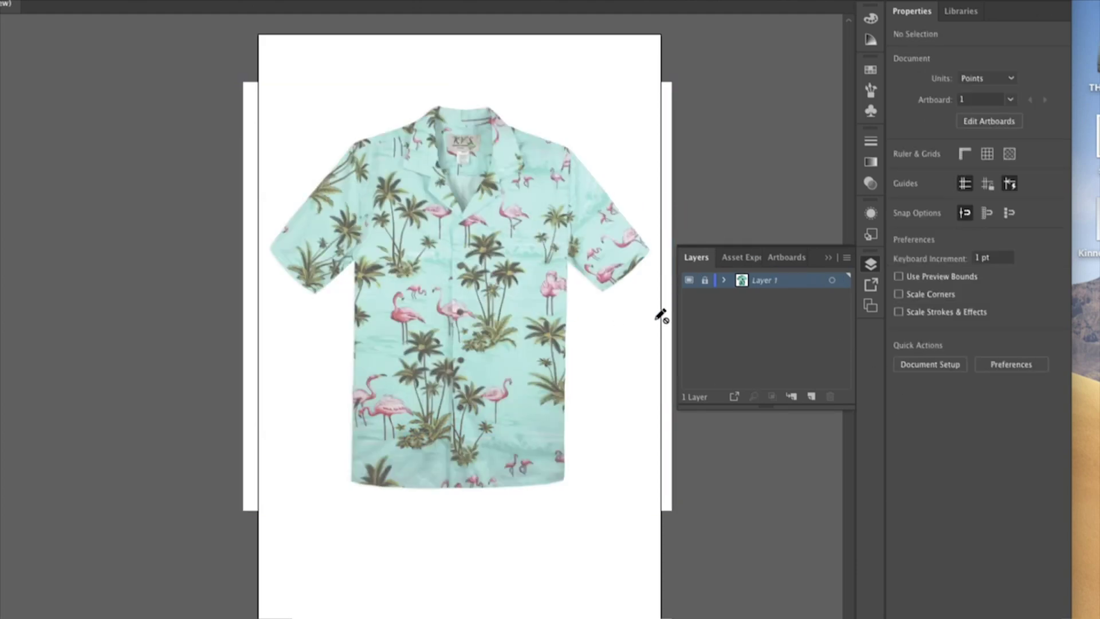
{"action": "left_click", "coordinate": [812, 396]}
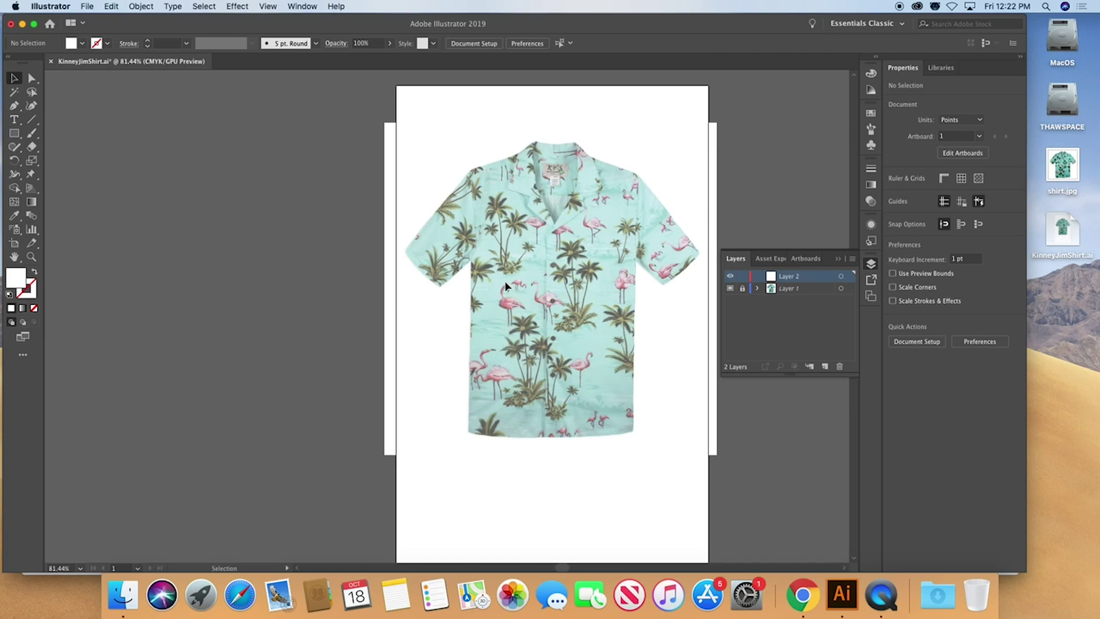
Float the toolbar, zoom to 150% on the shirt body, and choose the Blob Brush tool
{"action": "left_click_drag", "start_coordinate": [23, 62], "coordinate": [220, 80]}
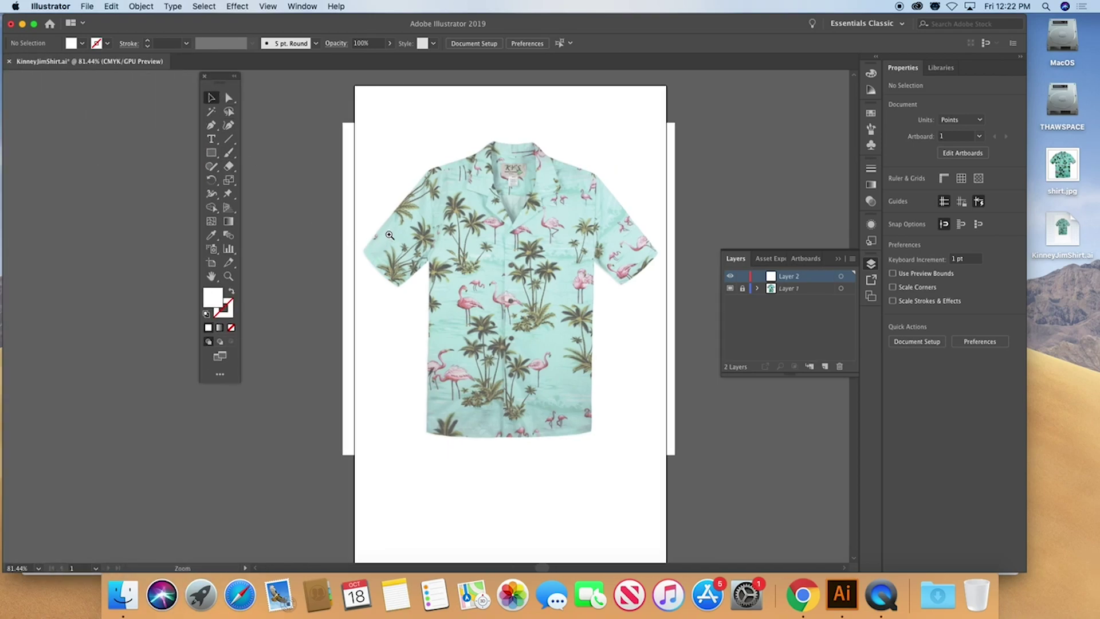
{"action": "key", "text": "super+equal"}
{"action": "key", "text": "super+equal"}
{"action": "left_click_drag", "start_coordinate": [467, 341], "coordinate": [474, 204]}
{"action": "left_click", "coordinate": [226, 155]}
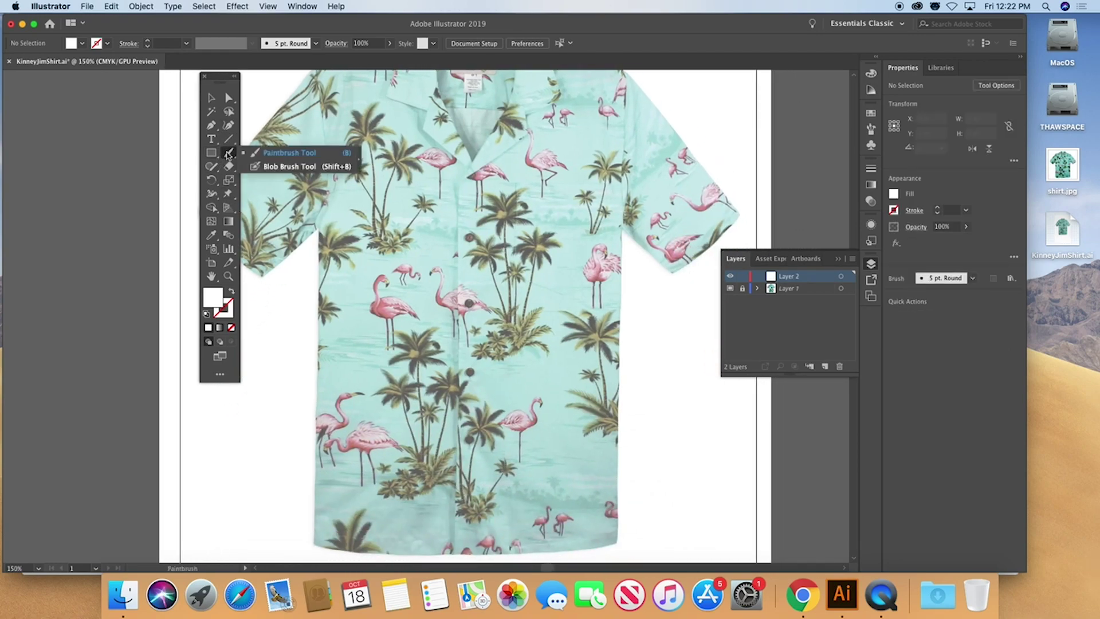
{"action": "left_click", "coordinate": [260, 167]}
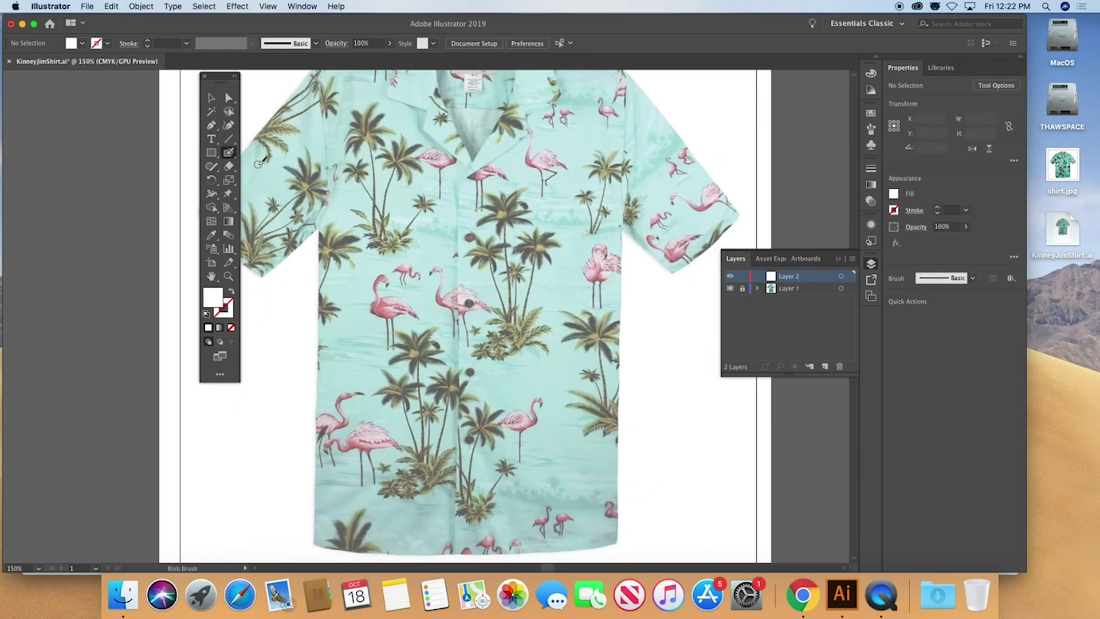
Set the stroke colour to a dark magenta from the Color panel spectrum
{"action": "left_click", "coordinate": [228, 310]}
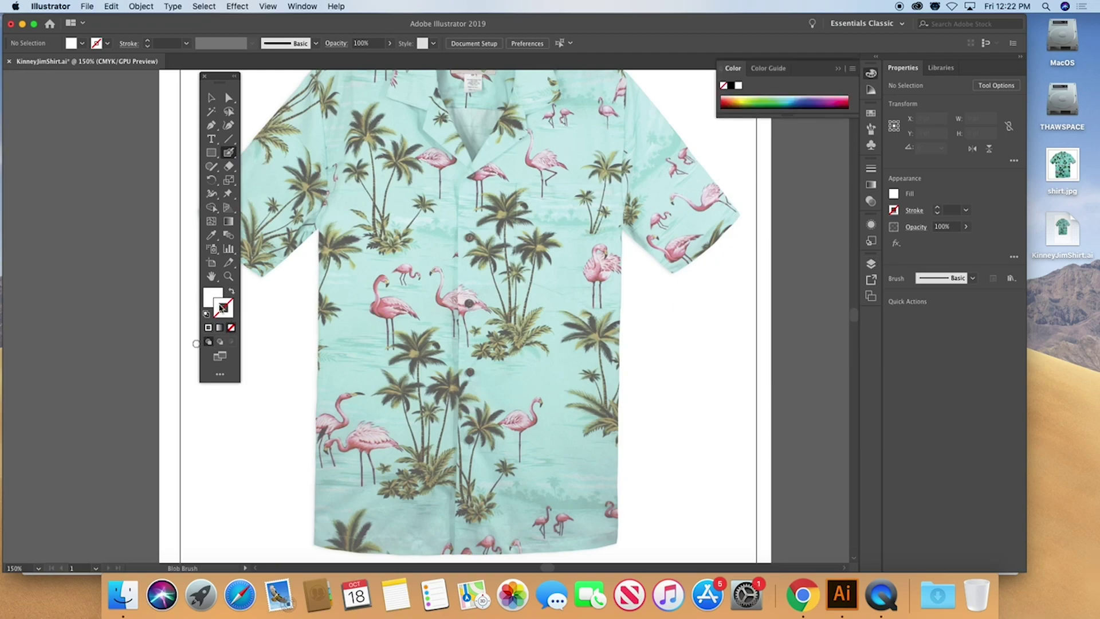
{"action": "left_click", "coordinate": [830, 97]}
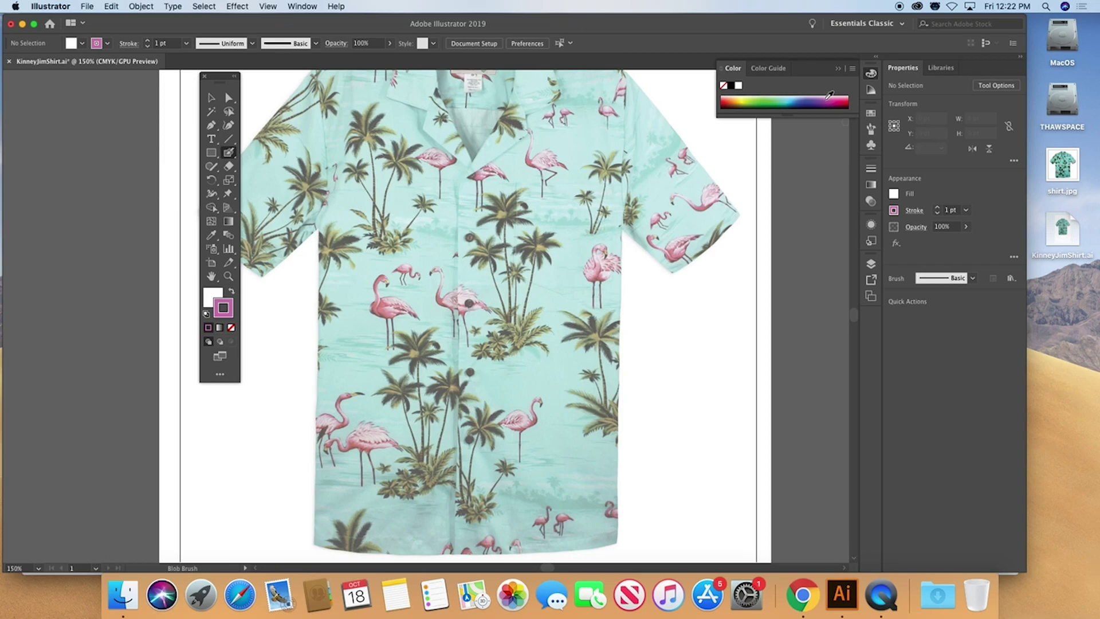
{"action": "left_click", "coordinate": [828, 95]}
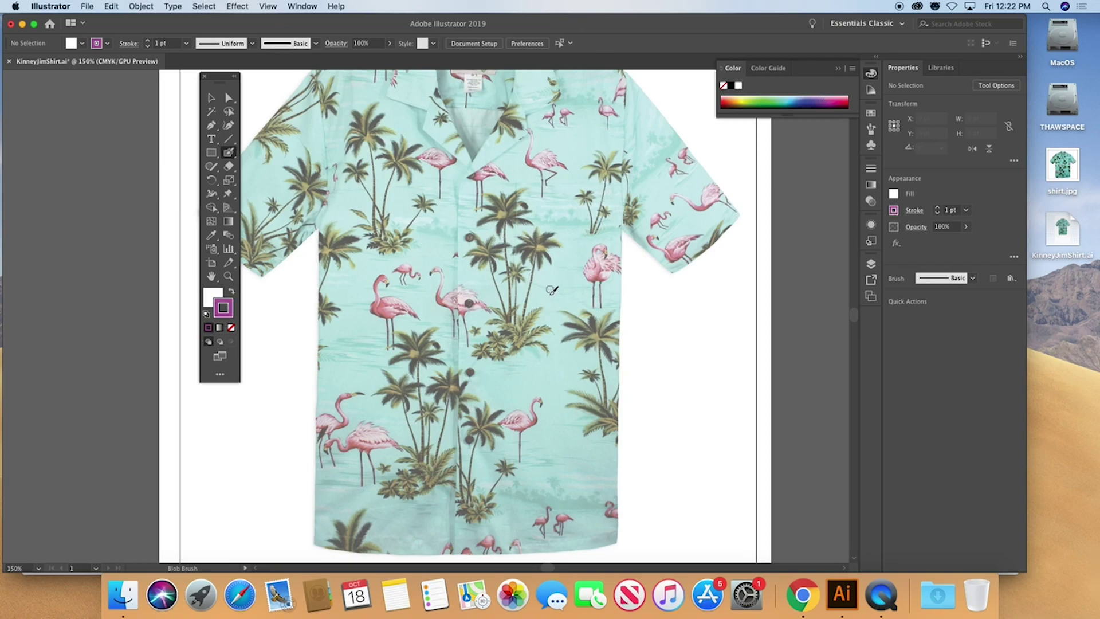
Brush the flamingo outline, then give it a light pink fill and no stroke
{"action": "mouse_move", "coordinate": [524, 299]}
{"action": "left_mouse_down"}
{"action": "mouse_move", "coordinate": [537, 289]}
{"action": "mouse_move", "coordinate": [529, 298]}
{"action": "mouse_move", "coordinate": [544, 290]}
{"action": "mouse_move", "coordinate": [548, 303]}
{"action": "mouse_move", "coordinate": [553, 376]}
{"action": "mouse_move", "coordinate": [585, 381]}
{"action": "mouse_move", "coordinate": [624, 360]}
{"action": "mouse_move", "coordinate": [650, 363]}
{"action": "mouse_move", "coordinate": [591, 320]}
{"action": "mouse_move", "coordinate": [548, 348]}
{"action": "left_mouse_up"}
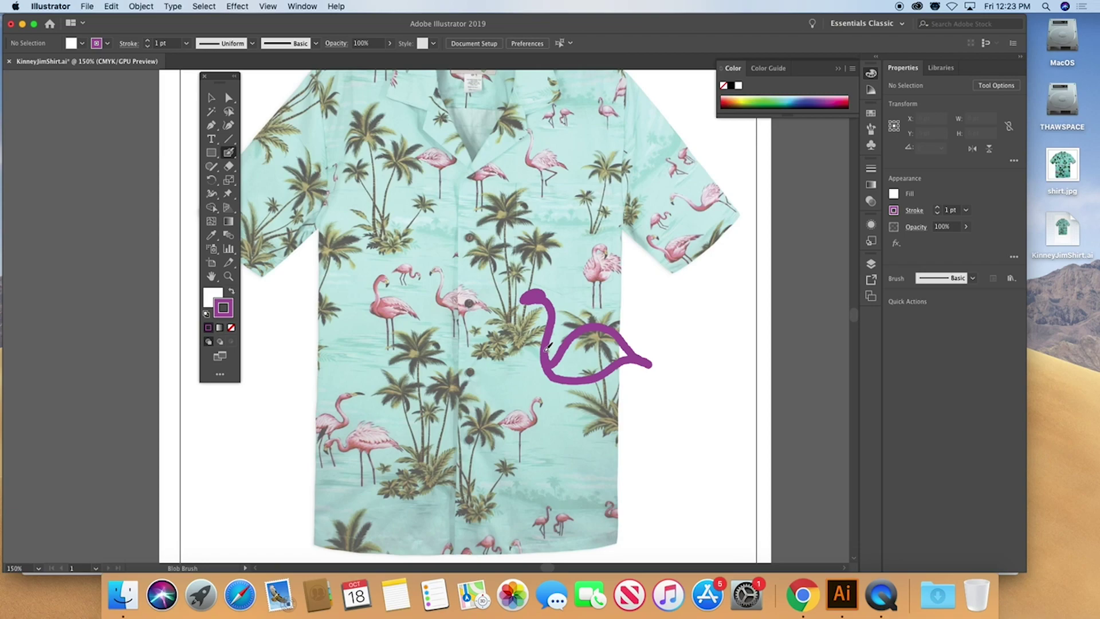
{"action": "key", "text": "slash"}
{"action": "left_click", "coordinate": [212, 96]}
{"action": "left_click", "coordinate": [545, 305]}
{"action": "left_click", "coordinate": [836, 96]}
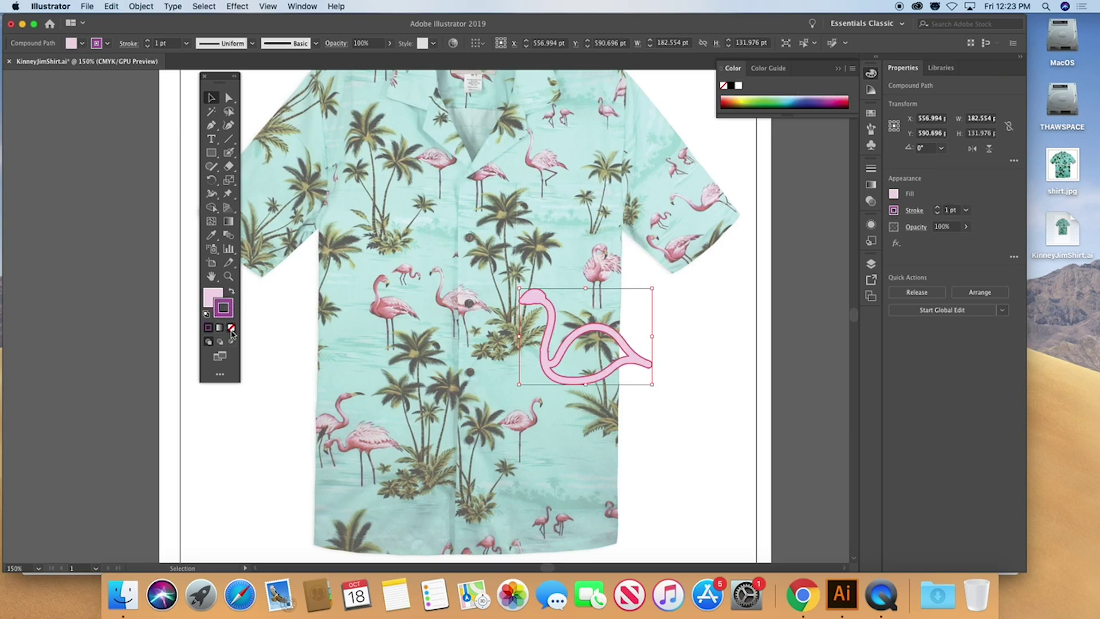
{"action": "left_click", "coordinate": [215, 300]}
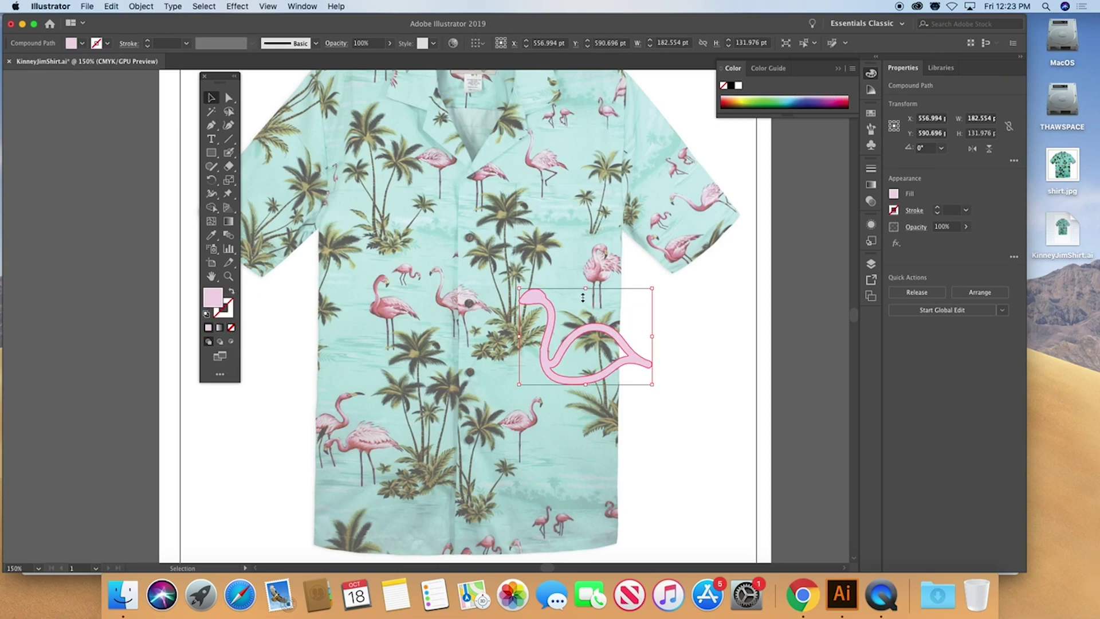
Blob-brush pink over the flamingo's body toward the tail, then deselect it
{"action": "left_click", "coordinate": [228, 152]}
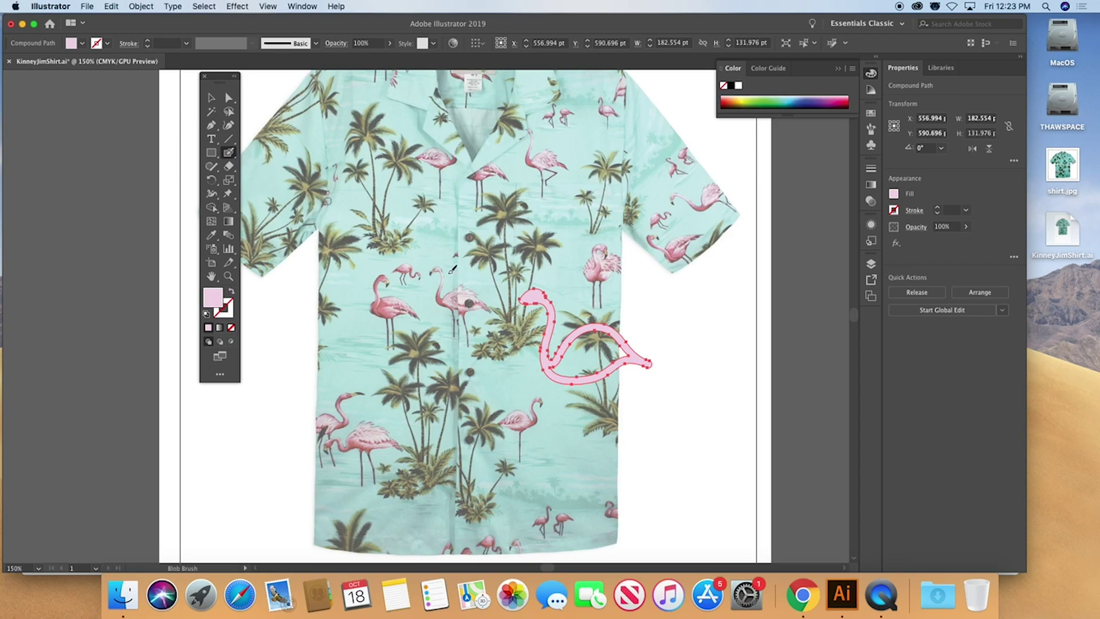
{"action": "mouse_move", "coordinate": [558, 362]}
{"action": "left_mouse_down"}
{"action": "mouse_move", "coordinate": [587, 333]}
{"action": "mouse_move", "coordinate": [610, 329]}
{"action": "mouse_move", "coordinate": [630, 347]}
{"action": "left_mouse_up"}
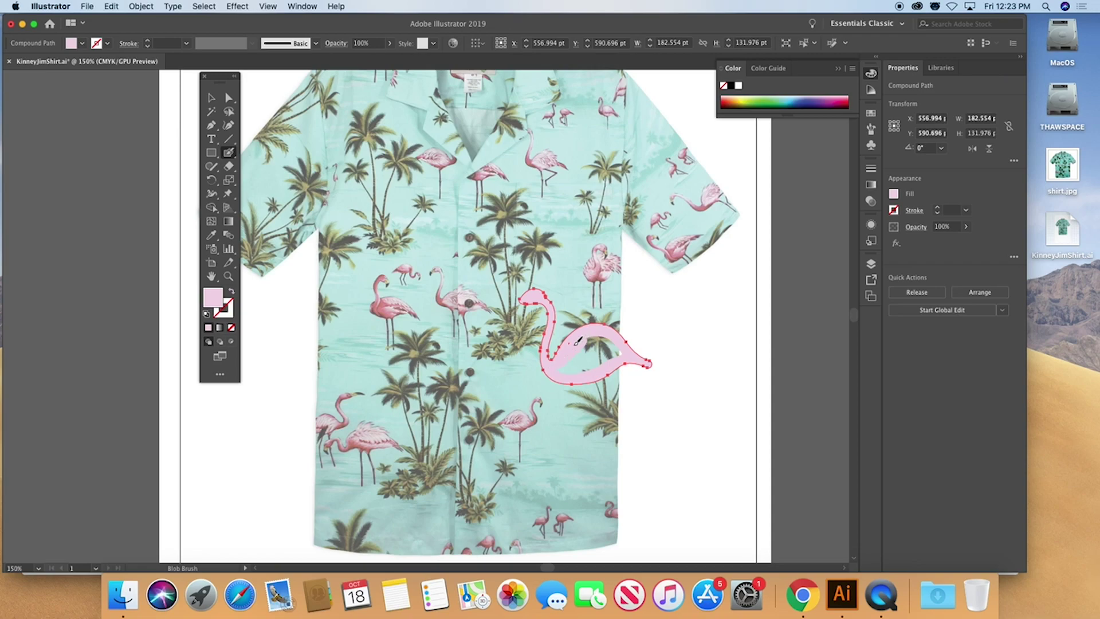
{"action": "left_click_drag", "start_coordinate": [580, 333], "coordinate": [624, 350]}
{"action": "mouse_move", "coordinate": [596, 337]}
{"action": "left_mouse_down"}
{"action": "mouse_move", "coordinate": [619, 354]}
{"action": "mouse_move", "coordinate": [567, 369]}
{"action": "mouse_move", "coordinate": [610, 349]}
{"action": "left_mouse_up"}
{"action": "key", "text": "super+shift+a"}
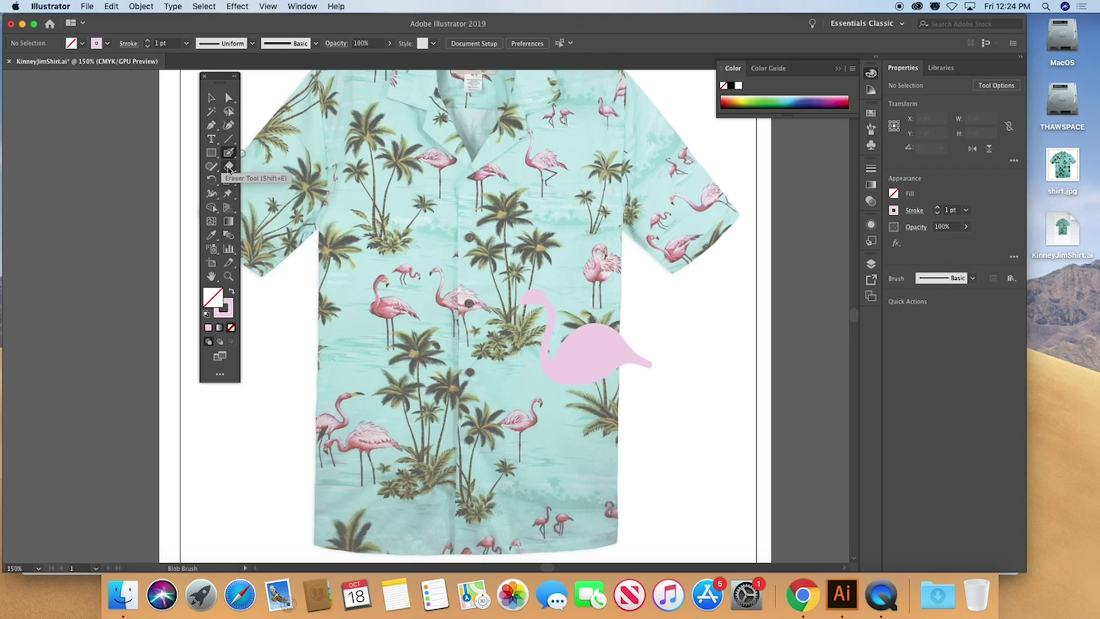
Trim the flamingo's tail with the Eraser and set the stroke colour to yellow
{"action": "left_click", "coordinate": [229, 167]}
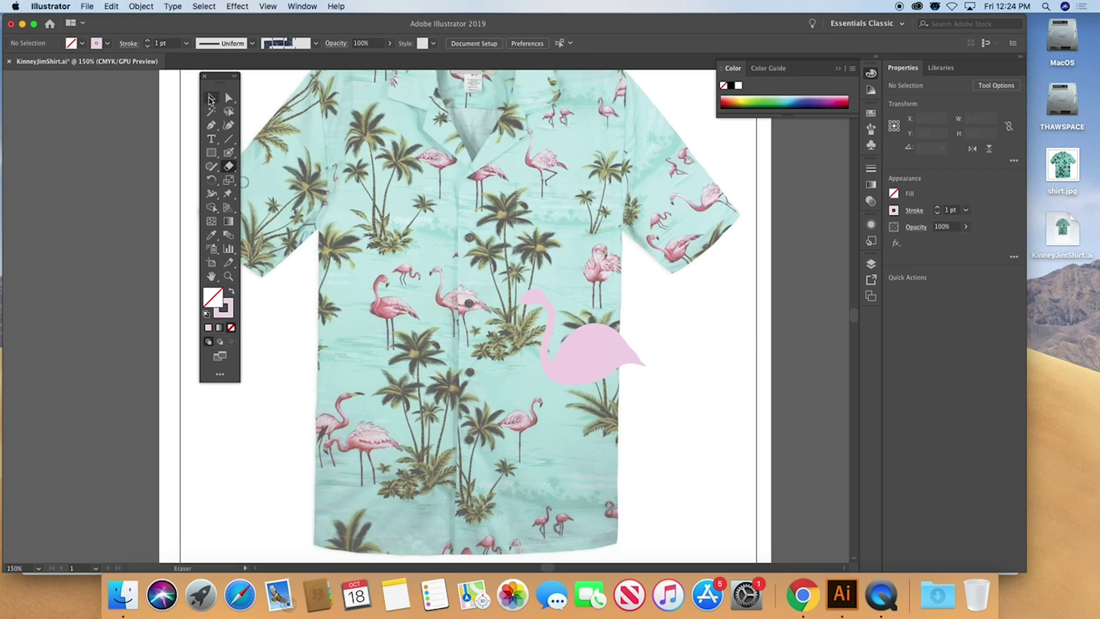
{"action": "left_click", "coordinate": [229, 313]}
{"action": "left_click", "coordinate": [745, 99]}
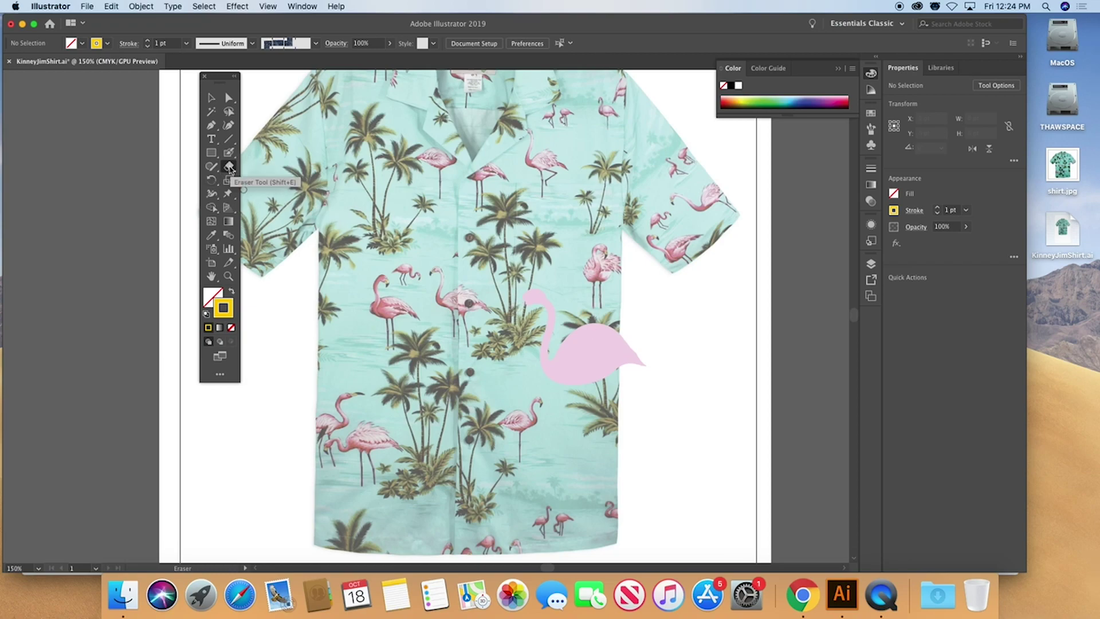
Paint a yellow beak on the flamingo's head with a black tip
{"action": "left_click", "coordinate": [228, 152]}
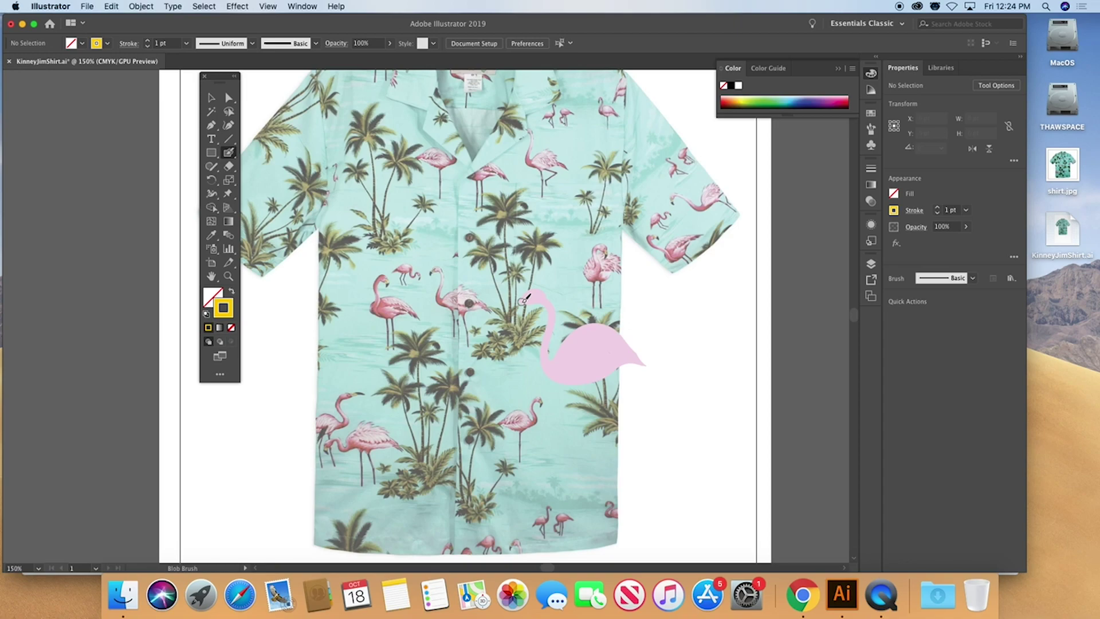
{"action": "left_click", "coordinate": [520, 301]}
{"action": "left_click", "coordinate": [731, 85]}
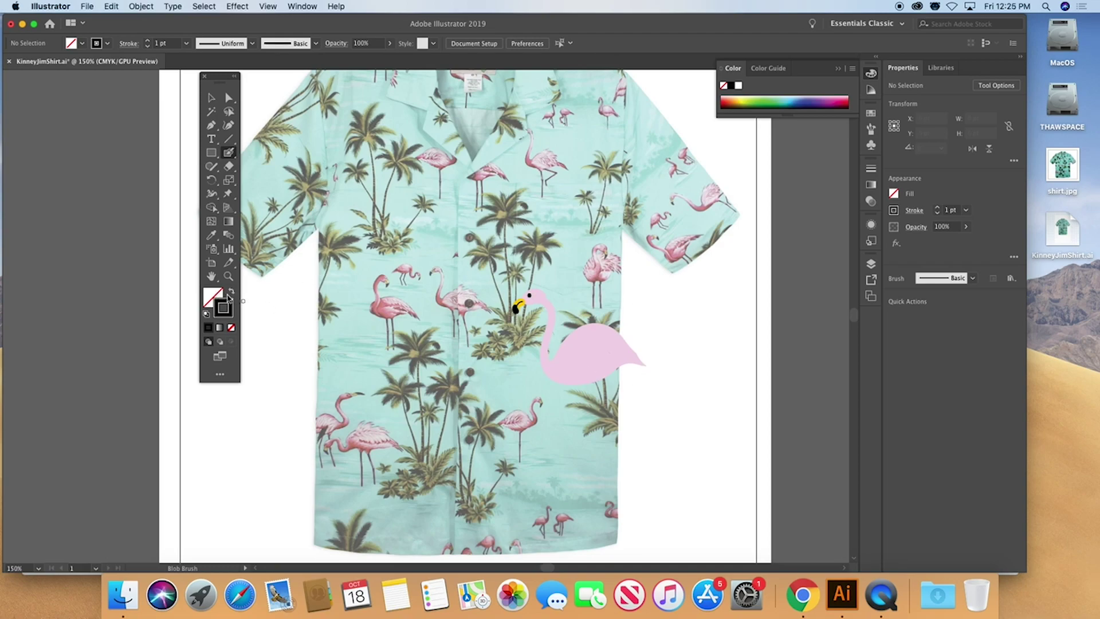
{"action": "left_click", "coordinate": [604, 361], "text": "super"}
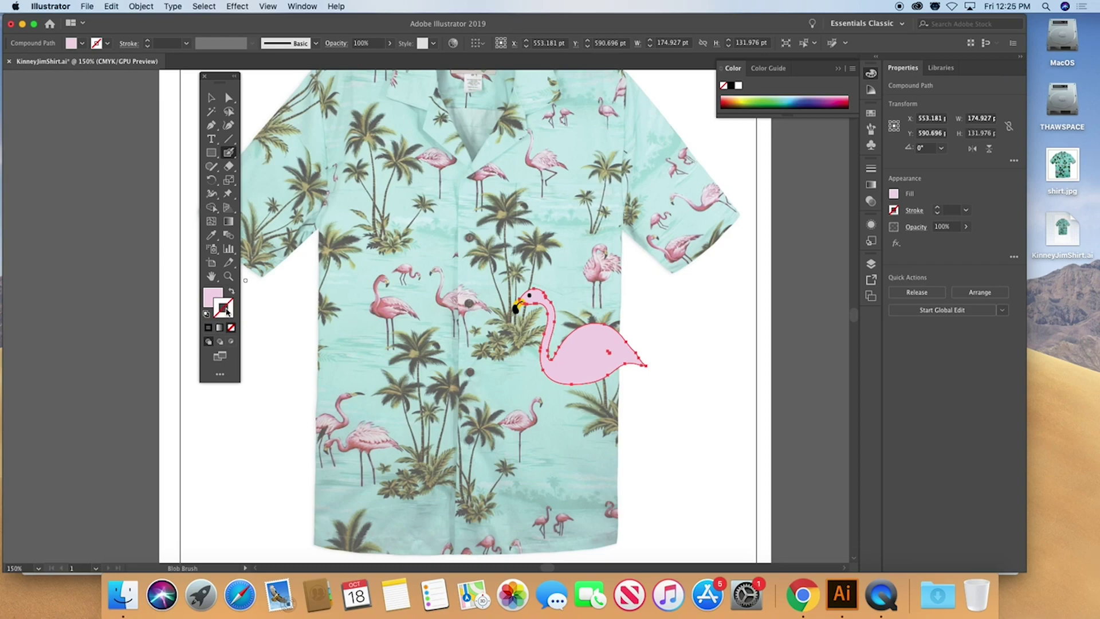
Outline the flamingo body with a magenta stroke and deselect it
{"action": "left_click", "coordinate": [833, 95]}
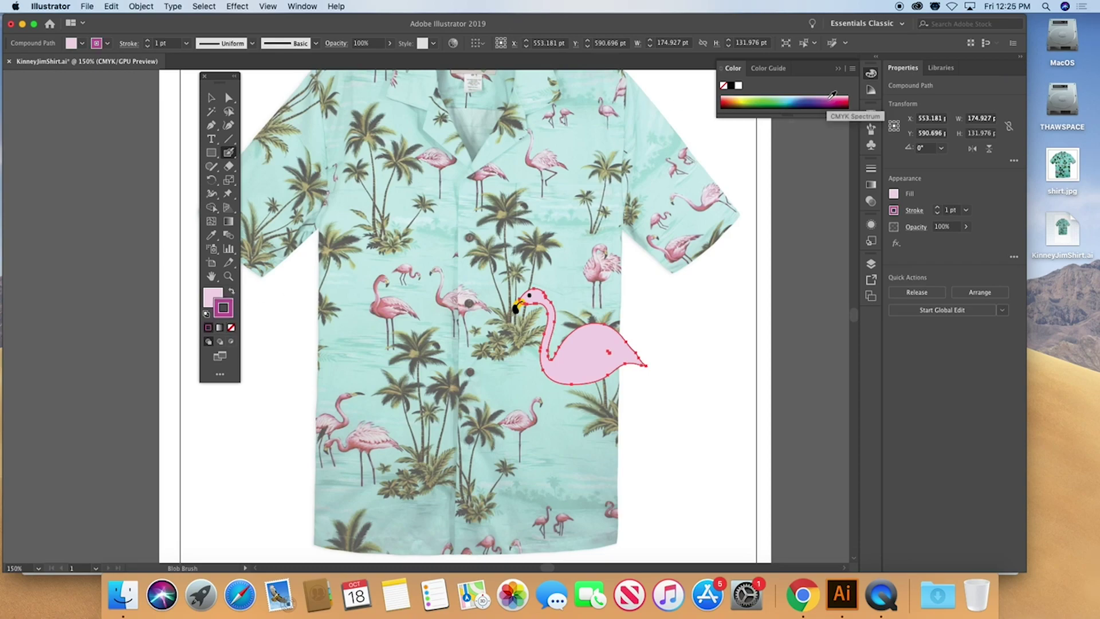
{"action": "left_click", "coordinate": [211, 101]}
{"action": "left_click", "coordinate": [716, 329]}
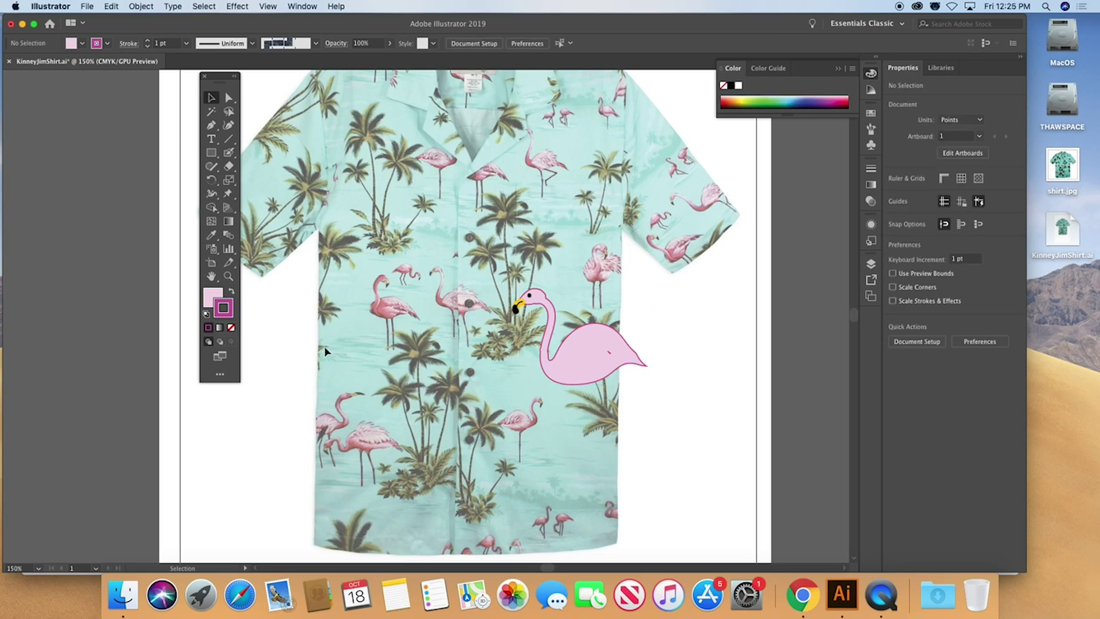
Paint a straight leg with a foot and a second bent leg with toes
{"action": "left_click", "coordinate": [228, 152]}
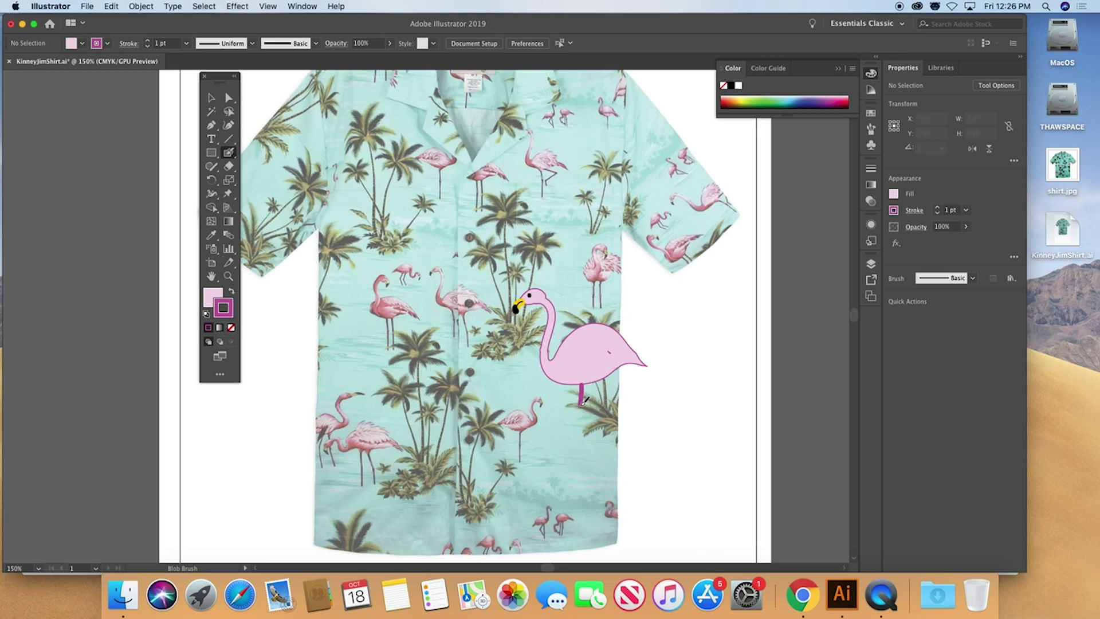
{"action": "left_click_drag", "start_coordinate": [583, 403], "coordinate": [582, 453]}
{"action": "key", "text": "slash"}
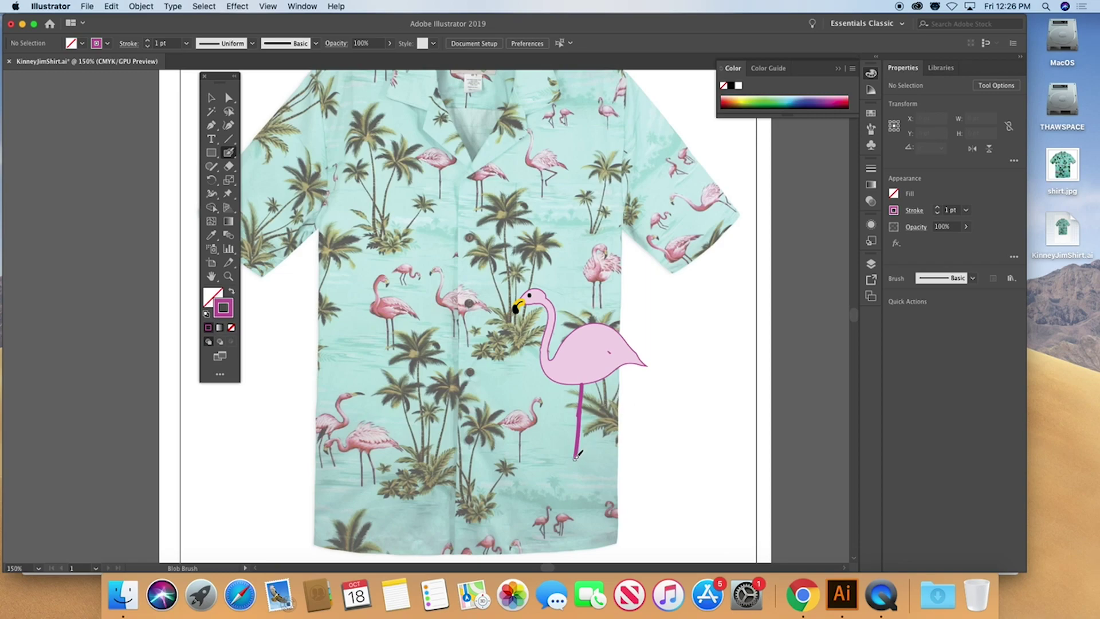
{"action": "mouse_move", "coordinate": [576, 456]}
{"action": "left_mouse_down"}
{"action": "mouse_move", "coordinate": [560, 460]}
{"action": "mouse_move", "coordinate": [586, 461]}
{"action": "mouse_move", "coordinate": [568, 456]}
{"action": "left_mouse_up"}
{"action": "mouse_move", "coordinate": [591, 382]}
{"action": "left_mouse_down"}
{"action": "mouse_move", "coordinate": [610, 401]}
{"action": "mouse_move", "coordinate": [553, 424]}
{"action": "left_mouse_up"}
{"action": "mouse_move", "coordinate": [559, 434]}
{"action": "left_mouse_down"}
{"action": "mouse_move", "coordinate": [551, 428]}
{"action": "mouse_move", "coordinate": [563, 429]}
{"action": "left_mouse_up"}
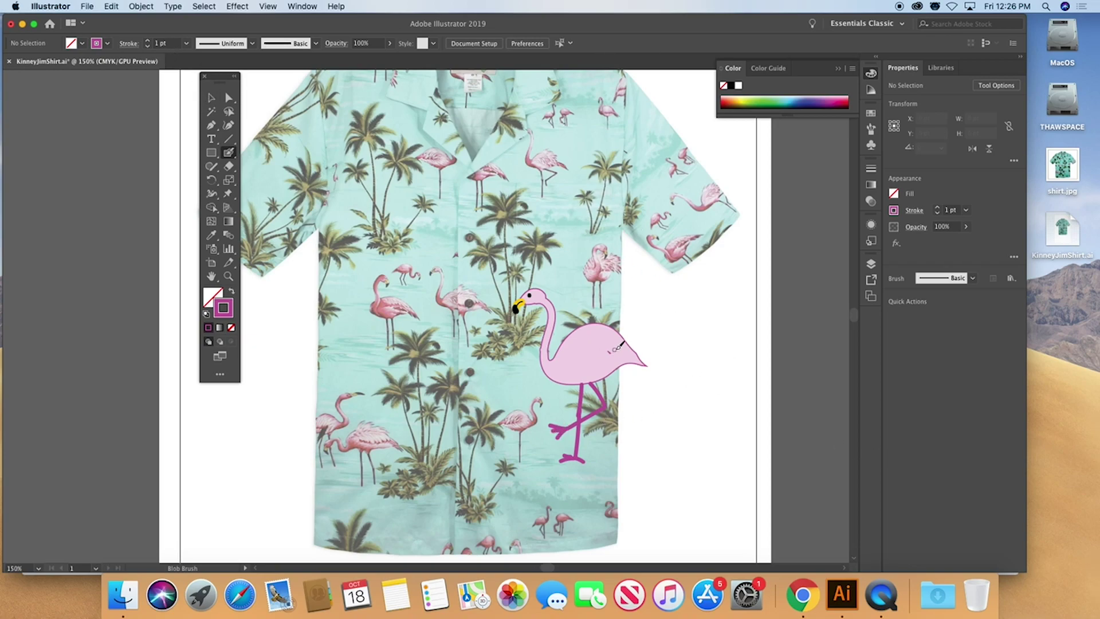
Add a wing marking on the body and marquee-select all the flamingo's parts
{"action": "mouse_move", "coordinate": [612, 344]}
{"action": "left_mouse_down"}
{"action": "mouse_move", "coordinate": [622, 347]}
{"action": "mouse_move", "coordinate": [563, 353]}
{"action": "mouse_move", "coordinate": [573, 342]}
{"action": "left_mouse_up"}
{"action": "left_click", "coordinate": [210, 100]}
{"action": "left_click_drag", "start_coordinate": [487, 260], "coordinate": [674, 492]}
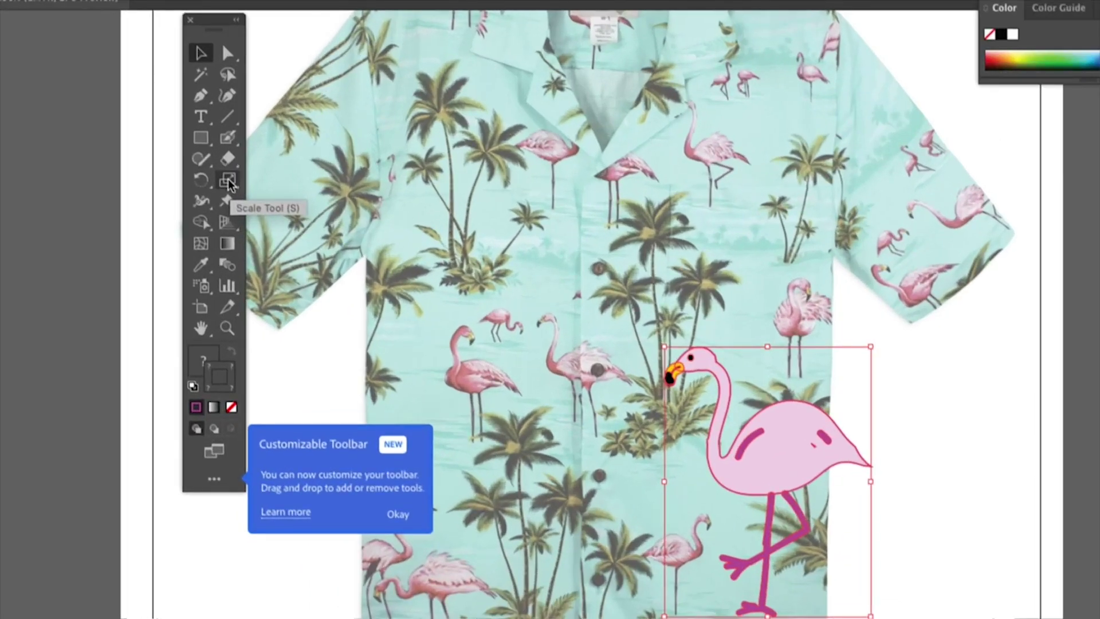
Turn on Scale Strokes & Effects and Scale Corners in the Scale tool options
{"action": "double_click", "coordinate": [229, 181]}
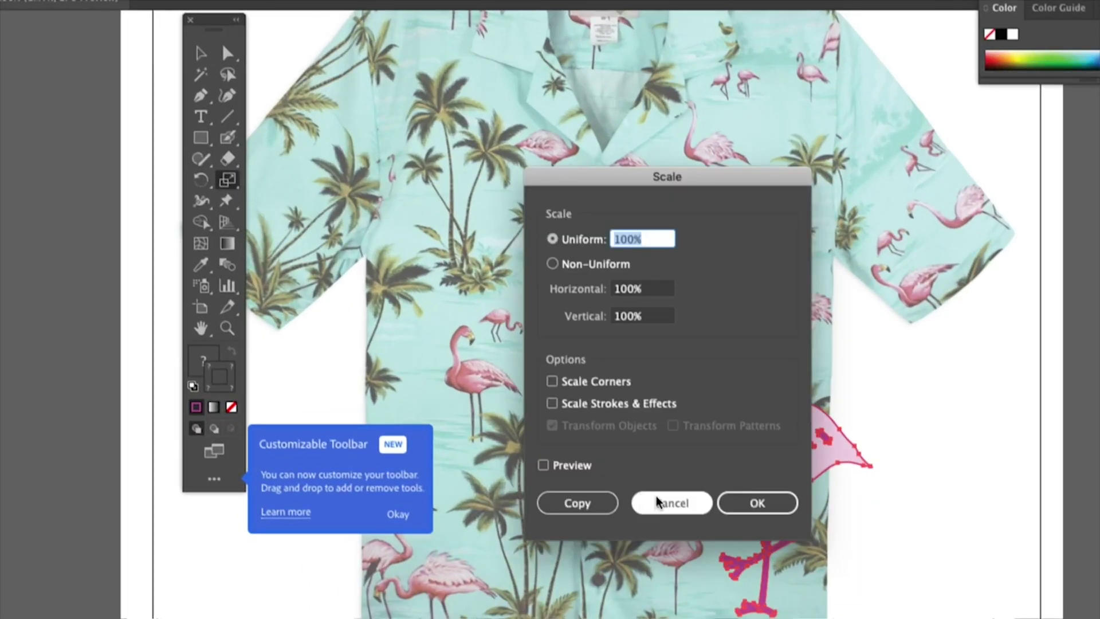
{"action": "left_click", "coordinate": [553, 403]}
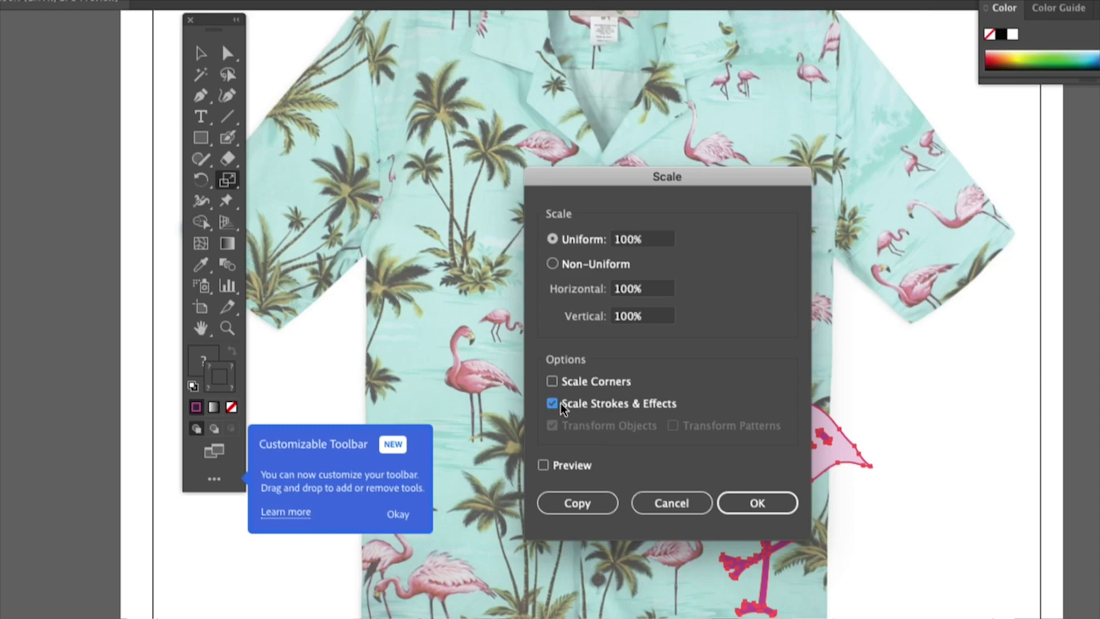
{"action": "left_click", "coordinate": [551, 382]}
{"action": "left_click", "coordinate": [760, 506]}
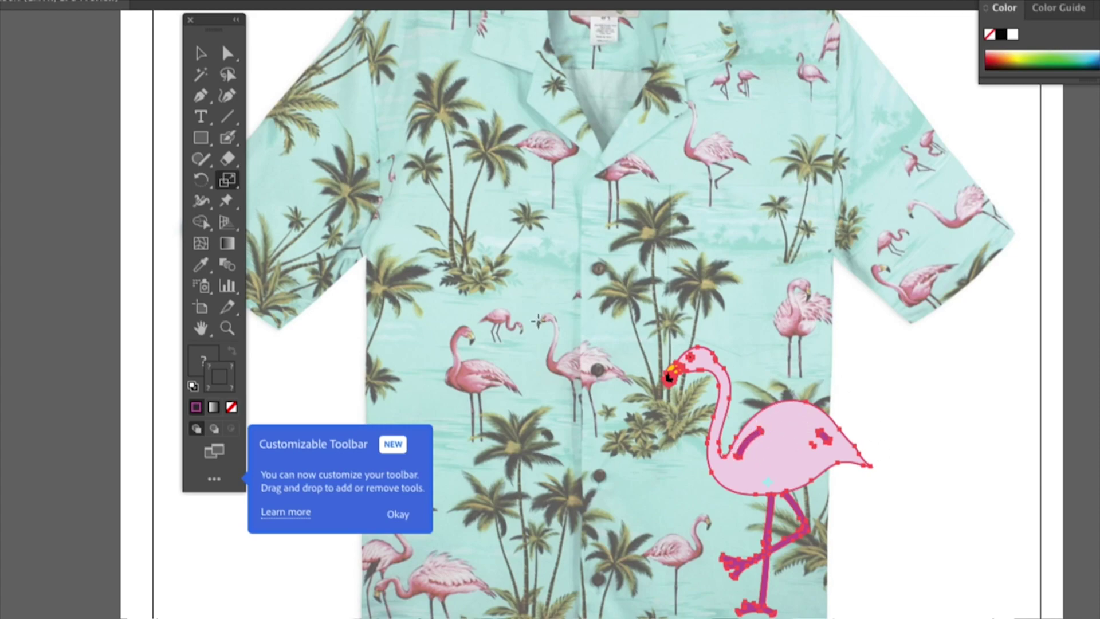
Shrink the flamingo to about 80 × 104 pt and move it up near the shirt's buttons
{"action": "left_click", "coordinate": [398, 515]}
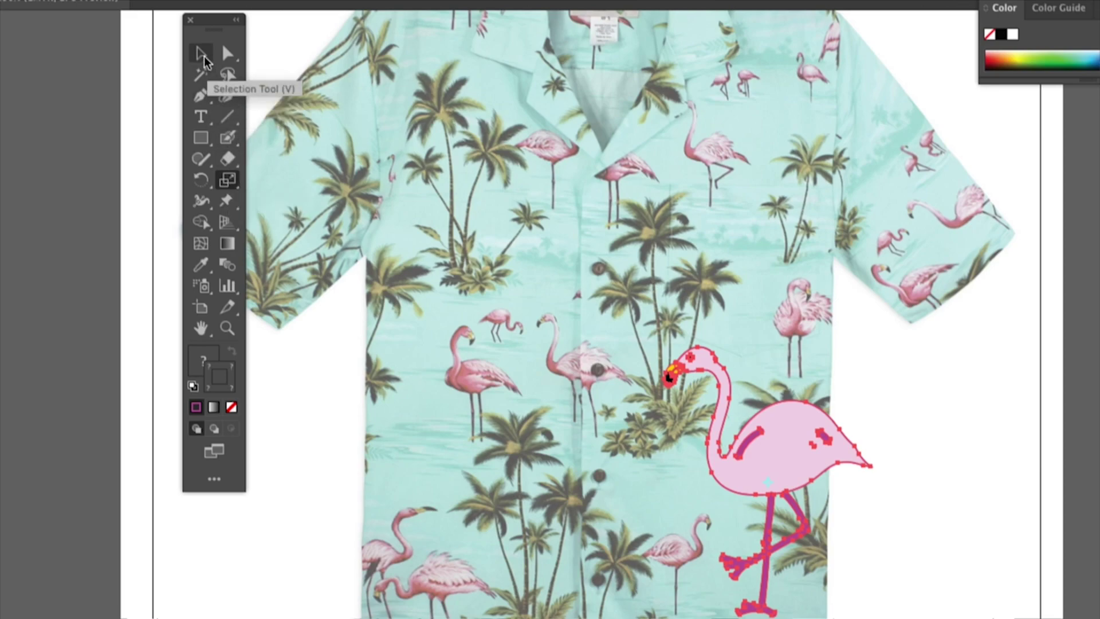
{"action": "left_click", "coordinate": [200, 53]}
{"action": "left_click_drag", "start_coordinate": [870, 346], "coordinate": [755, 503]}
{"action": "left_click_drag", "start_coordinate": [725, 548], "coordinate": [713, 323]}
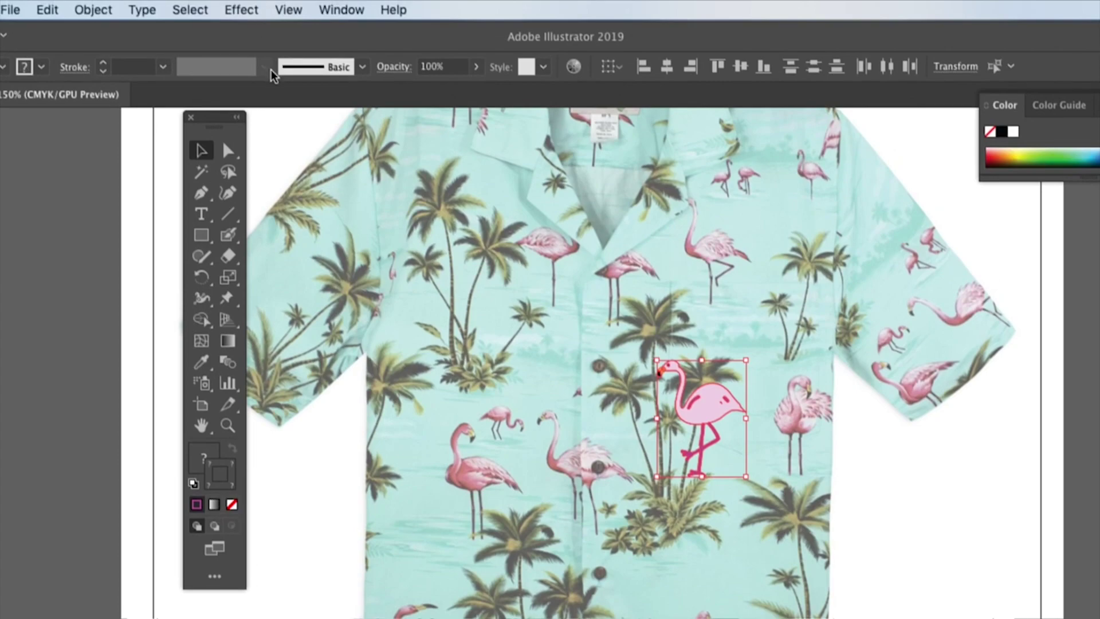
Create 'New Pattern' from the flamingo with Object > Pattern > Make and accept the Swatches notice
{"action": "left_click", "coordinate": [88, 9]}
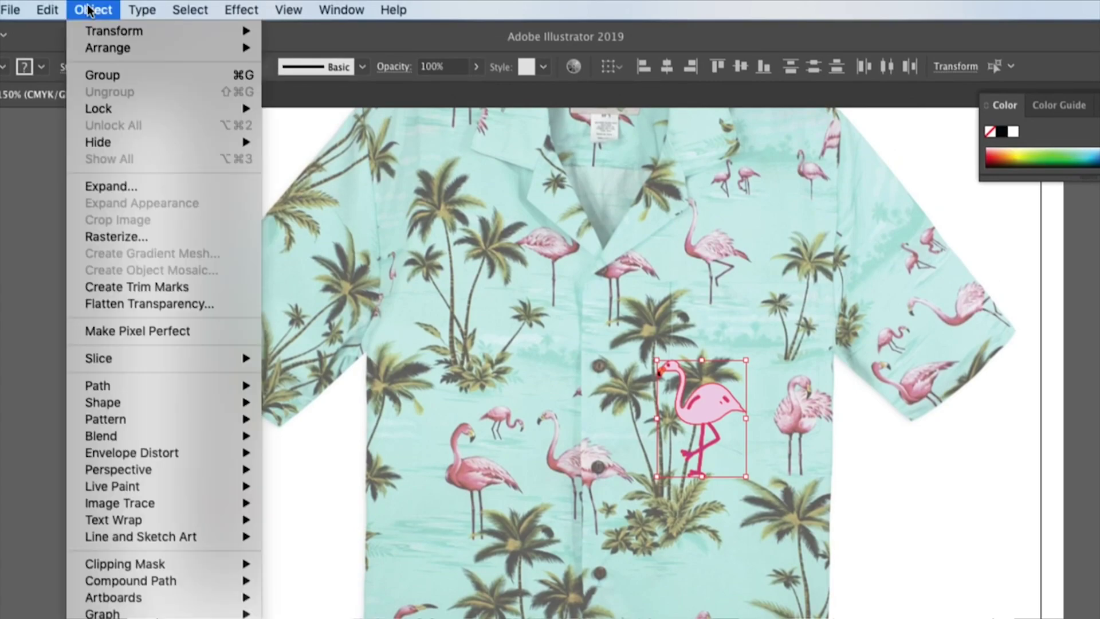
{"action": "mouse_move", "coordinate": [138, 420]}
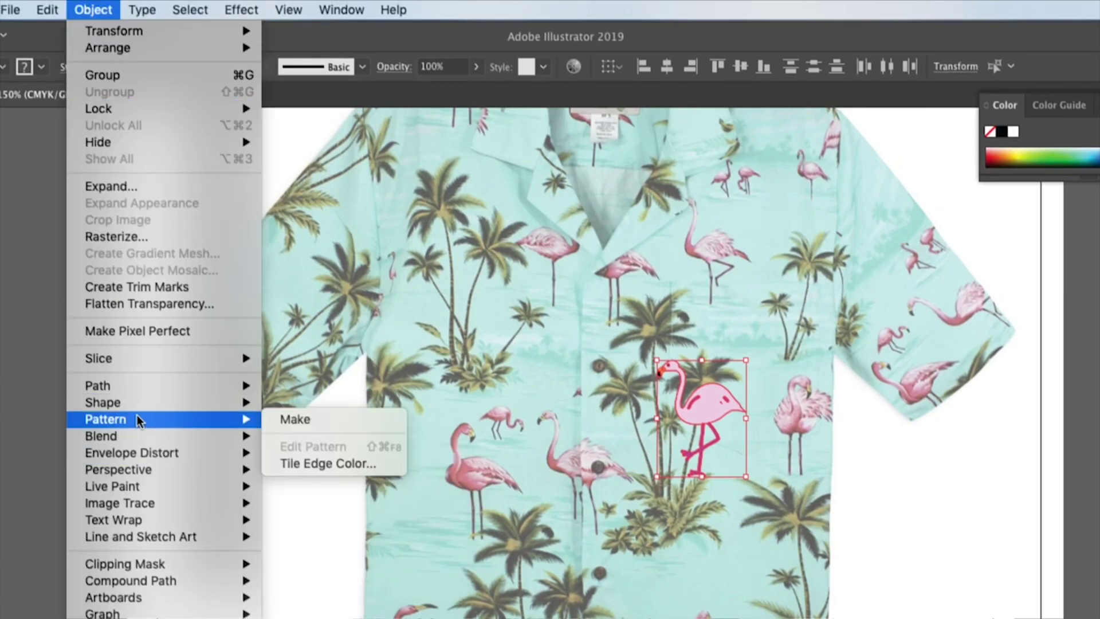
{"action": "left_click", "coordinate": [273, 421]}
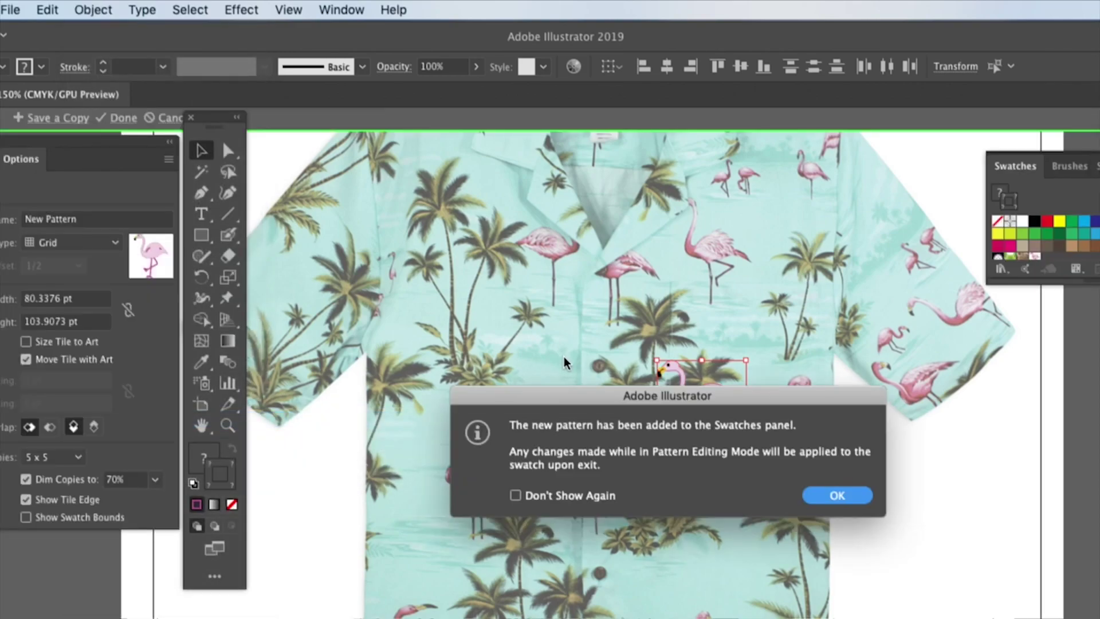
{"action": "left_click", "coordinate": [836, 496]}
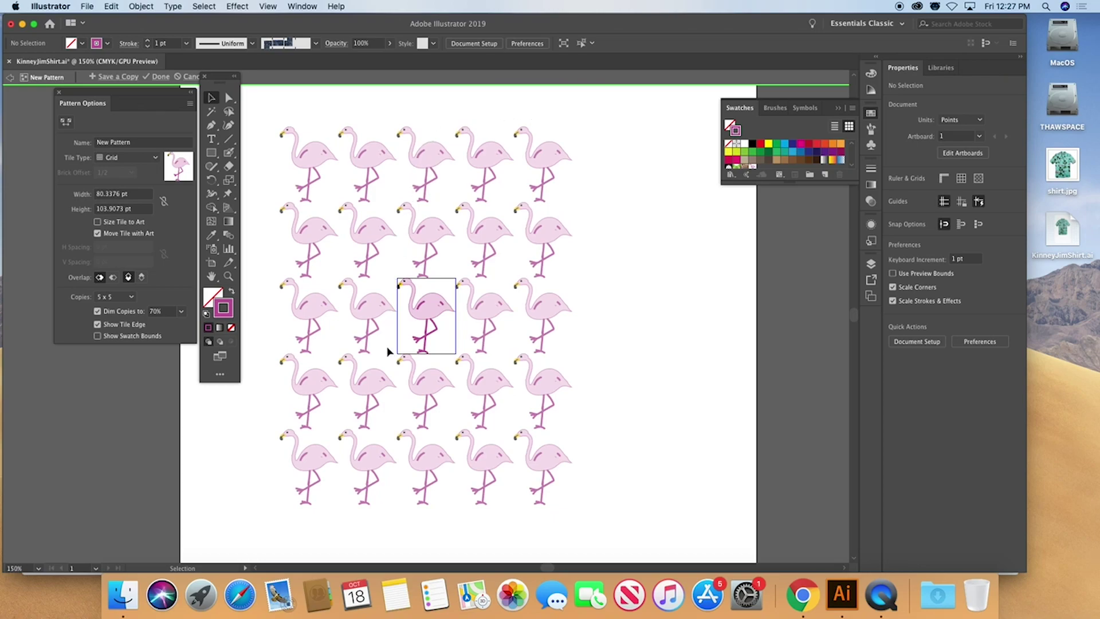
Enlarge the Swatches panel with large thumbnails and float Pattern Options beside the flamingo tile
{"action": "left_click_drag", "start_coordinate": [787, 181], "coordinate": [784, 240]}
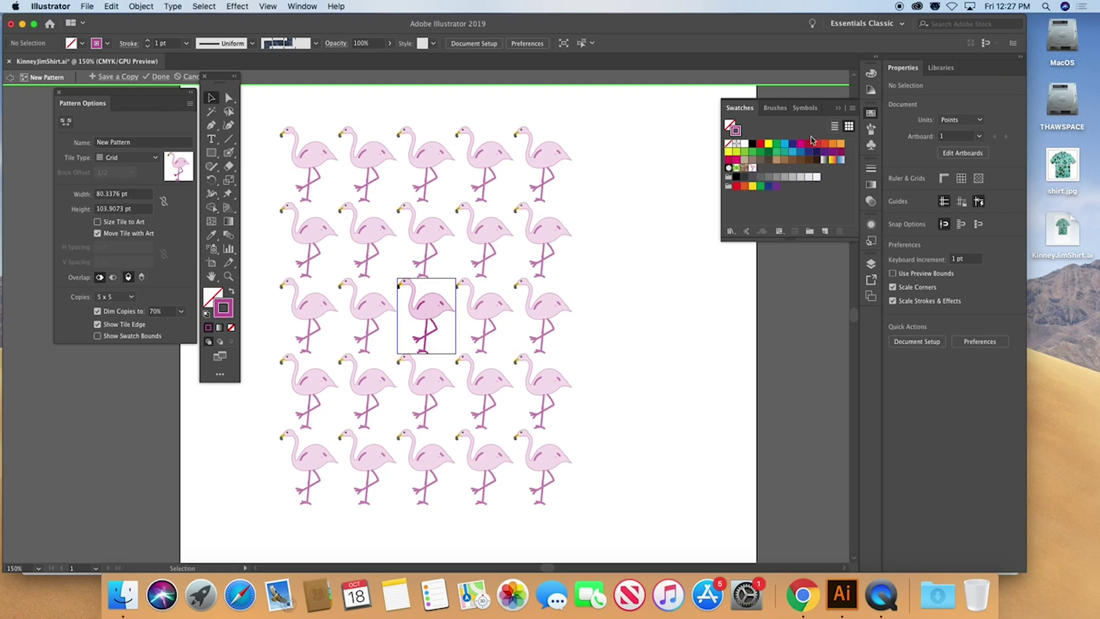
{"action": "left_click", "coordinate": [853, 108]}
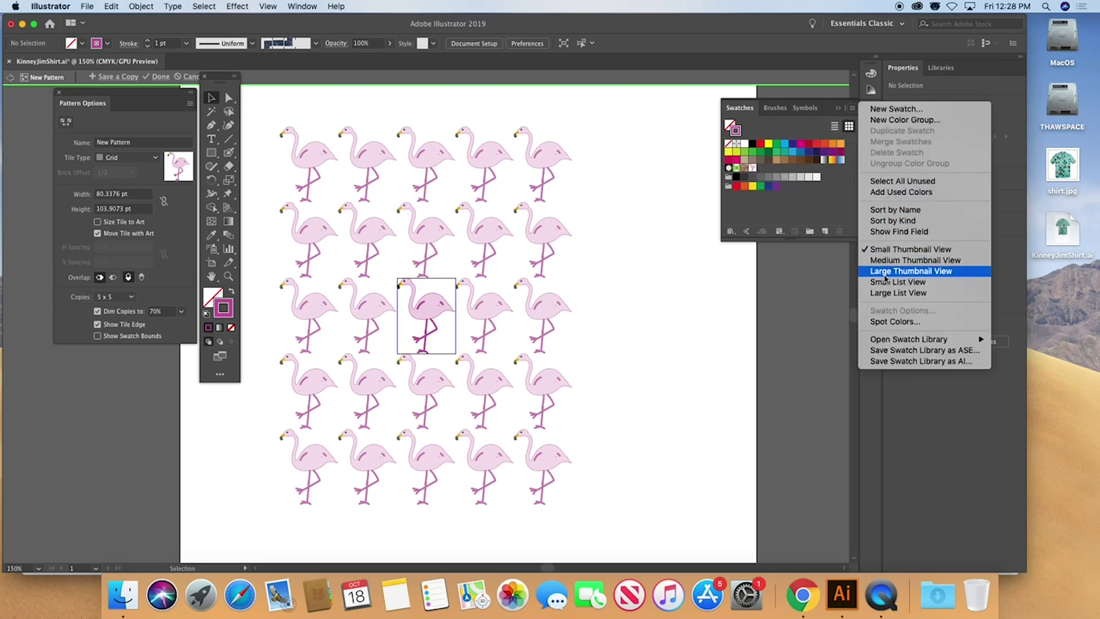
{"action": "left_click", "coordinate": [883, 279]}
{"action": "left_click_drag", "start_coordinate": [772, 242], "coordinate": [764, 362]}
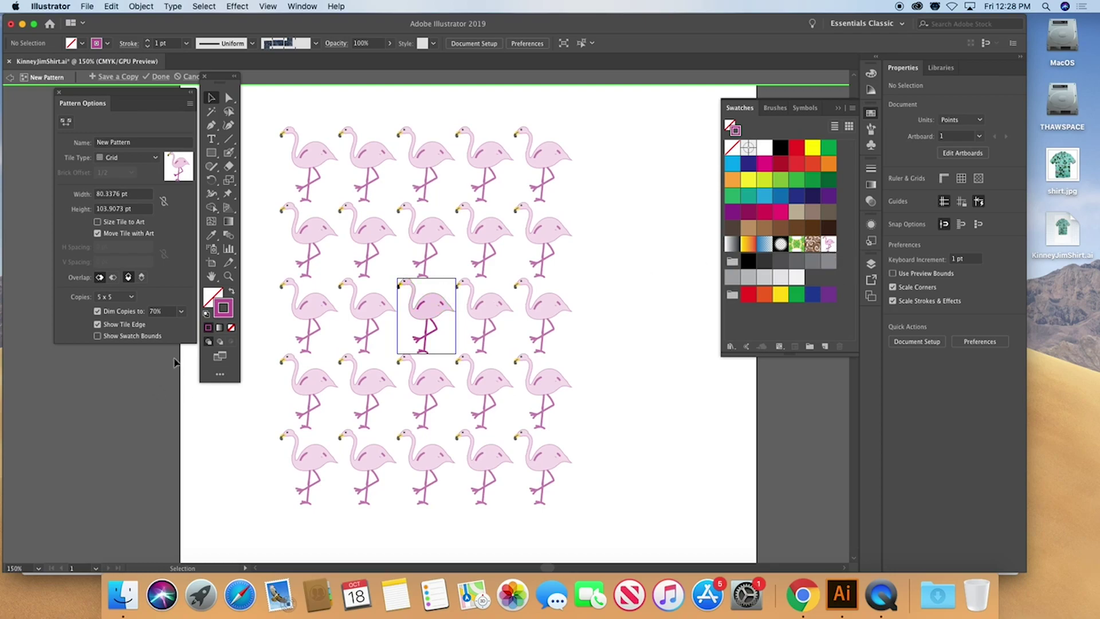
{"action": "left_click_drag", "start_coordinate": [92, 97], "coordinate": [232, 214]}
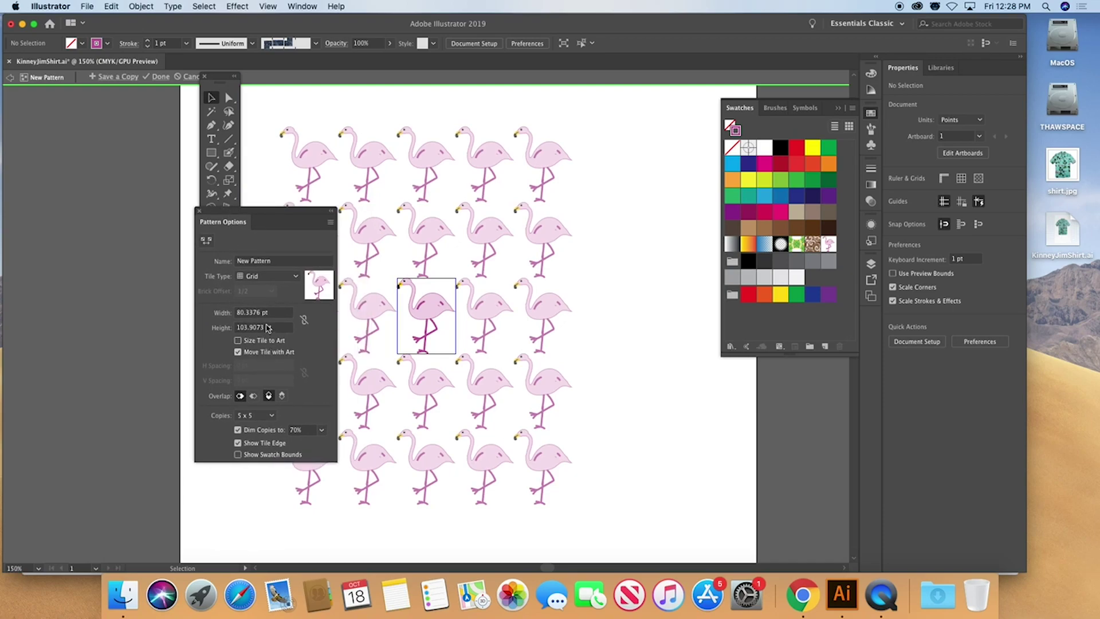
Set the pattern Tile Type to Hex by Column, after briefly trying Brick by Row
{"action": "left_click", "coordinate": [262, 276]}
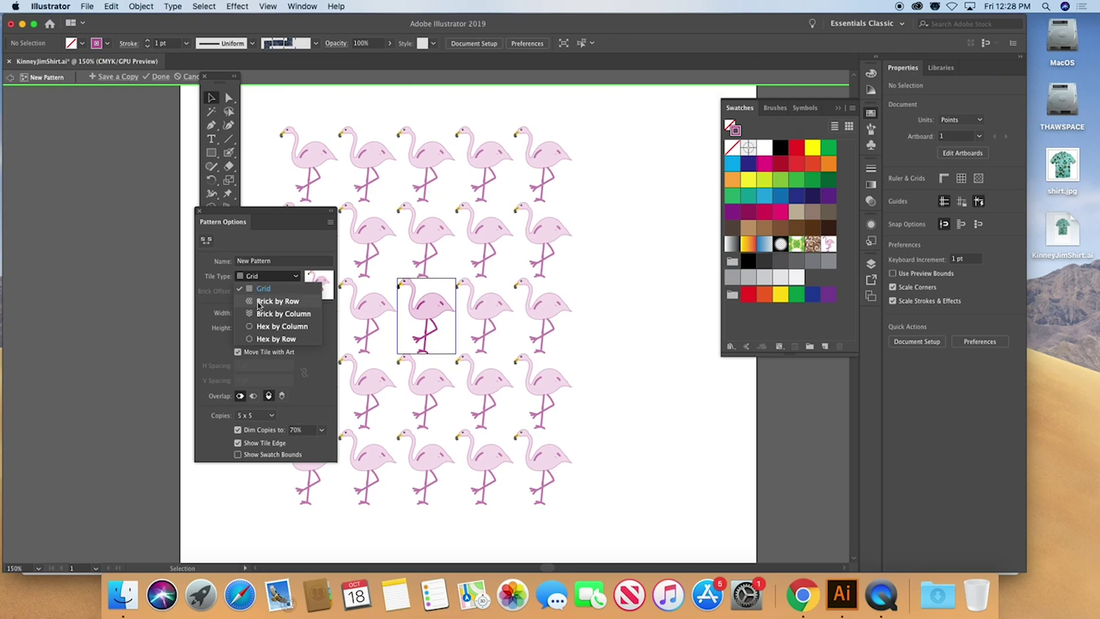
{"action": "left_click", "coordinate": [277, 301]}
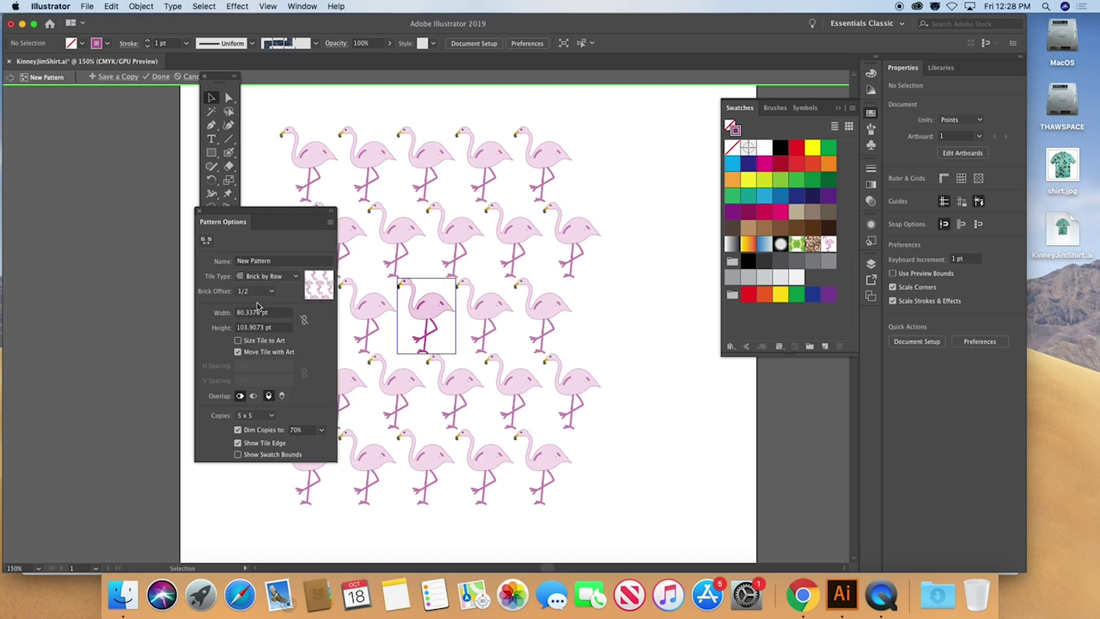
{"action": "left_click", "coordinate": [261, 276]}
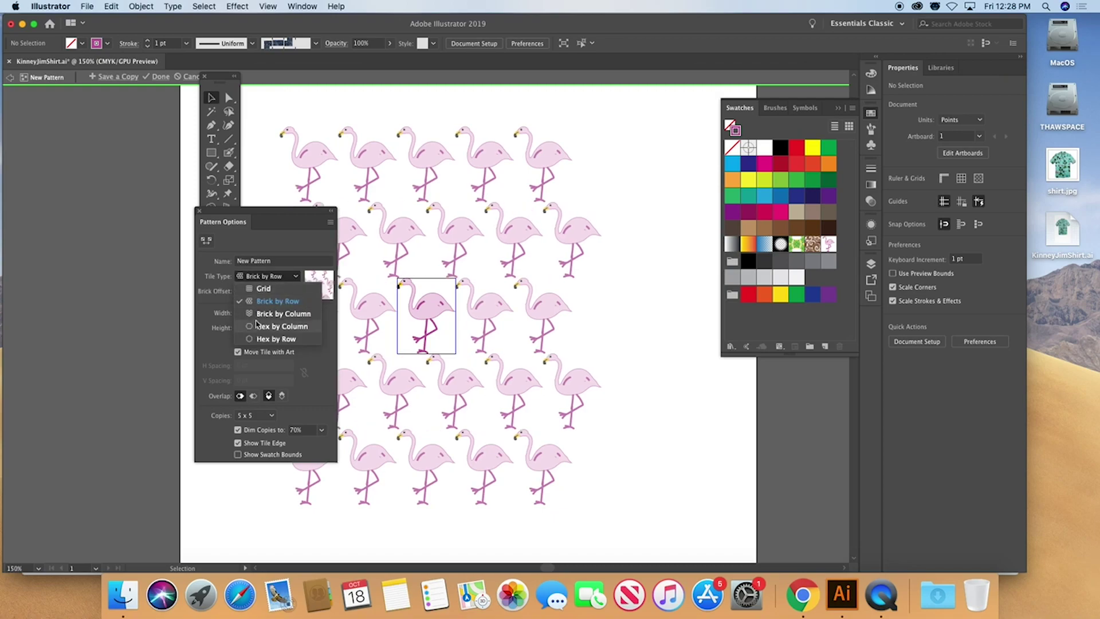
{"action": "left_click", "coordinate": [256, 325]}
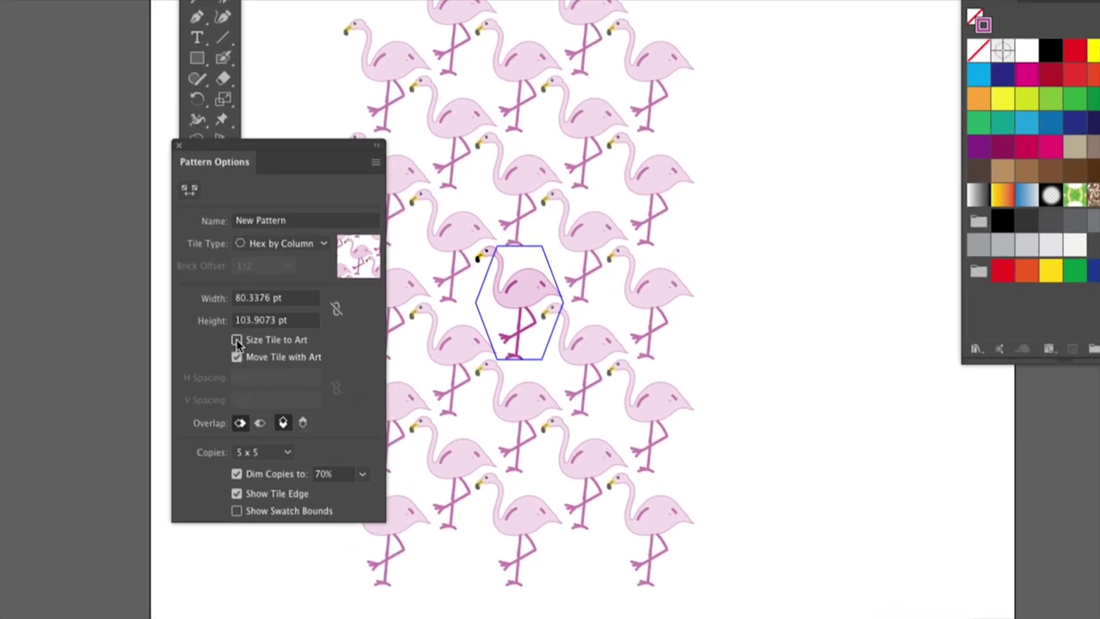
Turn off Size Tile to Art and Move Tile with Art, then shrink the flamingo inside the hexagon
{"action": "left_click", "coordinate": [237, 339]}
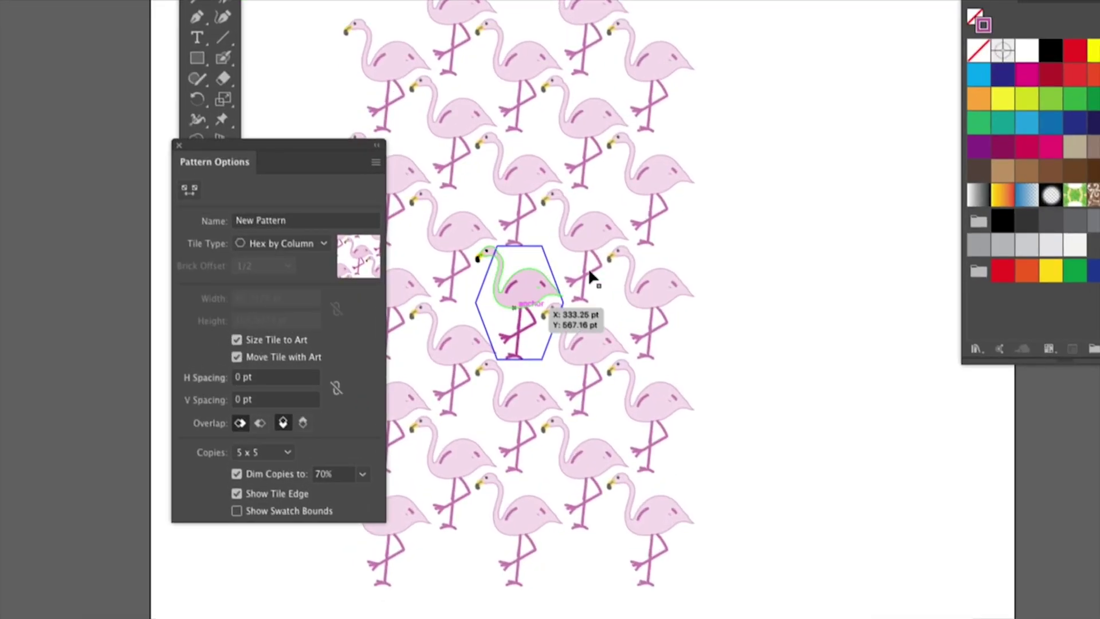
{"action": "left_click_drag", "start_coordinate": [528, 299], "coordinate": [695, 291]}
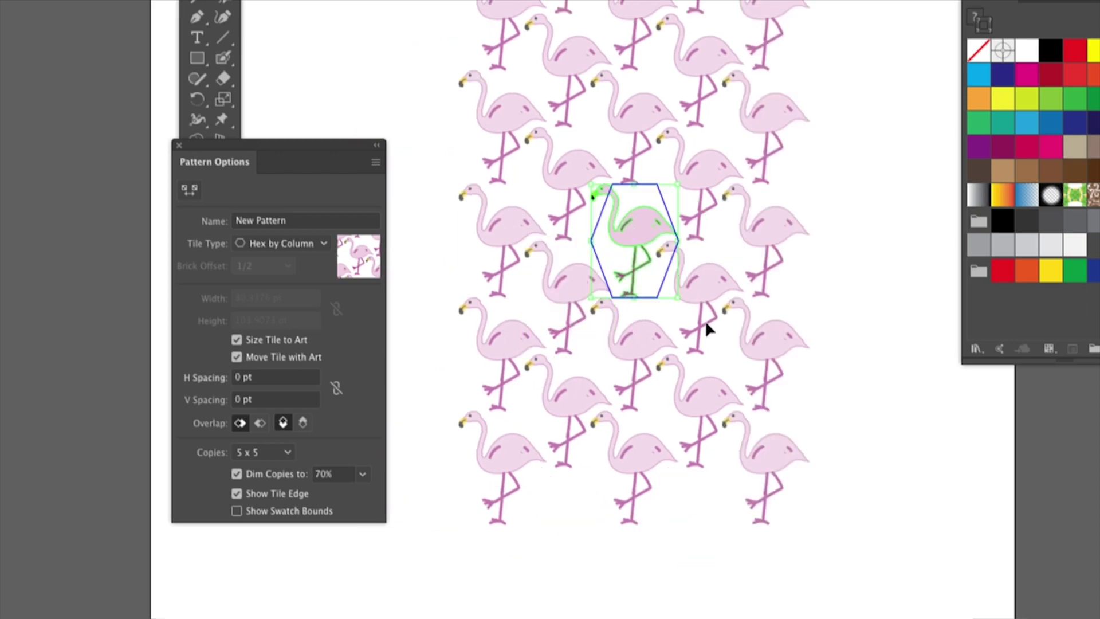
{"action": "left_click_drag", "start_coordinate": [593, 186], "coordinate": [555, 161]}
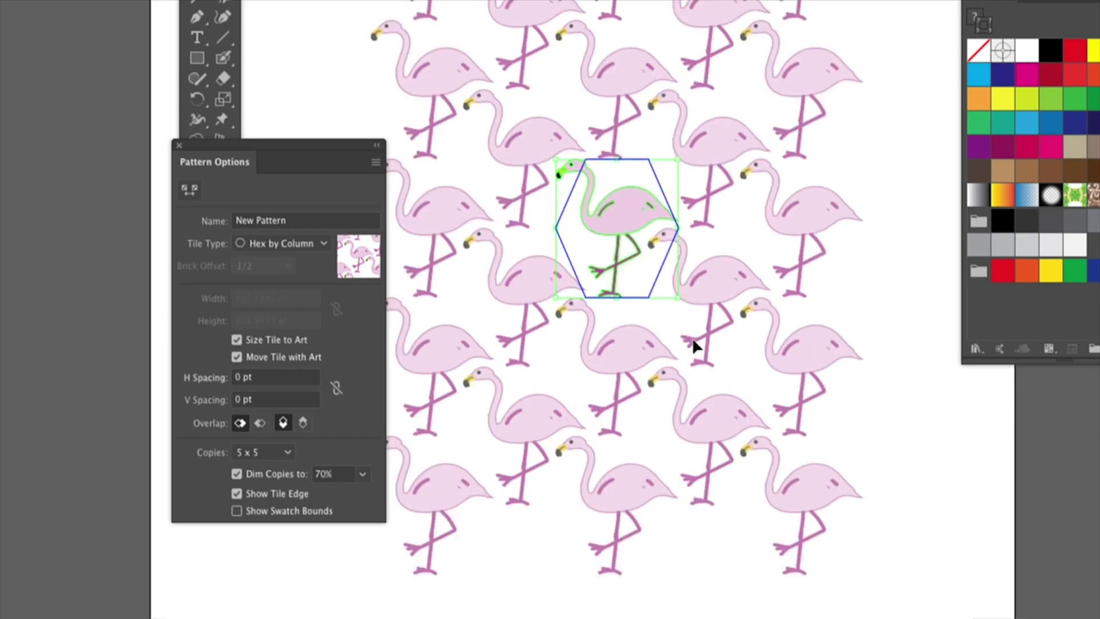
{"action": "key", "text": "ctrl+z"}
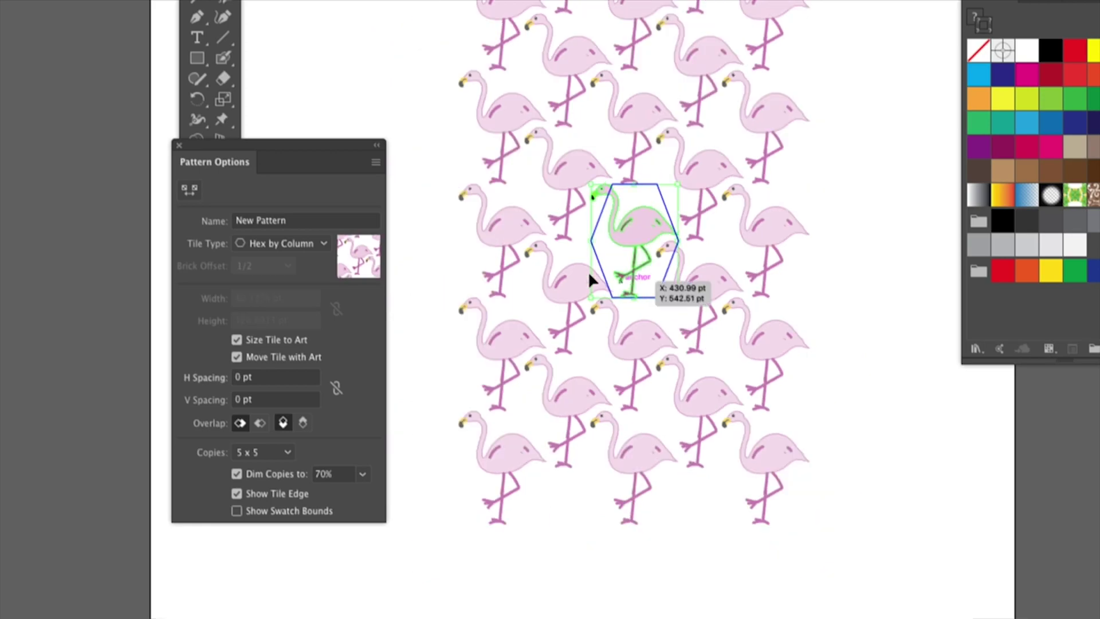
{"action": "left_click", "coordinate": [236, 339]}
{"action": "left_click", "coordinate": [237, 356]}
{"action": "left_click_drag", "start_coordinate": [592, 186], "coordinate": [597, 252]}
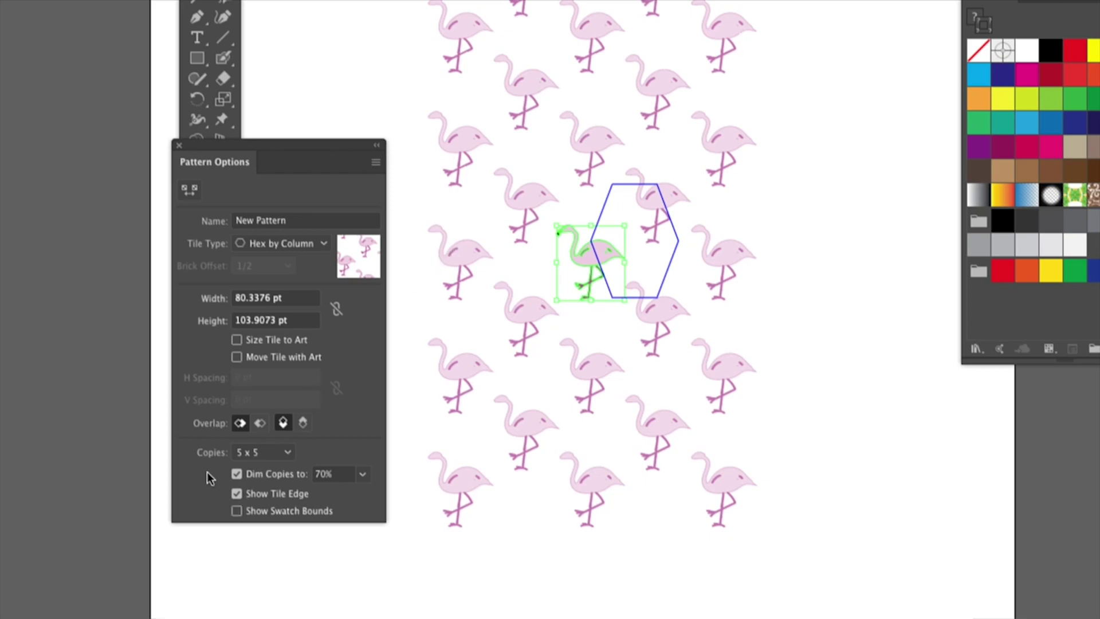
Show 9 × 9 pattern copies and dim them to 50%, after first trying 20%
{"action": "left_click", "coordinate": [287, 454]}
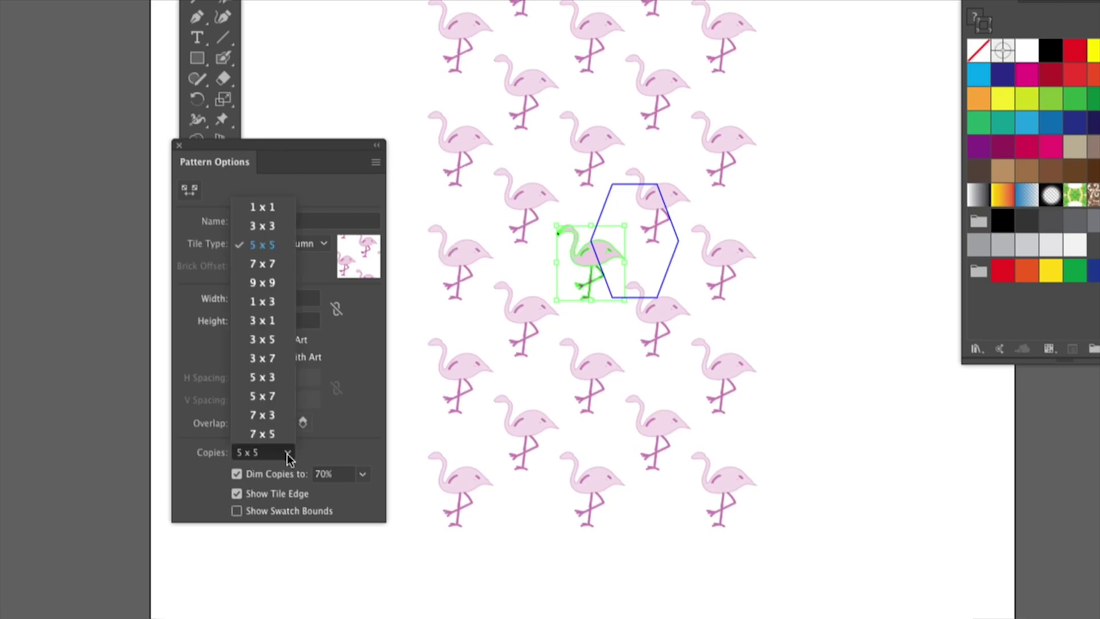
{"action": "left_click", "coordinate": [269, 282]}
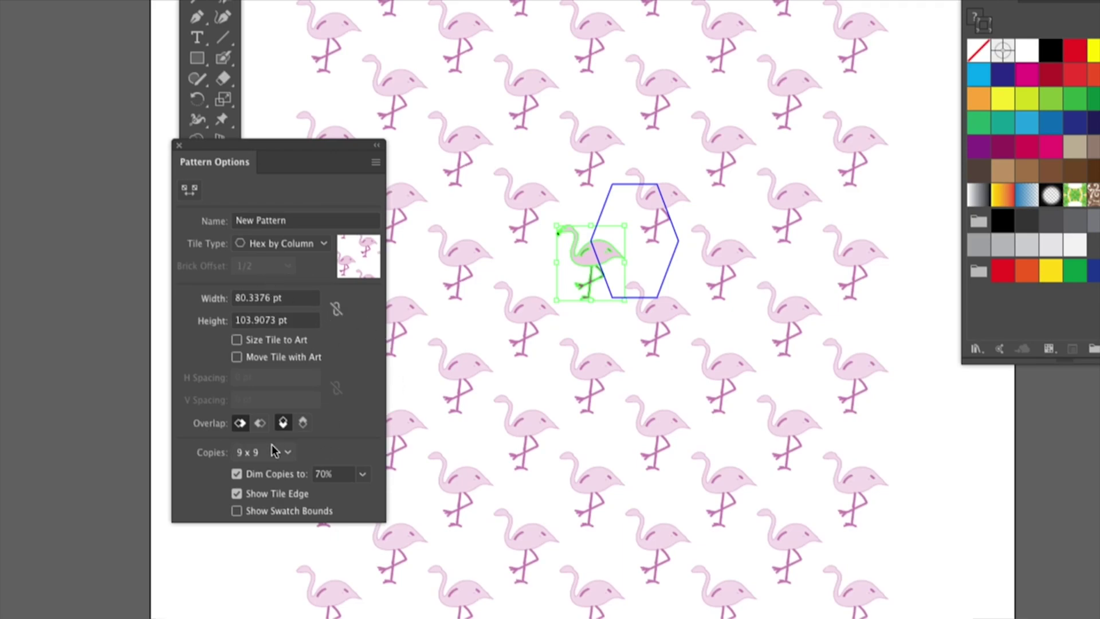
{"action": "left_click", "coordinate": [362, 473]}
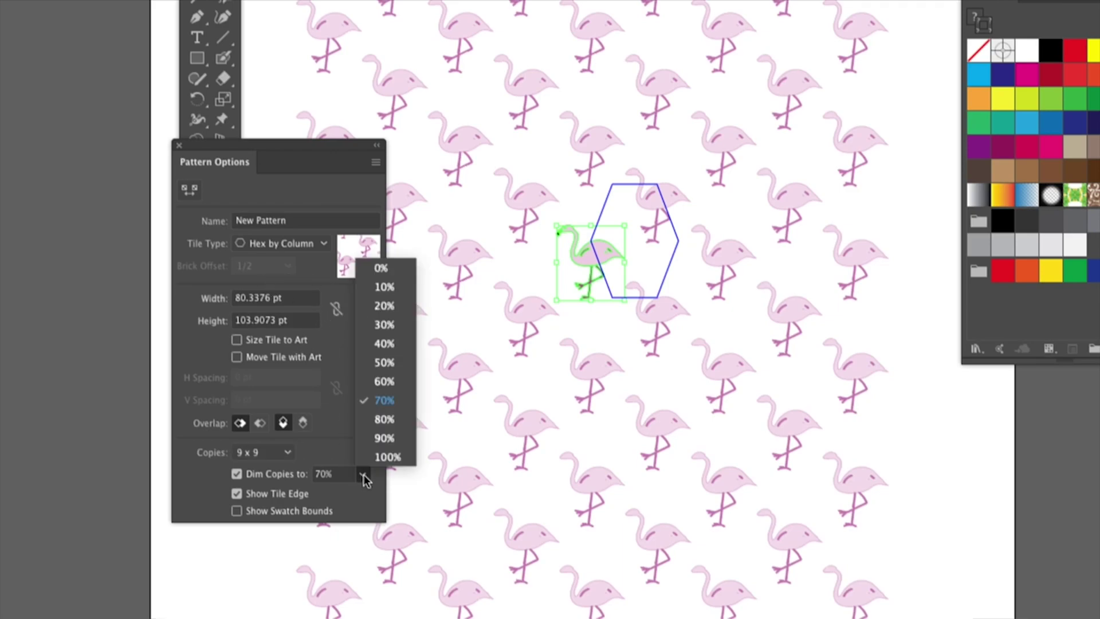
{"action": "left_click", "coordinate": [386, 307]}
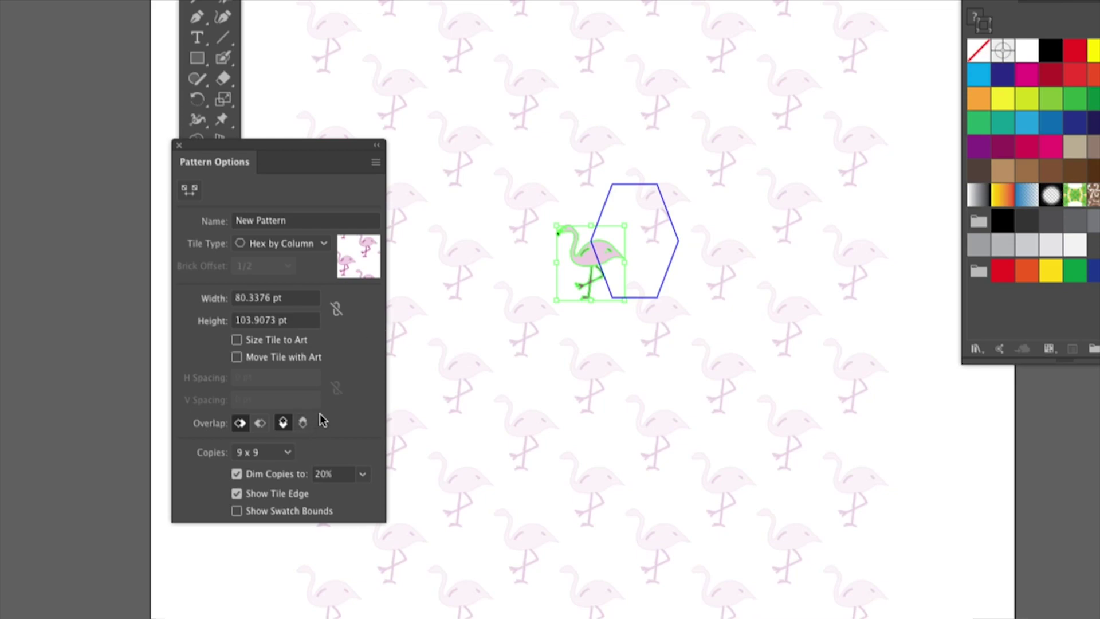
{"action": "left_click", "coordinate": [363, 474]}
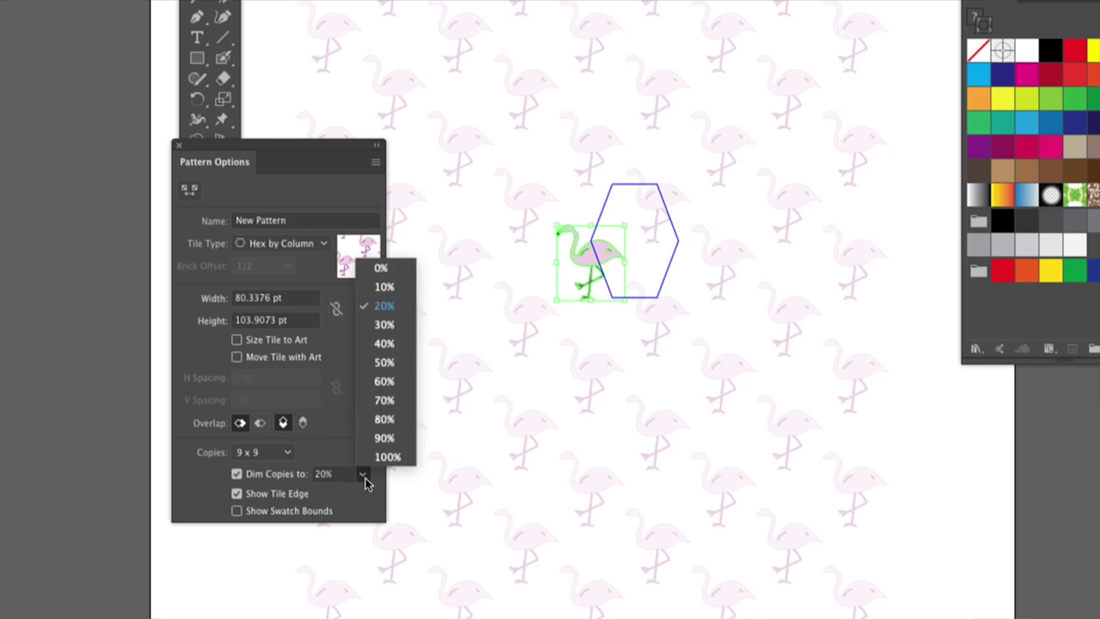
{"action": "left_click", "coordinate": [379, 367]}
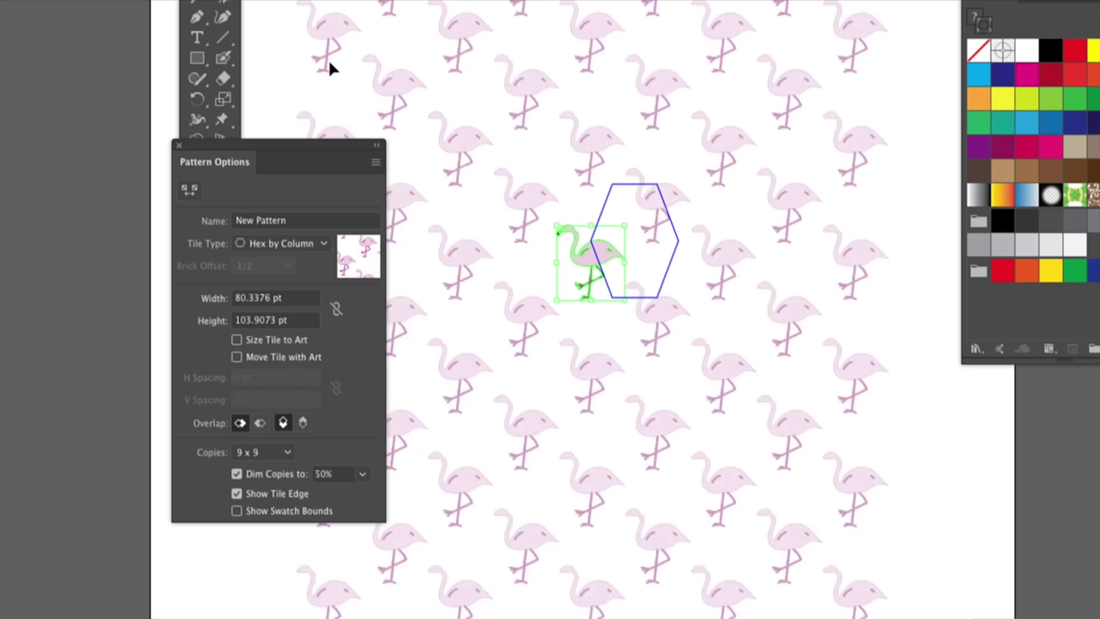
Resize the hexagon tile with the Pattern Tile Tool so the flamingos pack tightly
{"action": "left_click", "coordinate": [189, 193]}
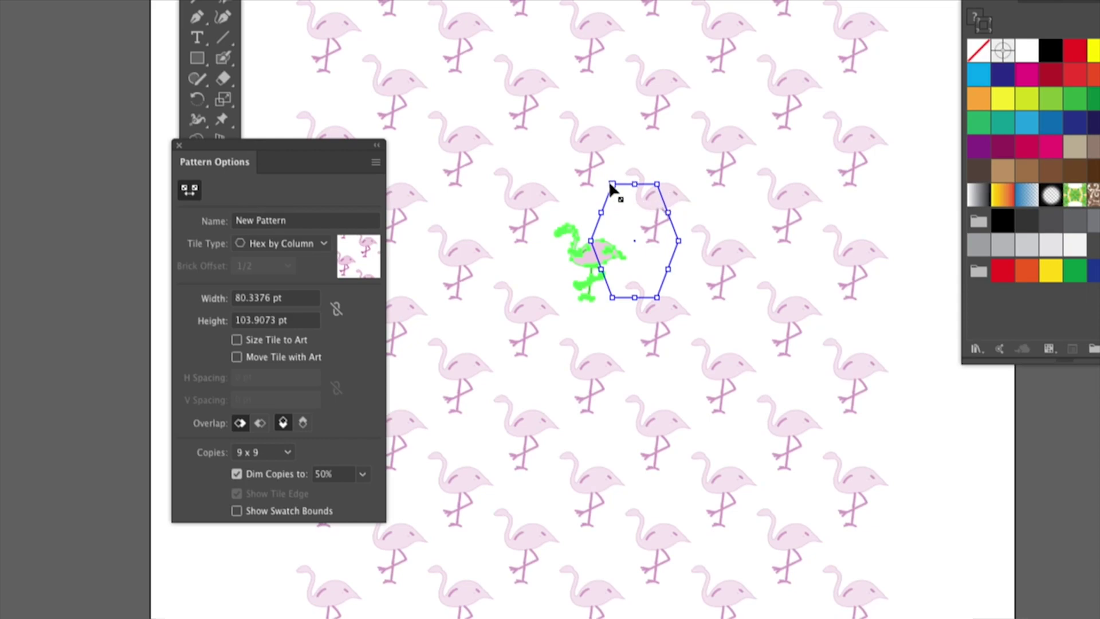
{"action": "mouse_move", "coordinate": [612, 185]}
{"action": "left_mouse_down"}
{"action": "mouse_move", "coordinate": [571, 187]}
{"action": "mouse_move", "coordinate": [597, 195]}
{"action": "left_mouse_up"}
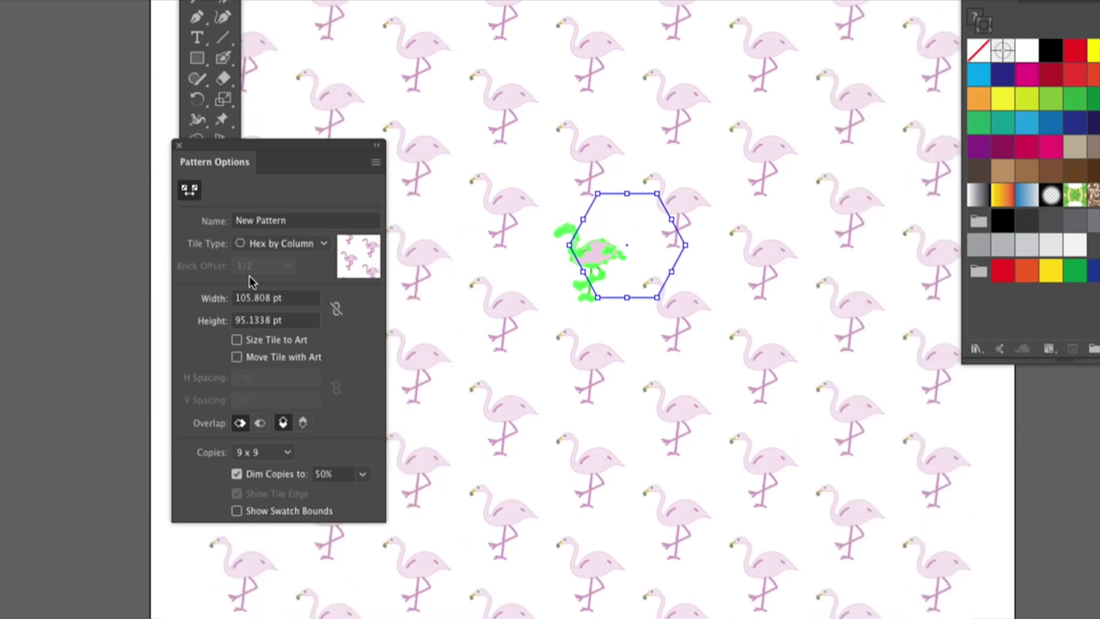
{"action": "left_click_drag", "start_coordinate": [657, 196], "coordinate": [630, 237]}
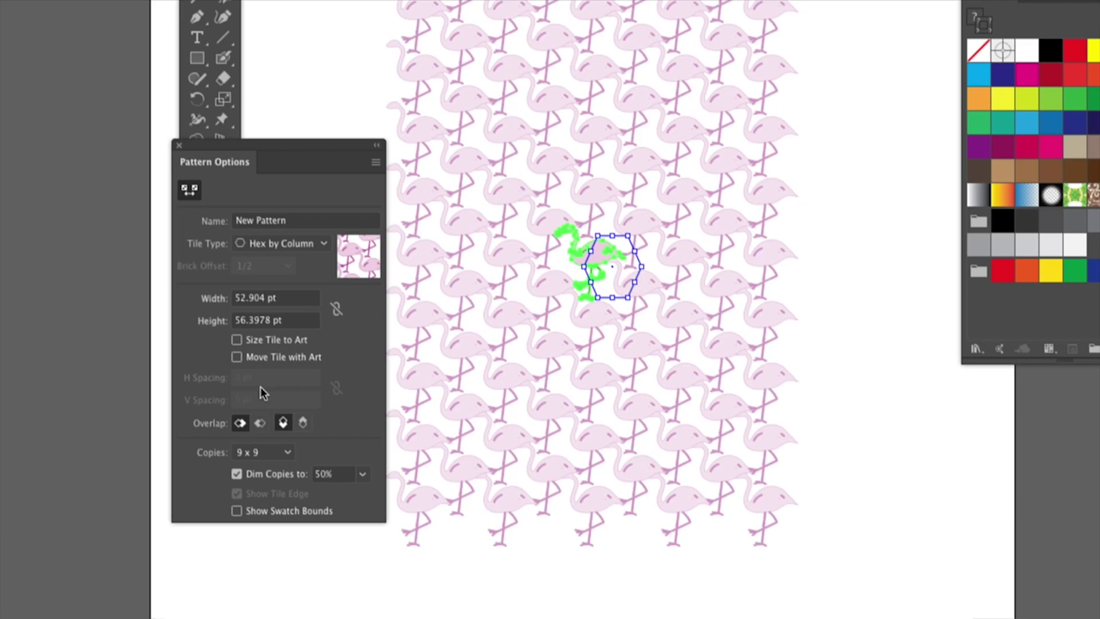
Try the right and left overlap options, enlarge the tile to 102.687 × 80.8703 pt, and finish the pattern
{"action": "left_click_drag", "start_coordinate": [272, 143], "coordinate": [393, 44]}
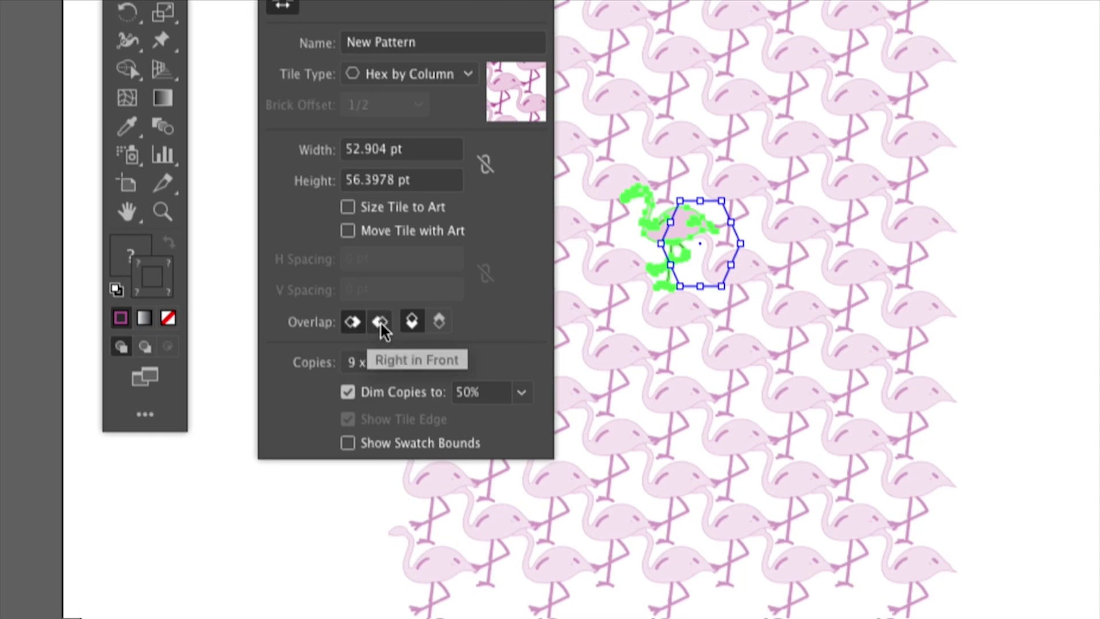
{"action": "left_click", "coordinate": [381, 324]}
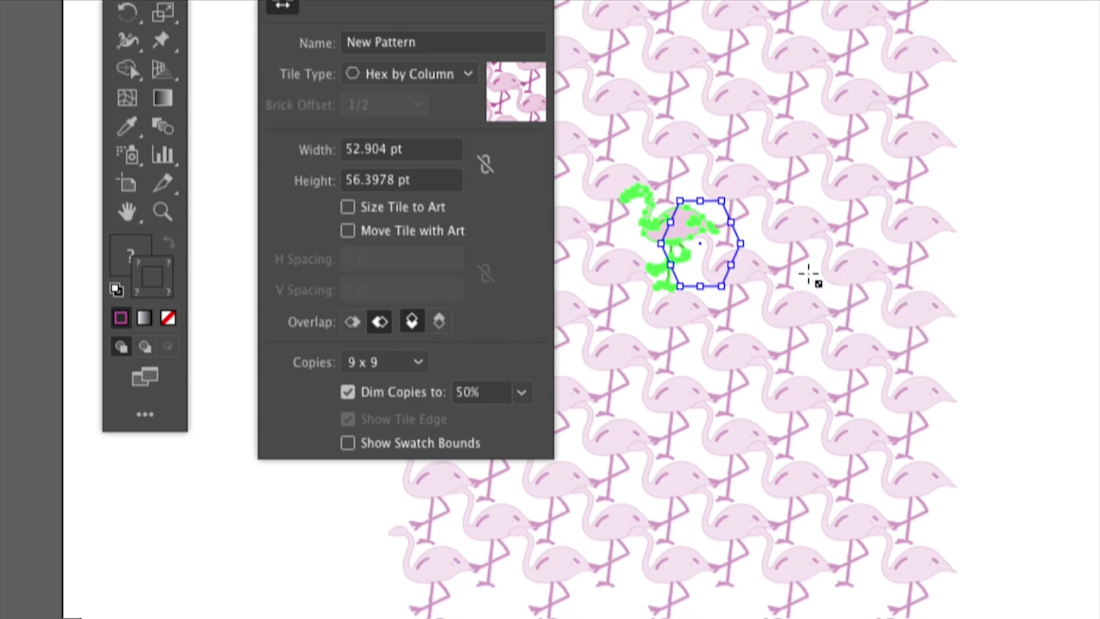
{"action": "left_click", "coordinate": [351, 324]}
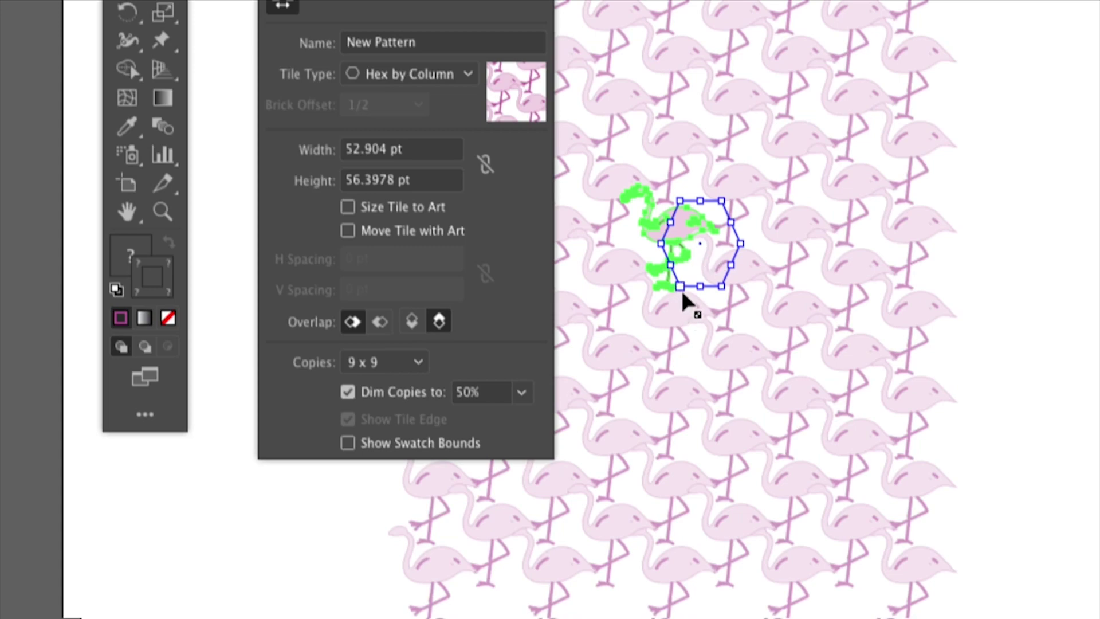
{"action": "left_click_drag", "start_coordinate": [681, 287], "coordinate": [640, 324]}
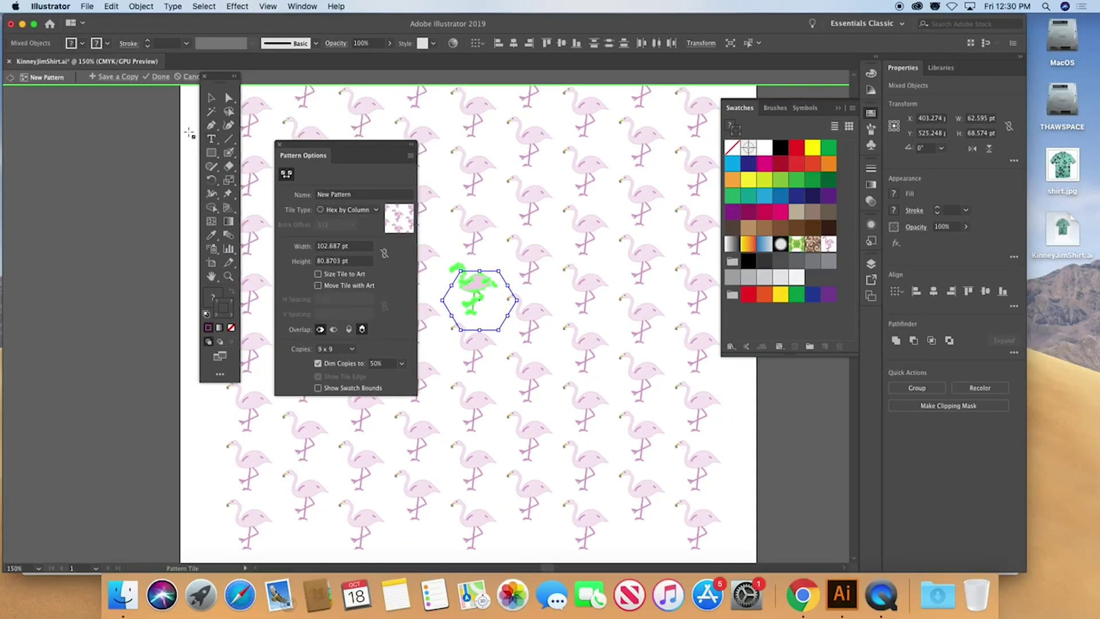
{"action": "left_click", "coordinate": [158, 80]}
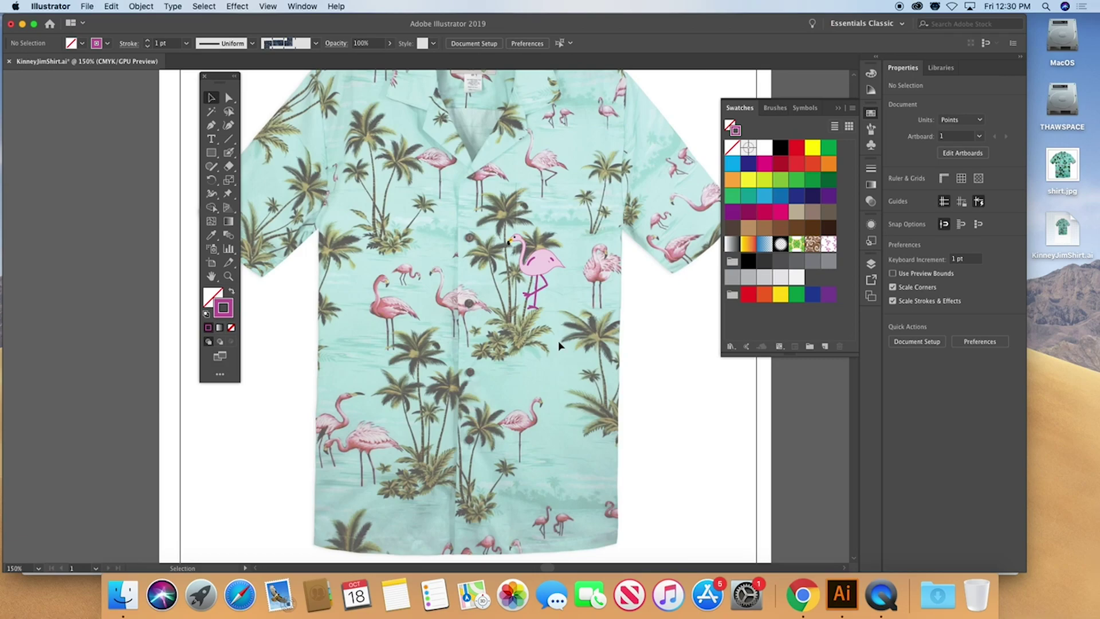
Delete the pink flamingo and draw a 217.967 × 417.048 pt unfilled rectangle over the shirt front
{"action": "key", "text": "super+a"}
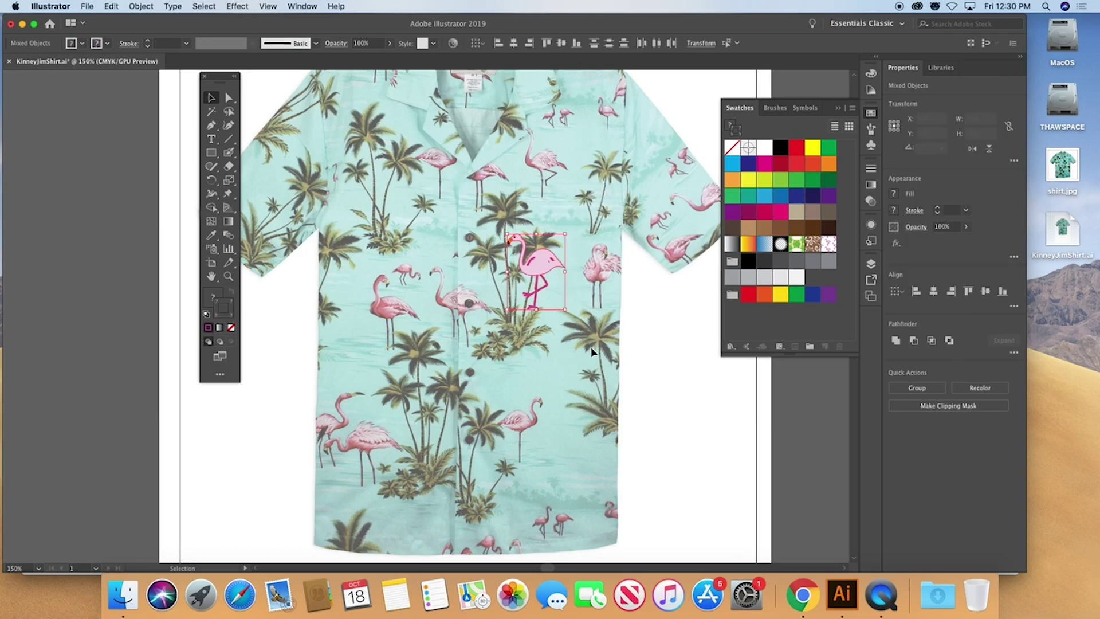
{"action": "key", "text": "Delete"}
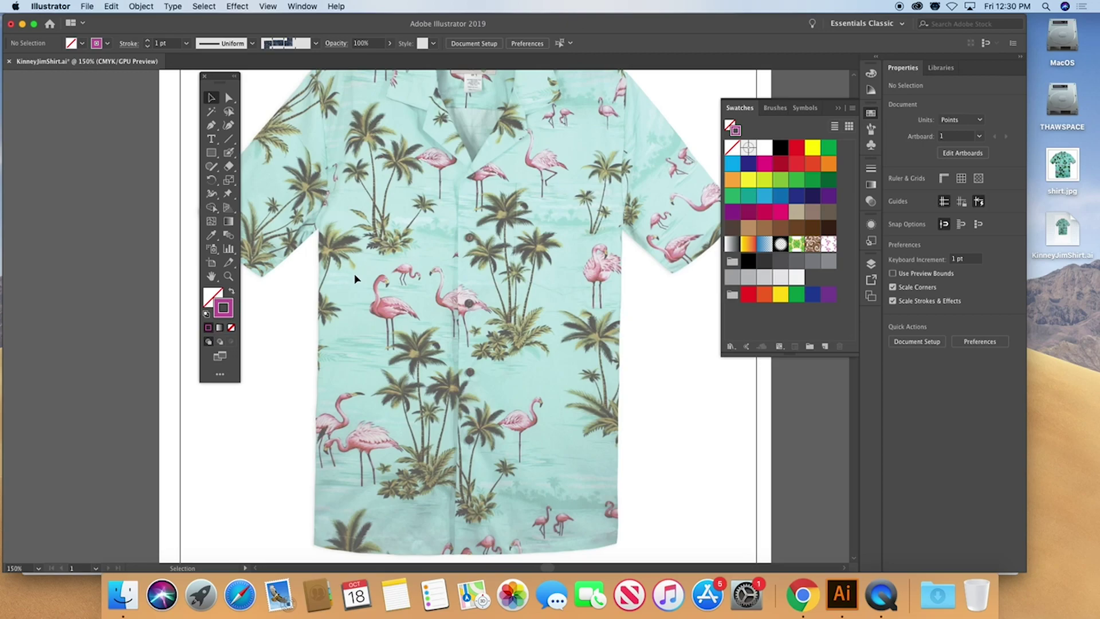
{"action": "left_click", "coordinate": [223, 305]}
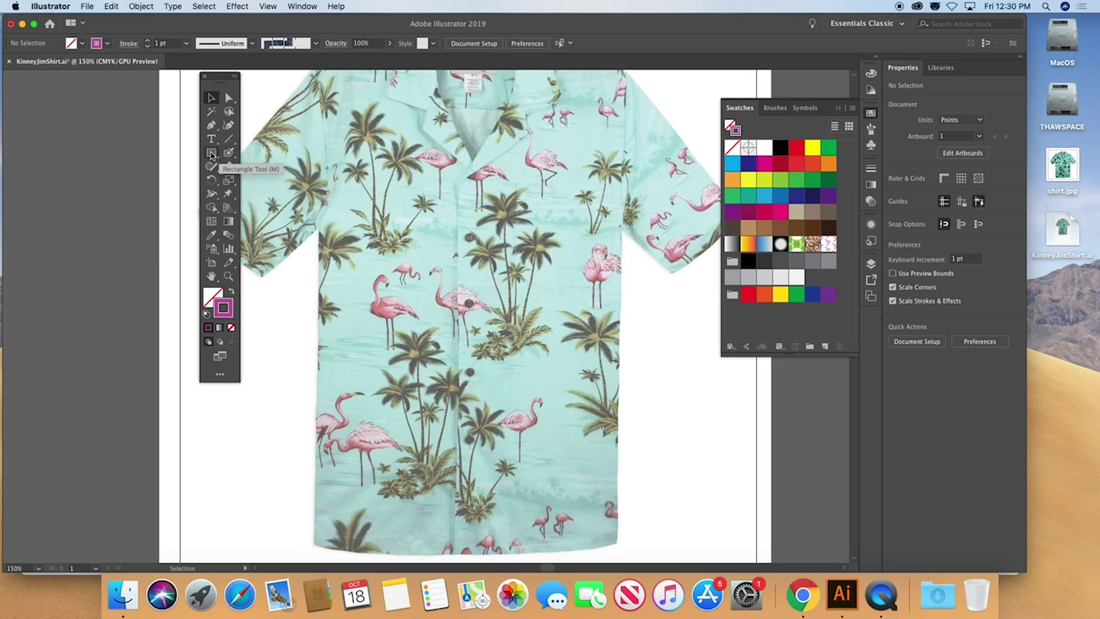
{"action": "left_click", "coordinate": [211, 153]}
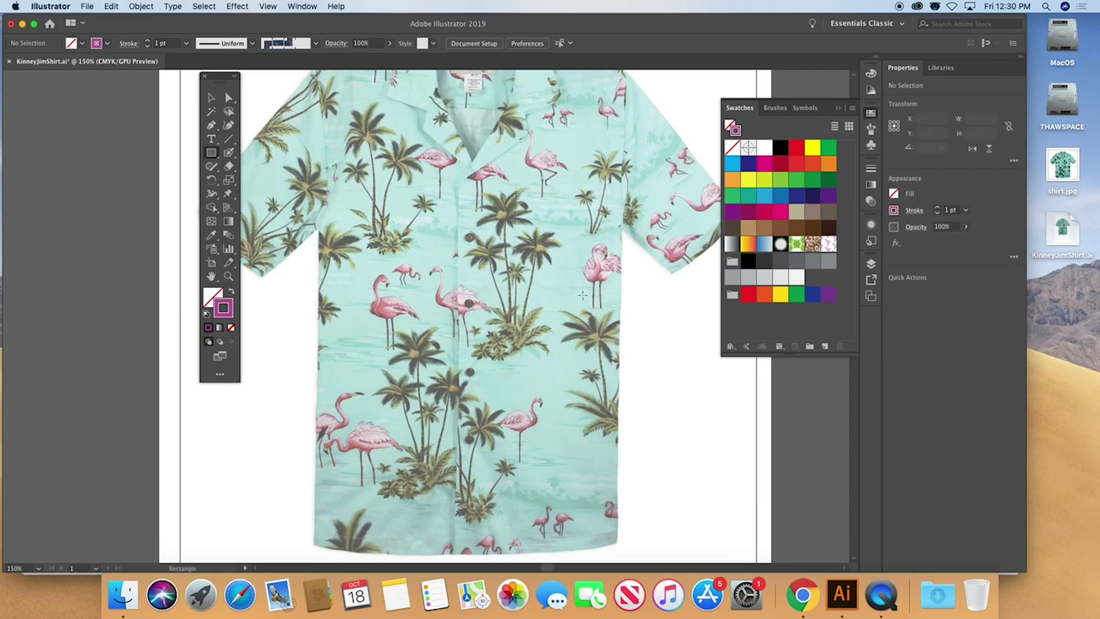
{"action": "left_click_drag", "start_coordinate": [459, 184], "coordinate": [618, 488]}
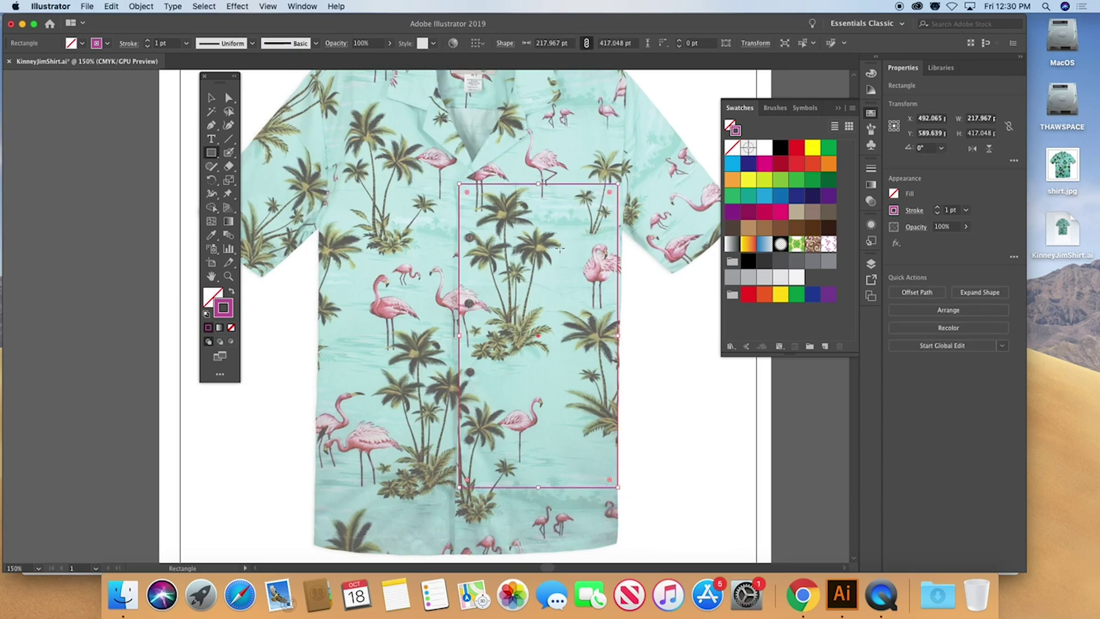
Apply the flamingo pattern swatch as the rectangle's fill
{"action": "left_click", "coordinate": [829, 244]}
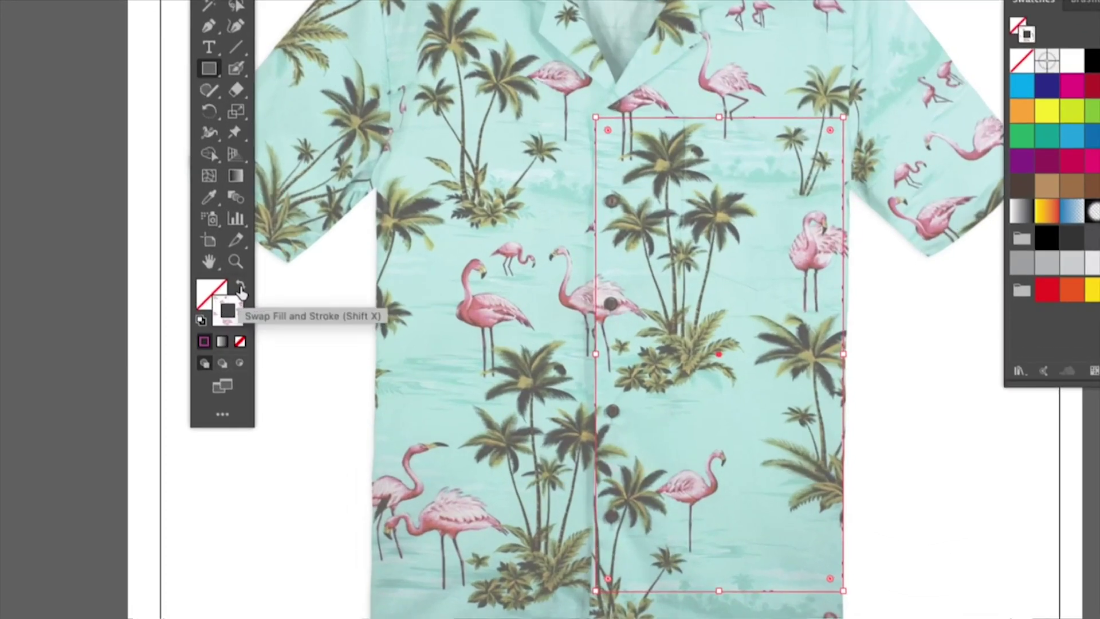
{"action": "left_click", "coordinate": [241, 292]}
{"action": "left_click", "coordinate": [234, 322]}
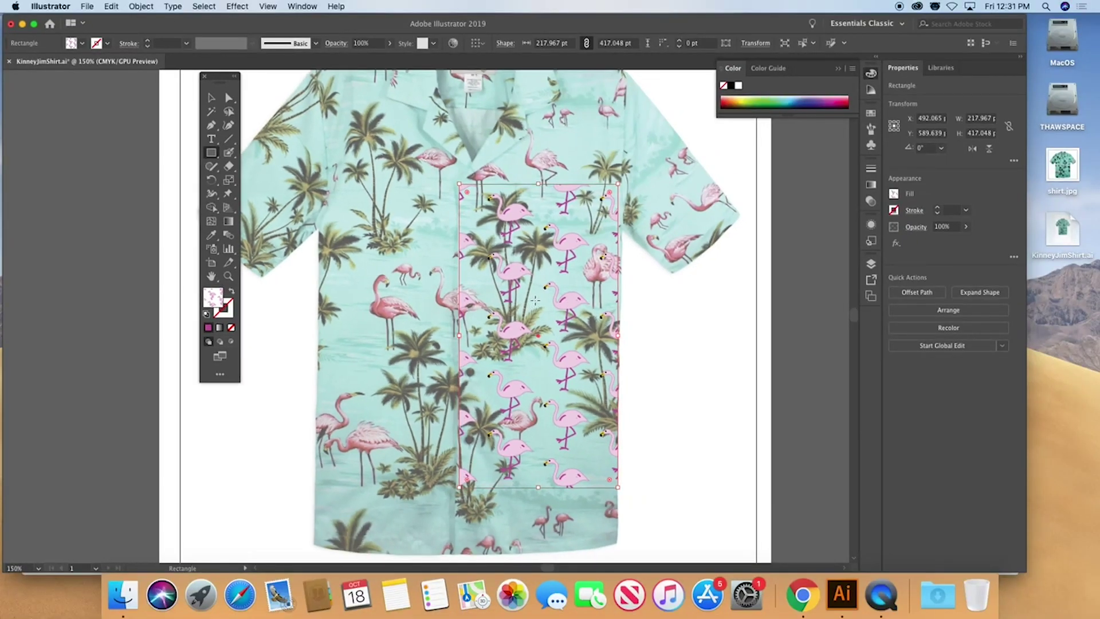
Duplicate the pattern fill in the Appearance panel and move one fill beneath the other
{"action": "left_click", "coordinate": [871, 225]}
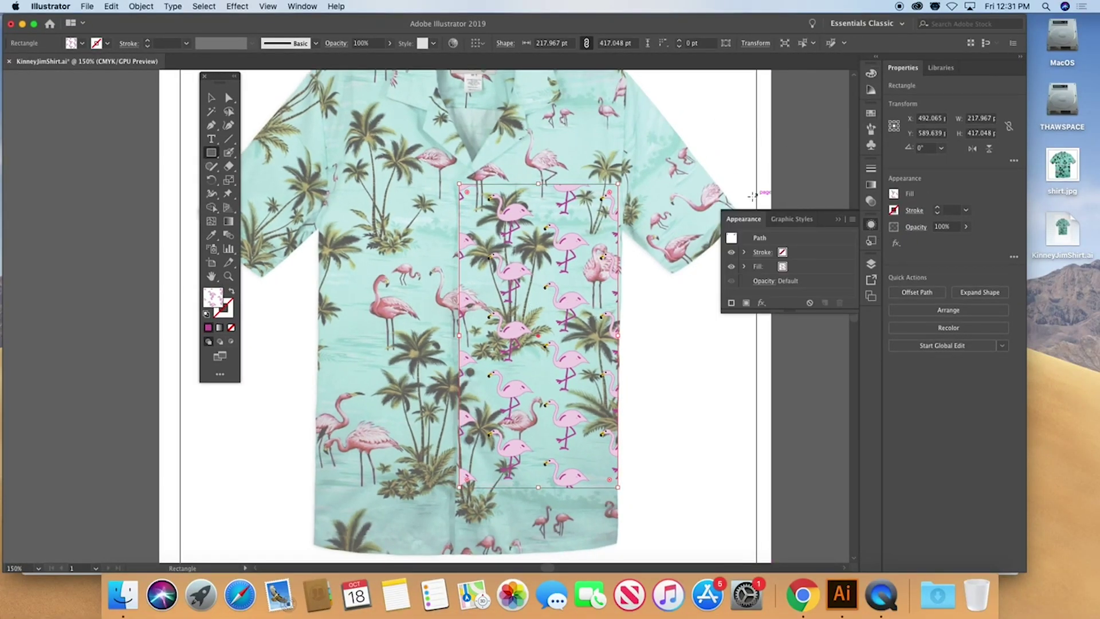
{"action": "left_click_drag", "start_coordinate": [743, 218], "coordinate": [310, 154]}
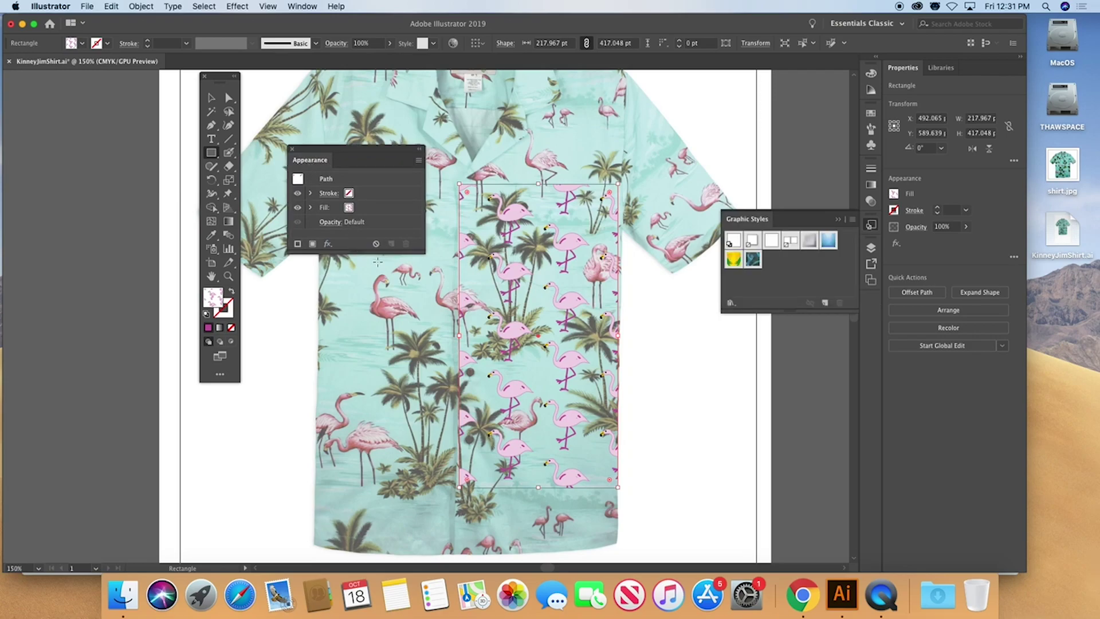
{"action": "left_click_drag", "start_coordinate": [377, 251], "coordinate": [377, 285]}
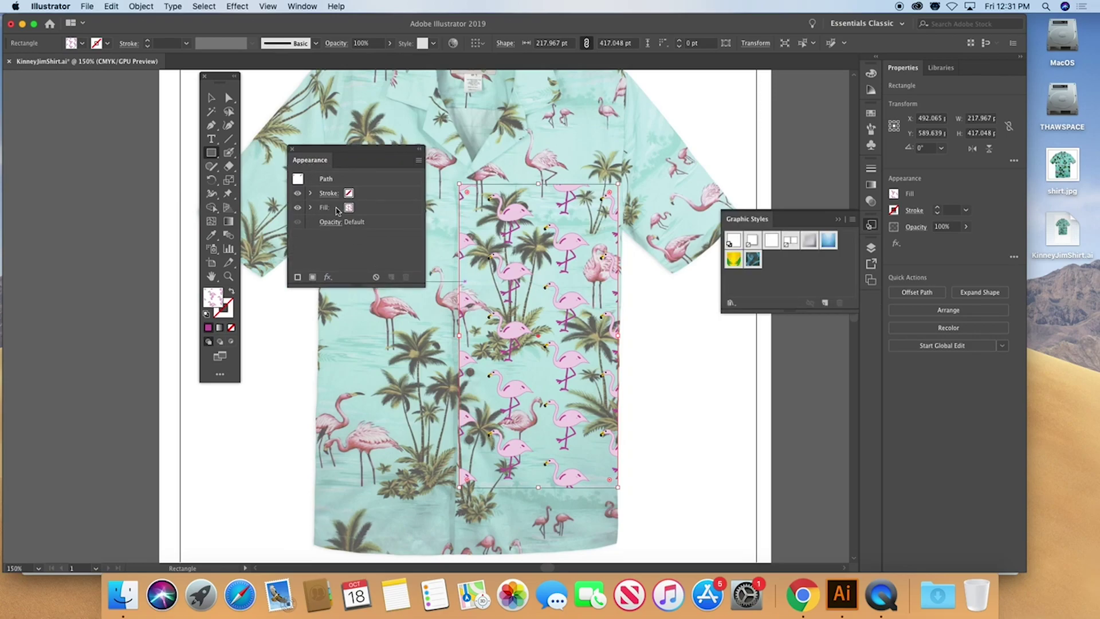
{"action": "left_click", "coordinate": [372, 211]}
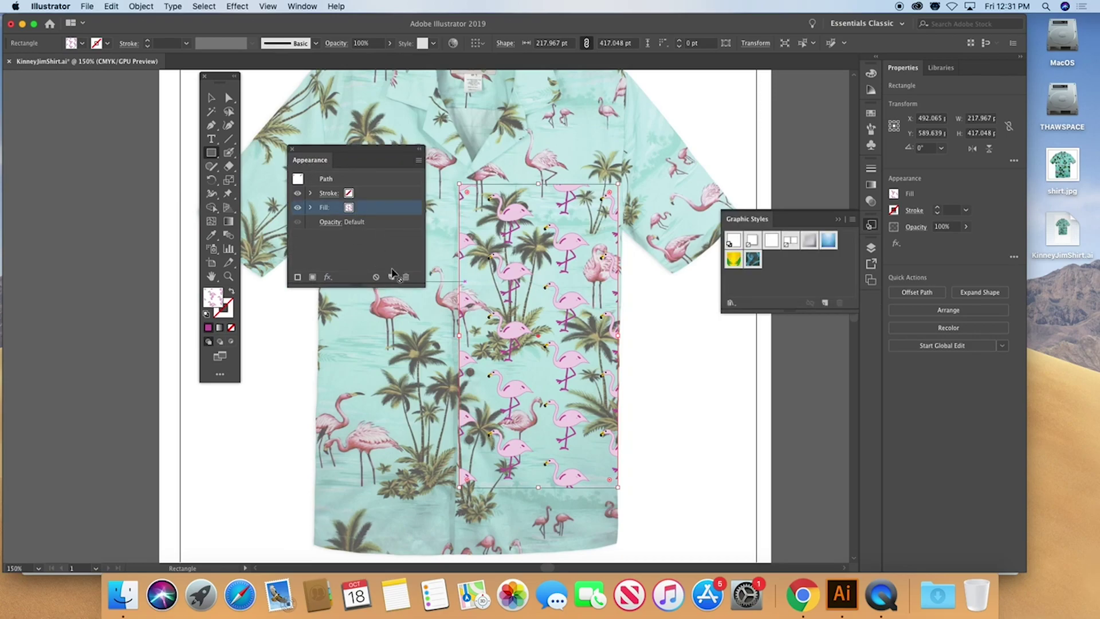
{"action": "left_click", "coordinate": [391, 277]}
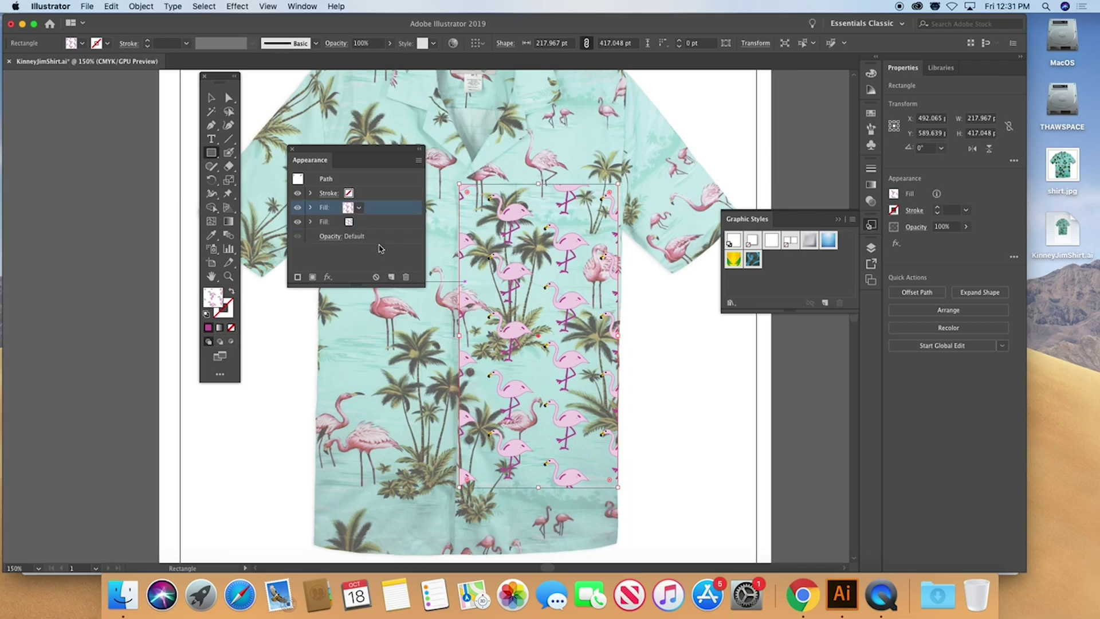
{"action": "left_click_drag", "start_coordinate": [366, 224], "coordinate": [364, 225]}
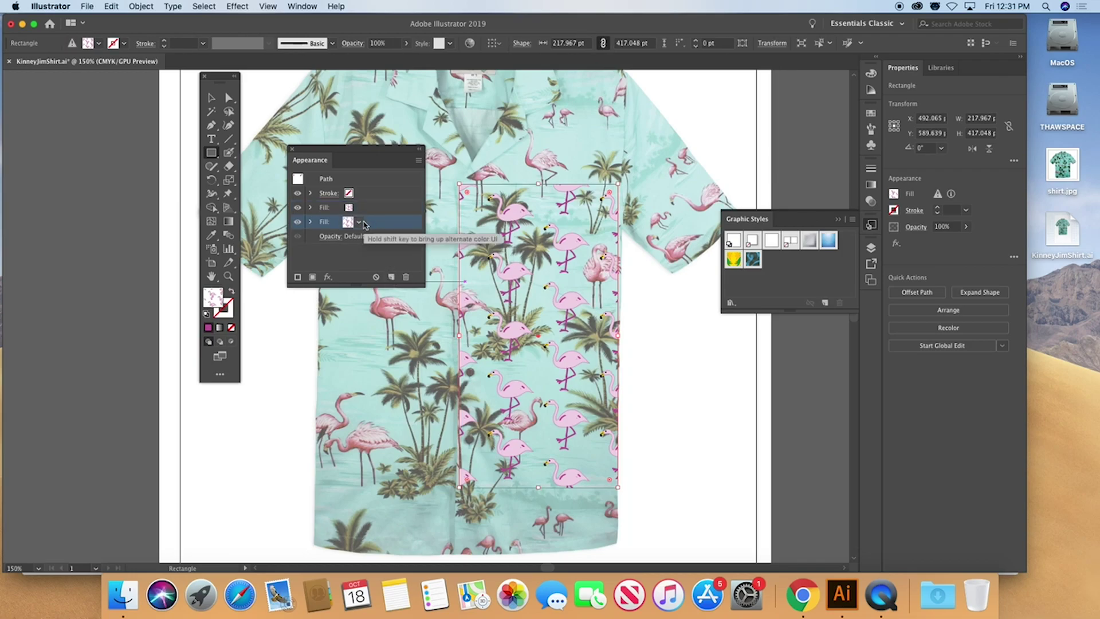
Set the lower fill to teal from the Color panel spectrum
{"action": "left_click", "coordinate": [364, 224]}
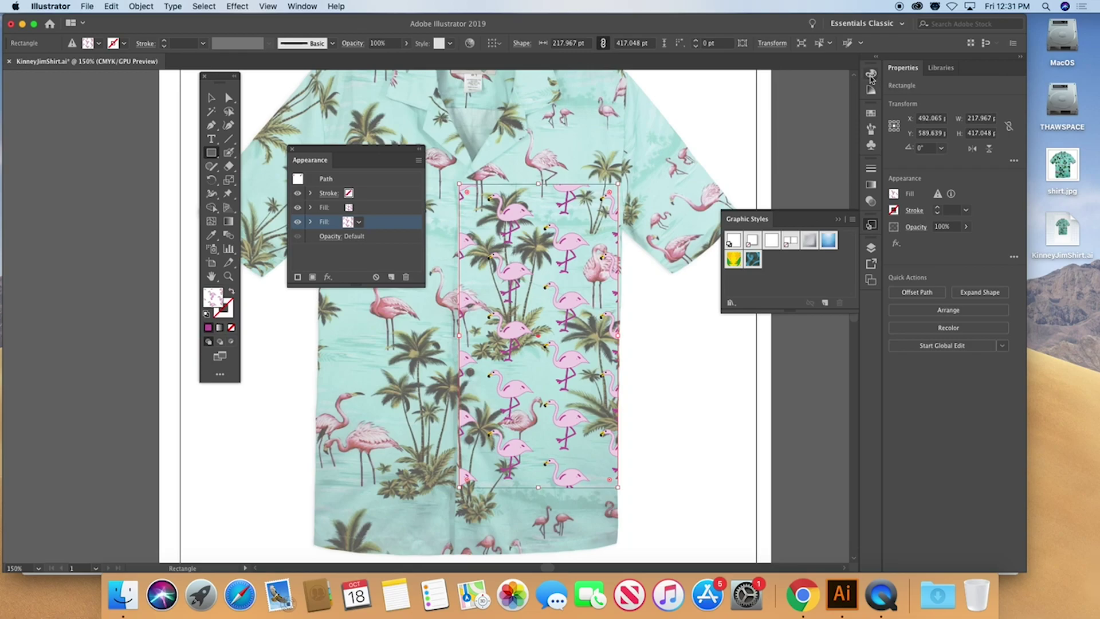
{"action": "left_click", "coordinate": [871, 76]}
{"action": "left_click_drag", "start_coordinate": [718, 73], "coordinate": [482, 119]}
{"action": "left_click_drag", "start_coordinate": [543, 175], "coordinate": [544, 196]}
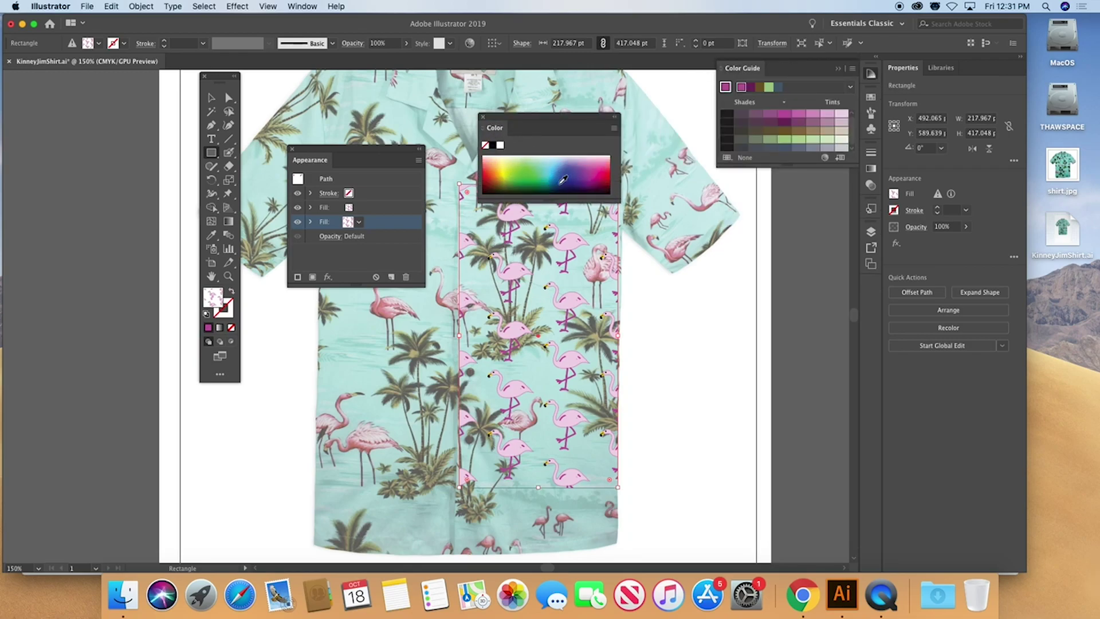
{"action": "left_click", "coordinate": [548, 162]}
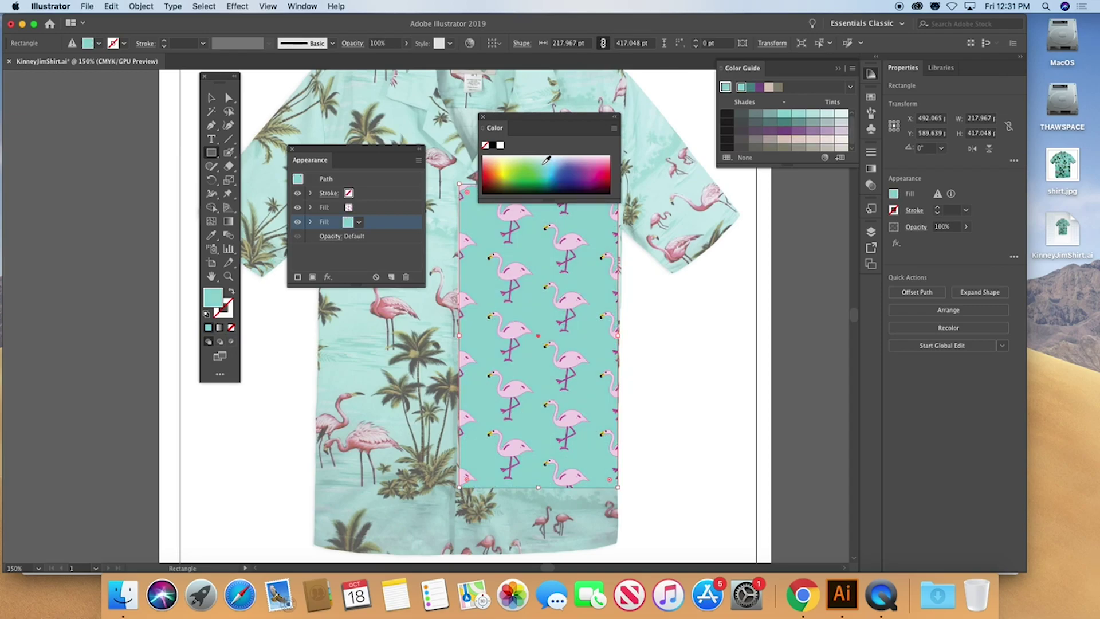
{"action": "left_click", "coordinate": [230, 309]}
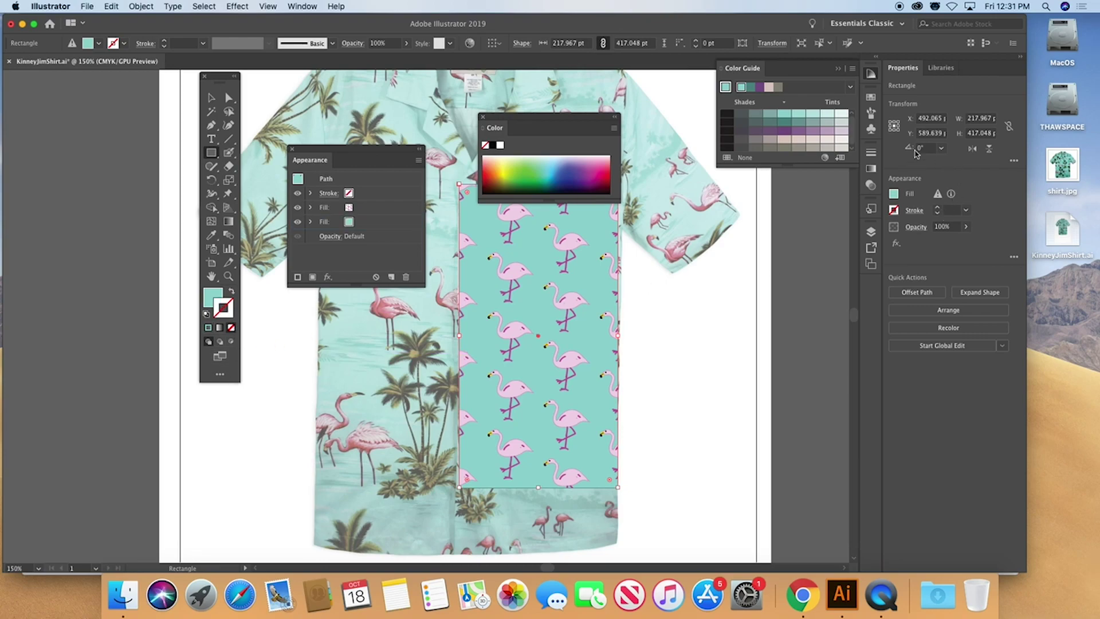
Give the rectangle a 0.5 pt black stroke
{"action": "left_click", "coordinate": [871, 154]}
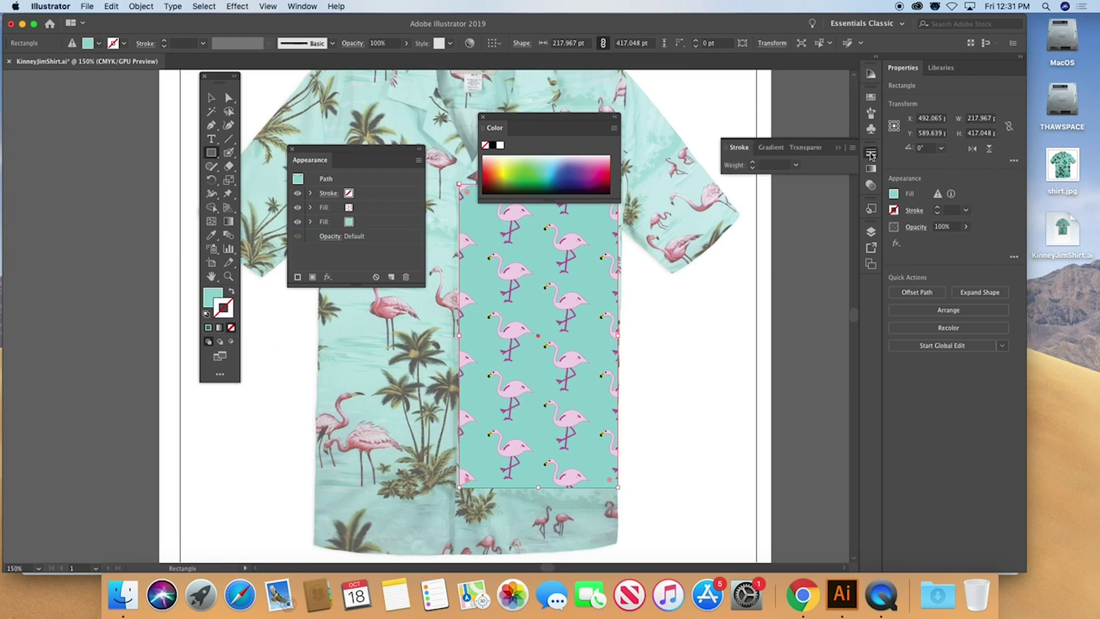
{"action": "left_click", "coordinate": [795, 165]}
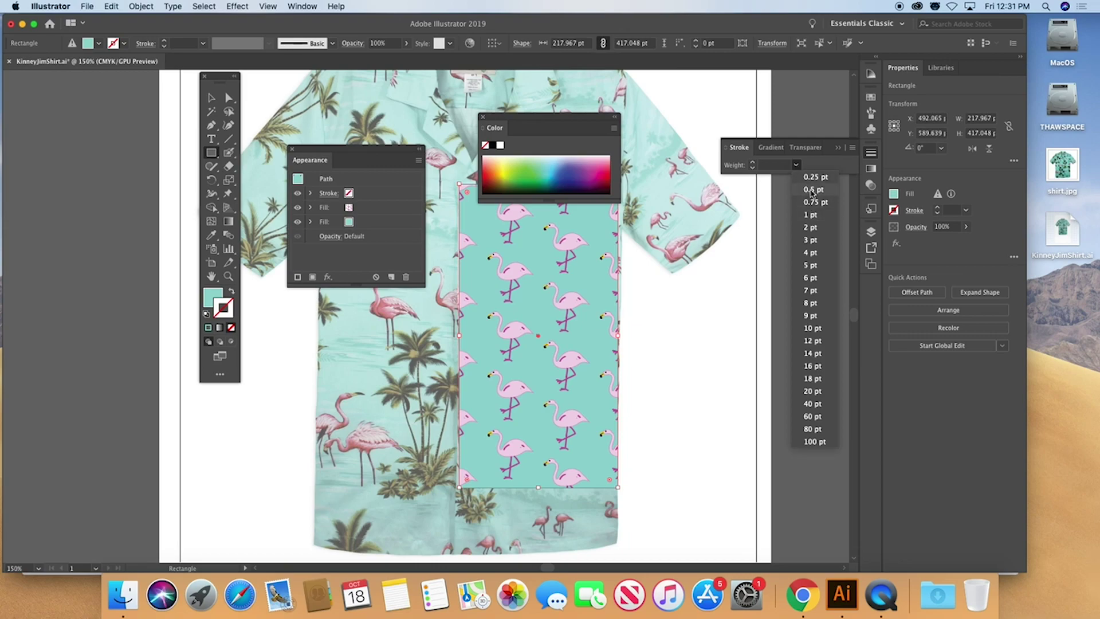
{"action": "left_click", "coordinate": [812, 189]}
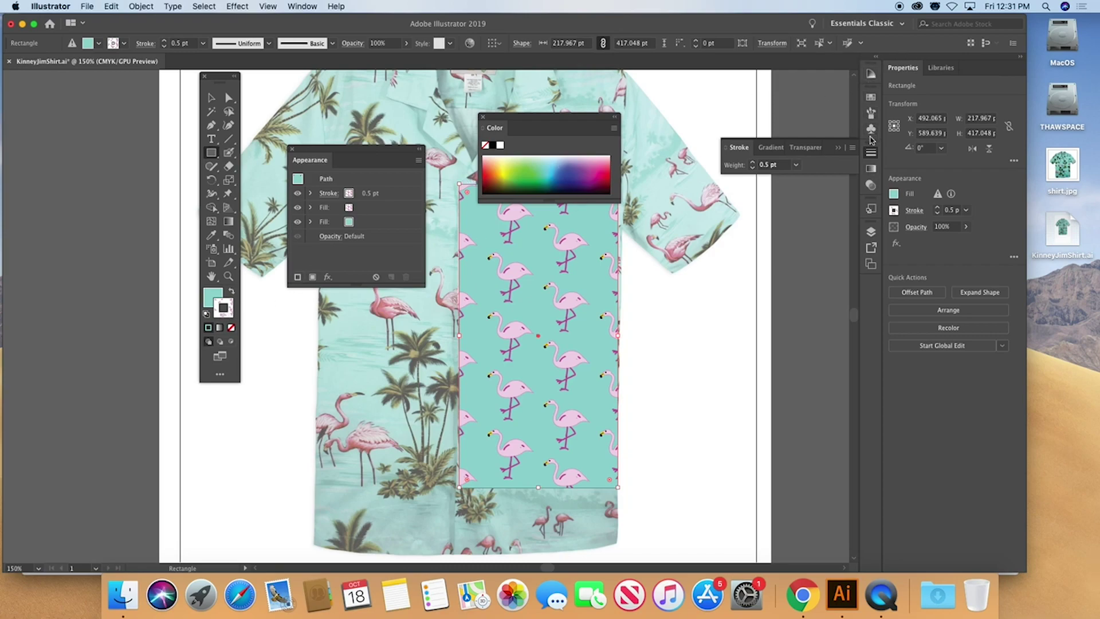
{"action": "left_click", "coordinate": [493, 147]}
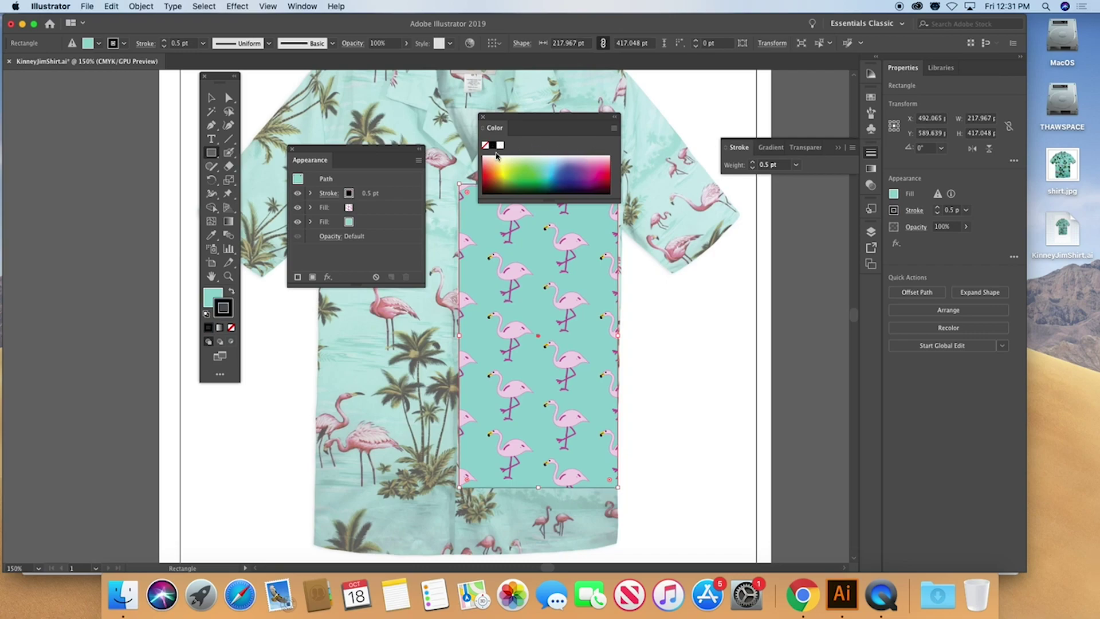
Reposition the flamingo rectangle left, down, then right over the shirt
{"action": "left_click", "coordinate": [229, 98]}
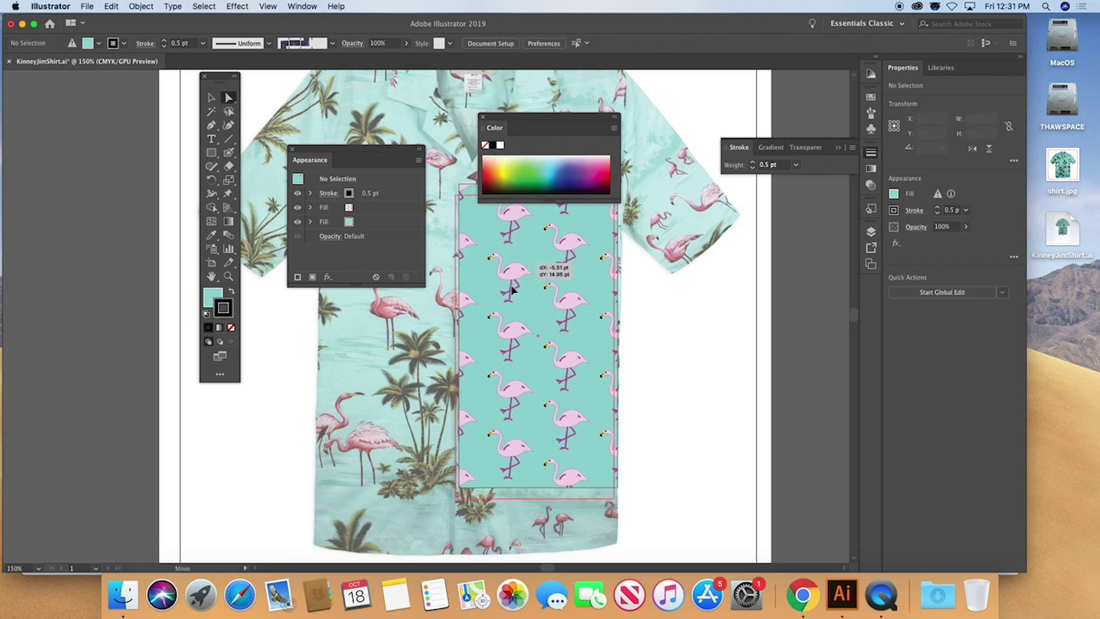
{"action": "left_click_drag", "start_coordinate": [528, 296], "coordinate": [522, 331]}
{"action": "left_click", "coordinate": [635, 389]}
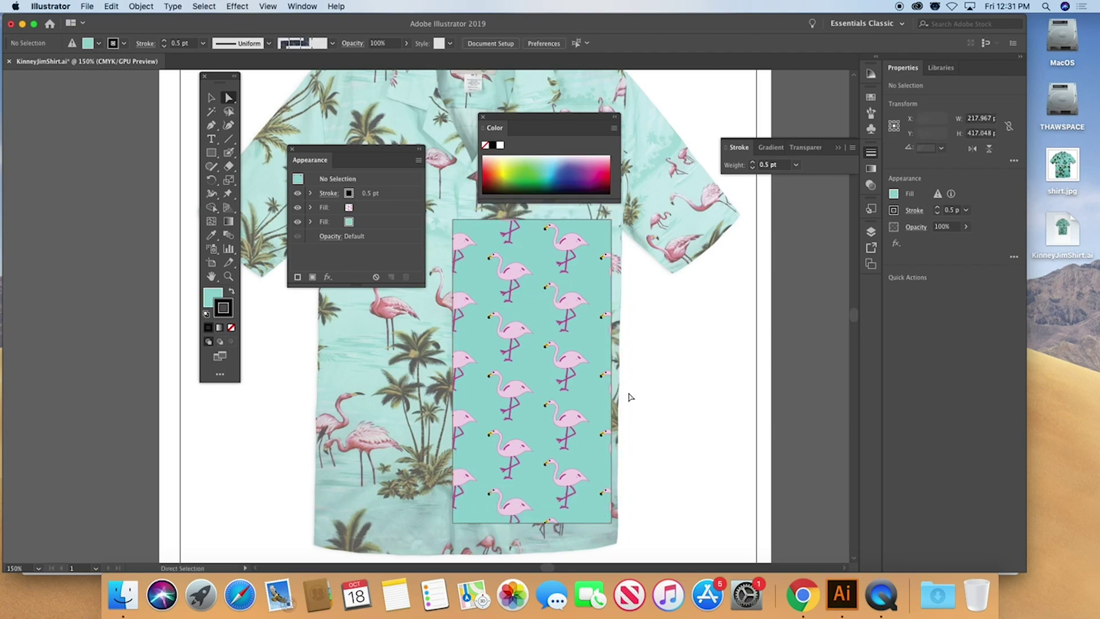
{"action": "left_click_drag", "start_coordinate": [589, 387], "coordinate": [635, 390]}
{"action": "left_click", "coordinate": [689, 448]}
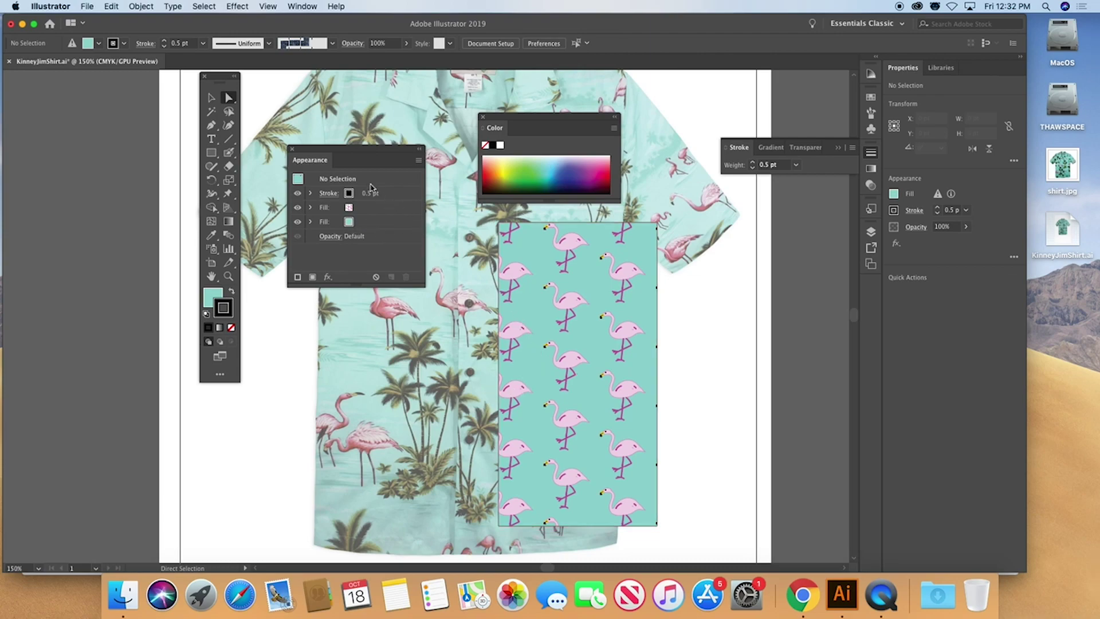
Widen the rectangle's bottom stroke edge to 4.721 pt with the Width tool, then move it down-right
{"action": "left_click", "coordinate": [211, 193]}
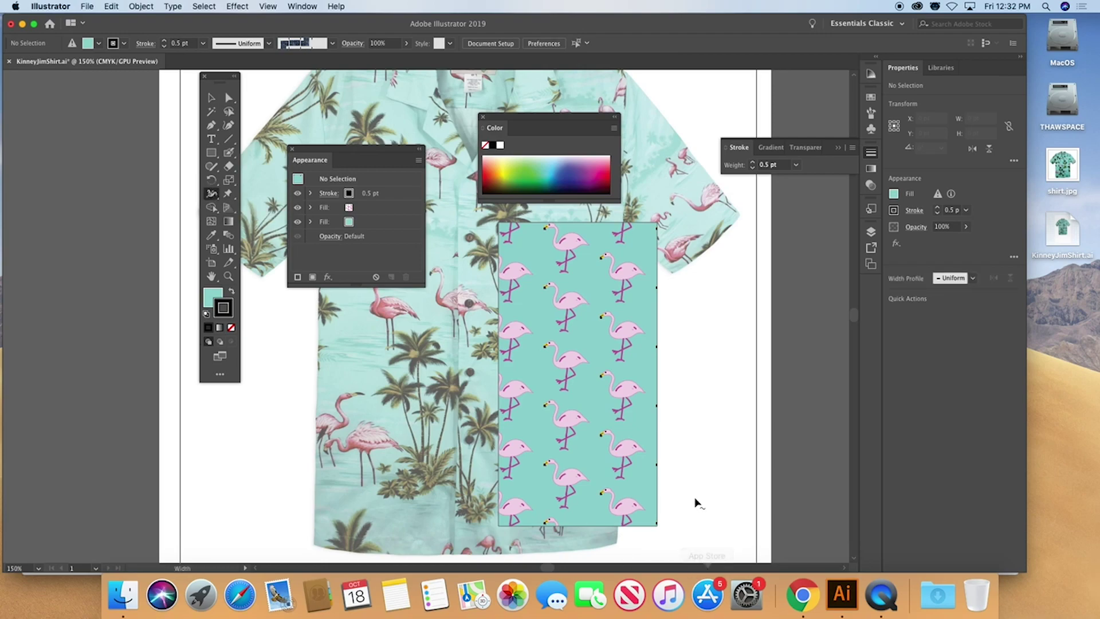
{"action": "scroll", "coordinate": [687, 493], "scroll_direction": "down", "scroll_amount": 5}
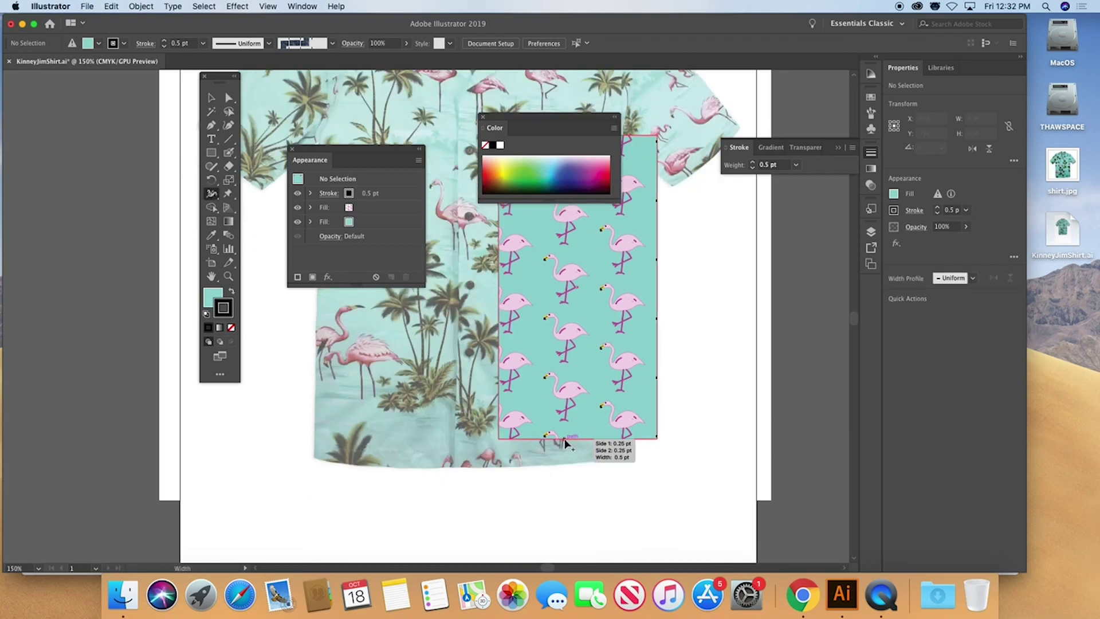
{"action": "left_click_drag", "start_coordinate": [565, 442], "coordinate": [567, 445]}
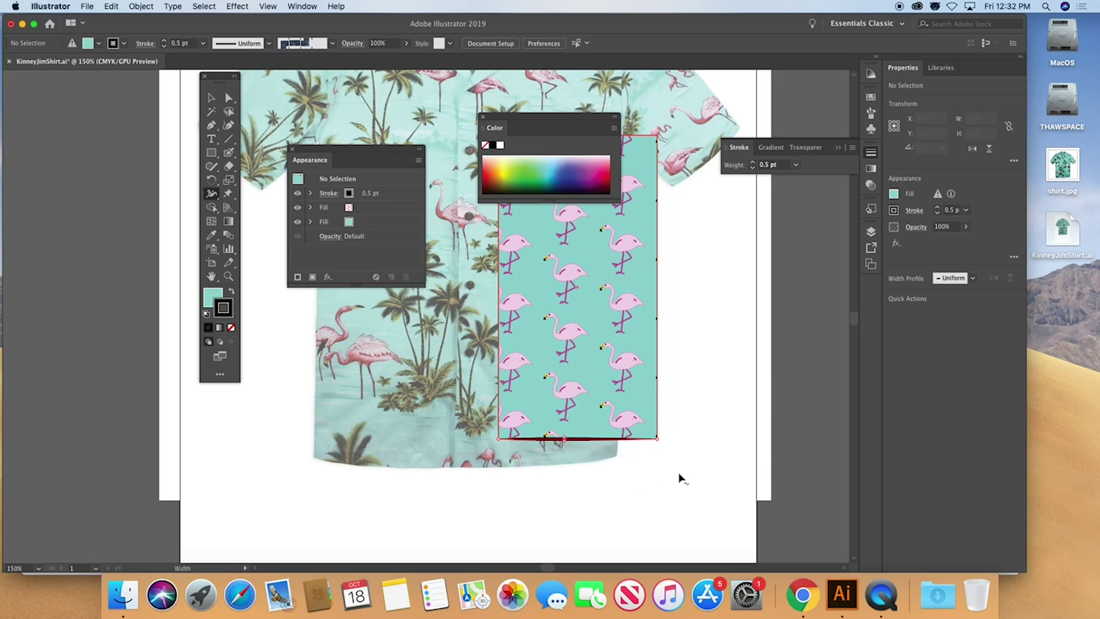
{"action": "key", "text": "v"}
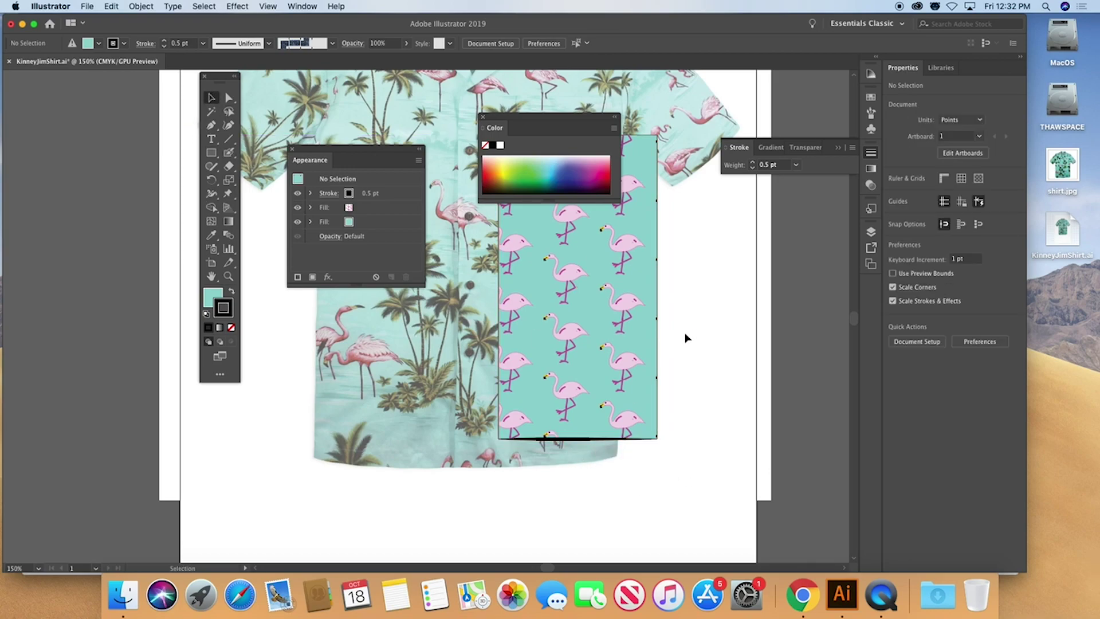
{"action": "left_click_drag", "start_coordinate": [566, 327], "coordinate": [585, 385]}
Move the flamingo rectangle left and Alt-drag a copy onto the shirt's right half
{"action": "left_click", "coordinate": [721, 477]}
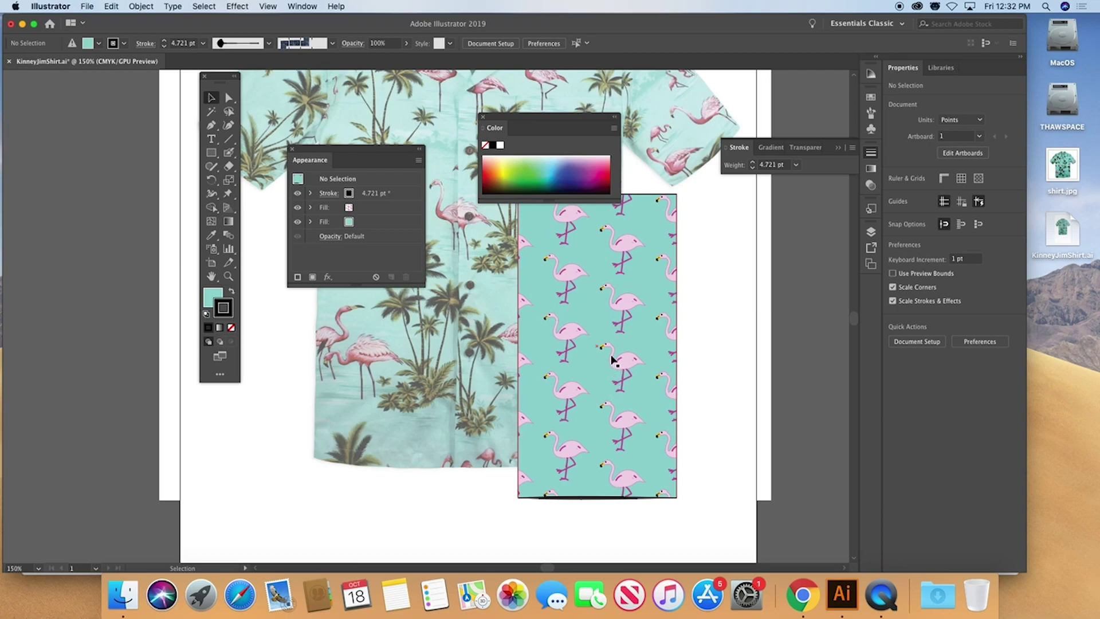
{"action": "left_click_drag", "start_coordinate": [601, 347], "coordinate": [383, 317]}
{"action": "left_click_drag", "start_coordinate": [373, 386], "coordinate": [478, 402]}
{"action": "left_click", "coordinate": [654, 426]}
{"action": "left_click", "coordinate": [499, 499]}
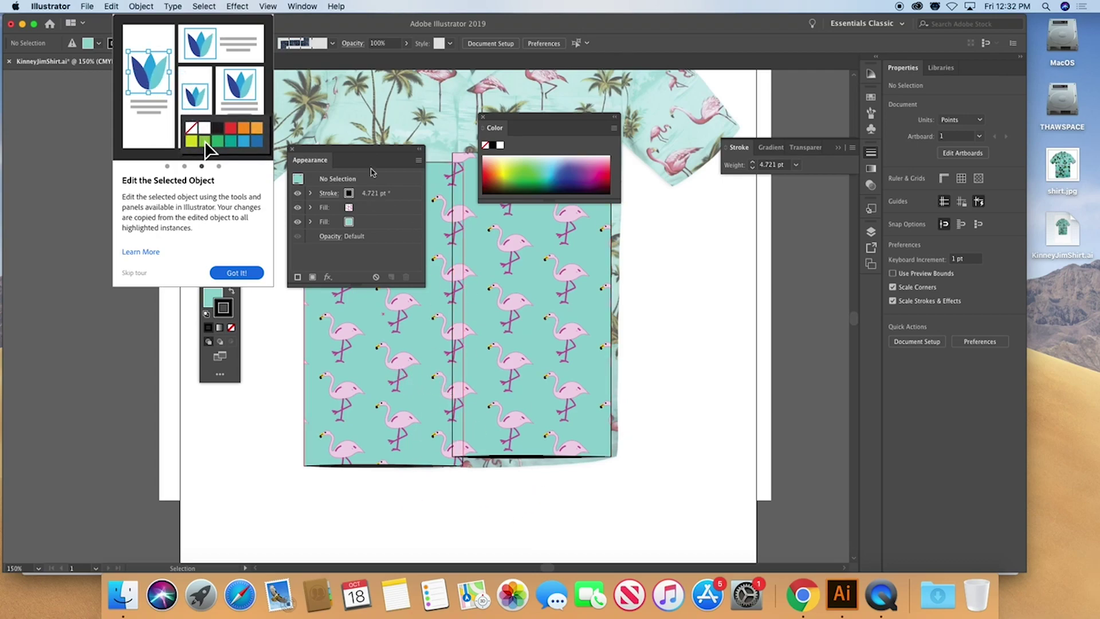
Dismiss the tour tip, move the Appearance panel aside, and nudge the right rectangle into alignment
{"action": "left_click", "coordinate": [236, 272]}
{"action": "left_click_drag", "start_coordinate": [343, 147], "coordinate": [296, 99]}
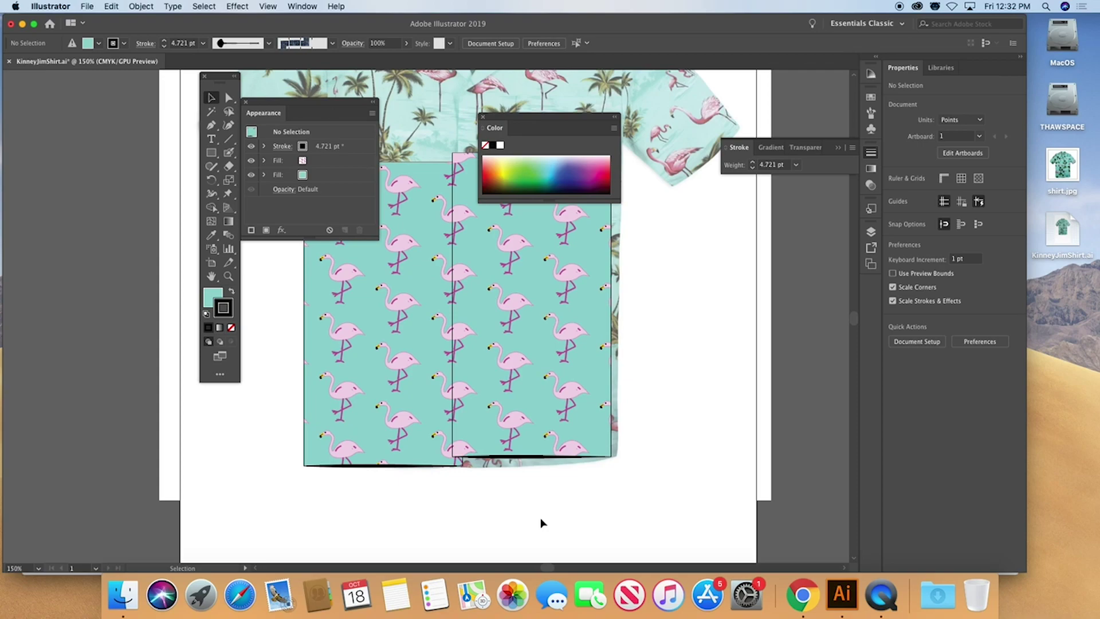
{"action": "left_click_drag", "start_coordinate": [515, 312], "coordinate": [483, 418]}
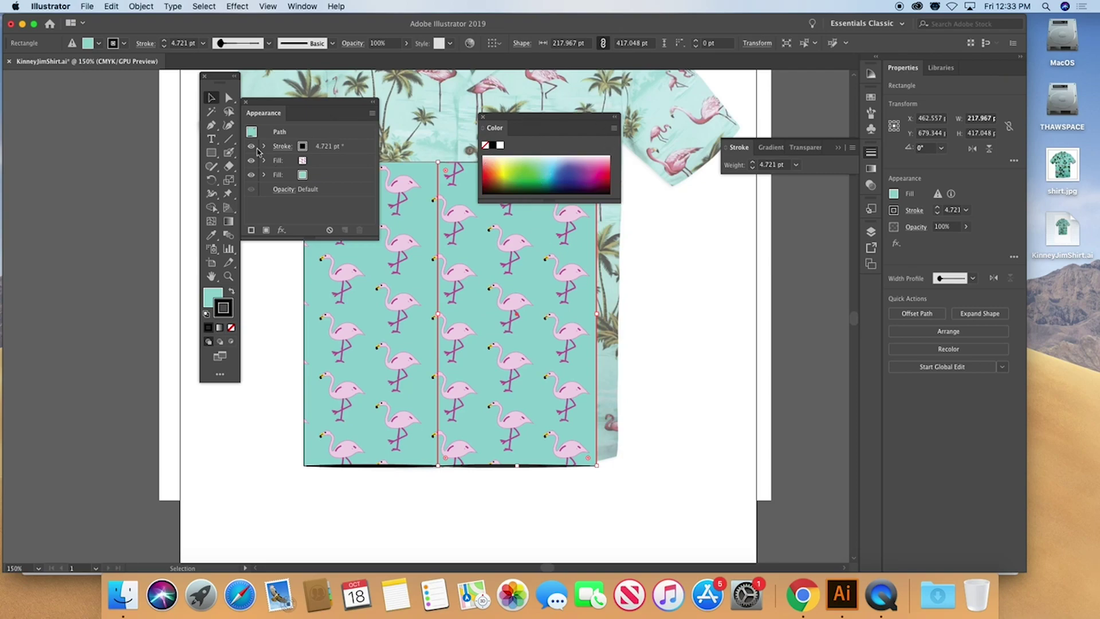
Delete the teal Fill from the right and left flamingo rectangles, then hide Layer 1's shirt photo
{"action": "left_click", "coordinate": [213, 95]}
{"action": "left_click", "coordinate": [328, 180]}
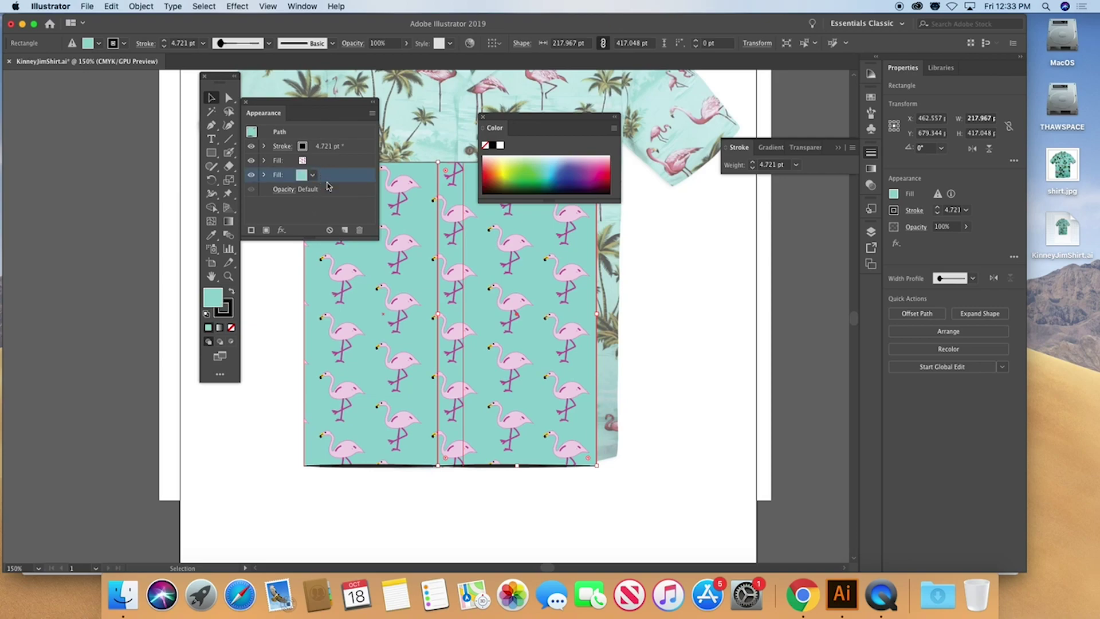
{"action": "left_click", "coordinate": [361, 232]}
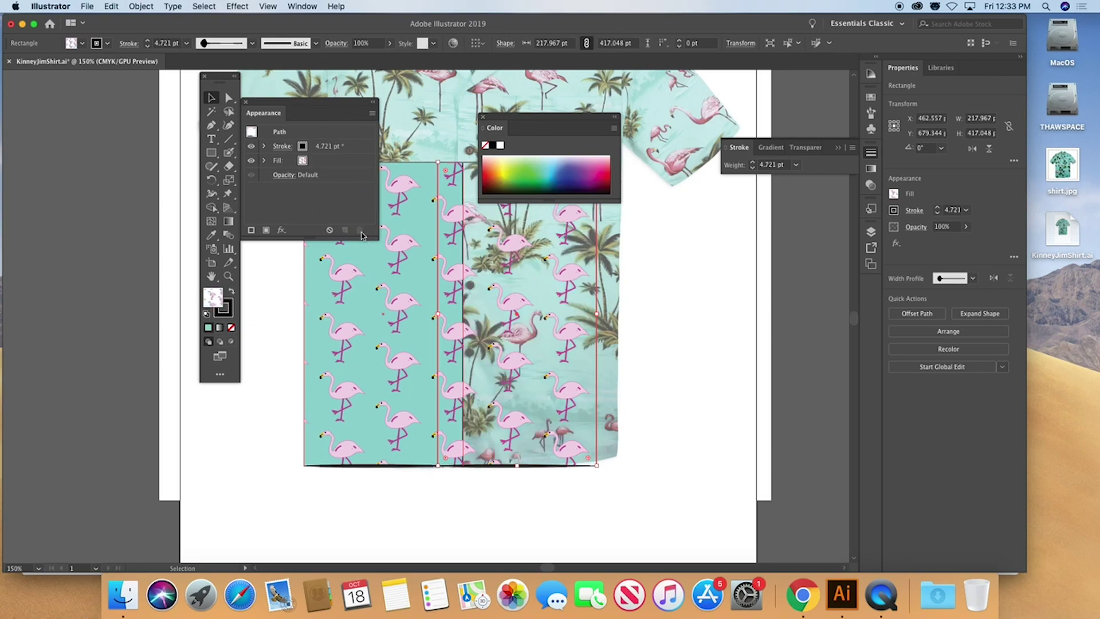
{"action": "left_click", "coordinate": [365, 282]}
{"action": "left_click", "coordinate": [324, 176]}
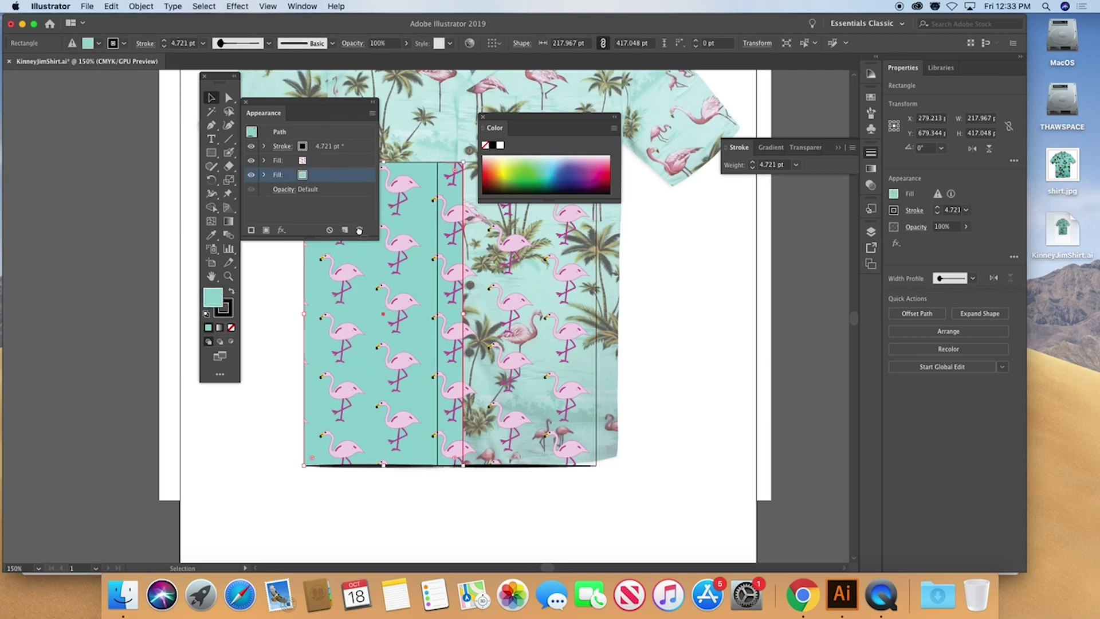
{"action": "left_click", "coordinate": [361, 231]}
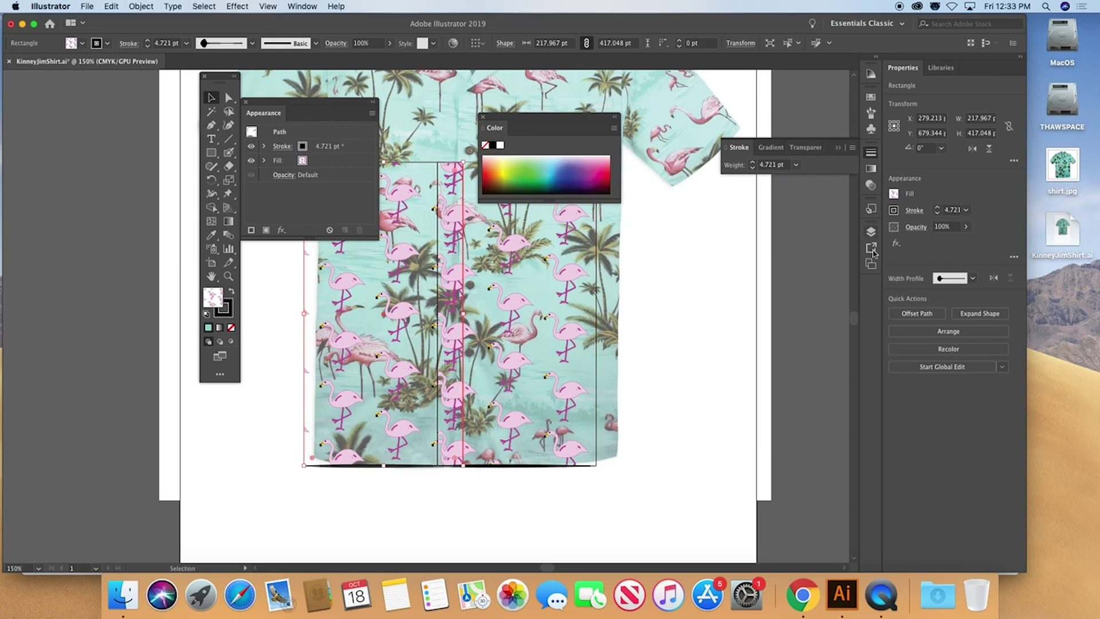
{"action": "left_click", "coordinate": [870, 231]}
{"action": "left_click", "coordinate": [729, 256]}
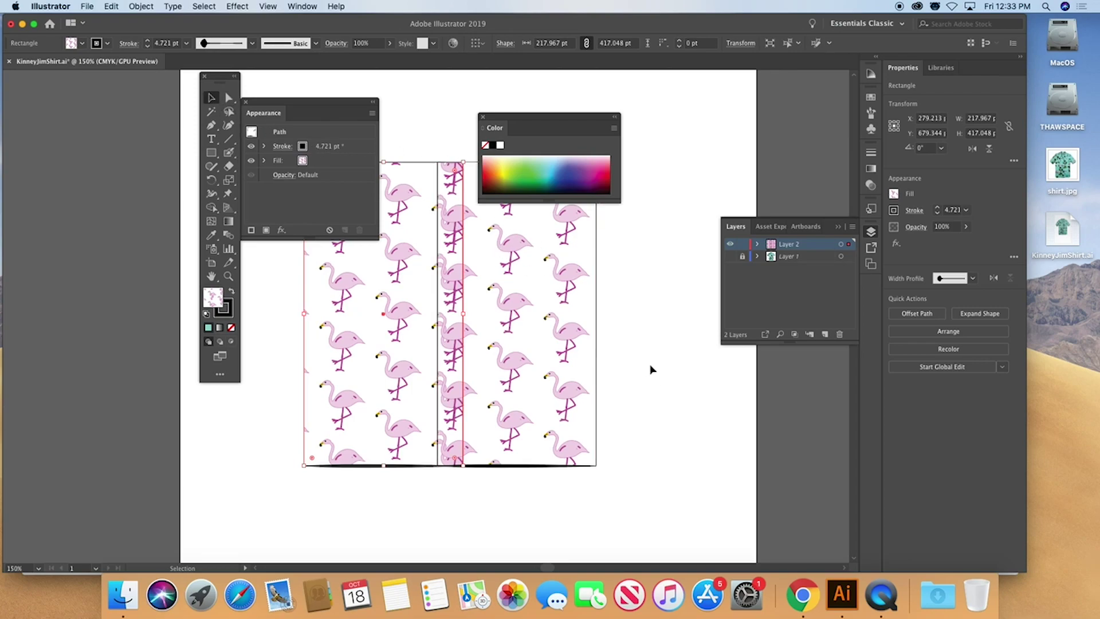
Shift the right flamingo rectangle and draw a new flamingo-filled rectangle near the shirt
{"action": "left_click_drag", "start_coordinate": [541, 315], "coordinate": [495, 366]}
{"action": "left_click_drag", "start_coordinate": [311, 105], "coordinate": [691, 211]}
{"action": "key", "text": "m"}
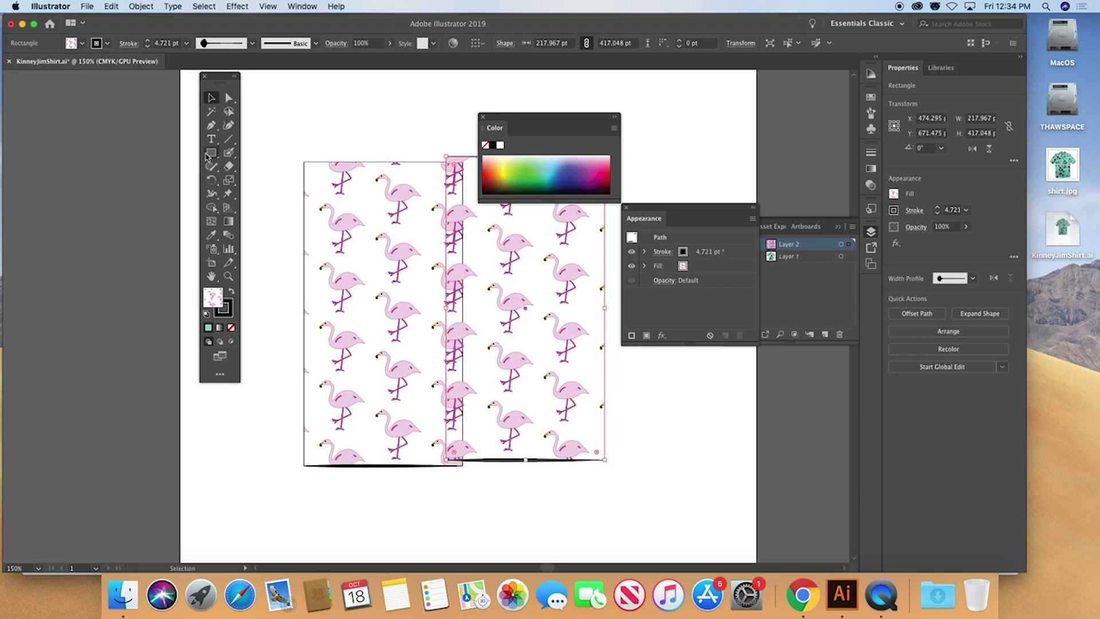
{"action": "mouse_move", "coordinate": [263, 156]}
{"action": "left_mouse_down"}
{"action": "mouse_move", "coordinate": [330, 189]}
{"action": "mouse_move", "coordinate": [398, 254]}
{"action": "left_mouse_up"}
{"action": "left_click_drag", "start_coordinate": [217, 78], "coordinate": [184, 94]}
{"action": "key", "text": "v"}
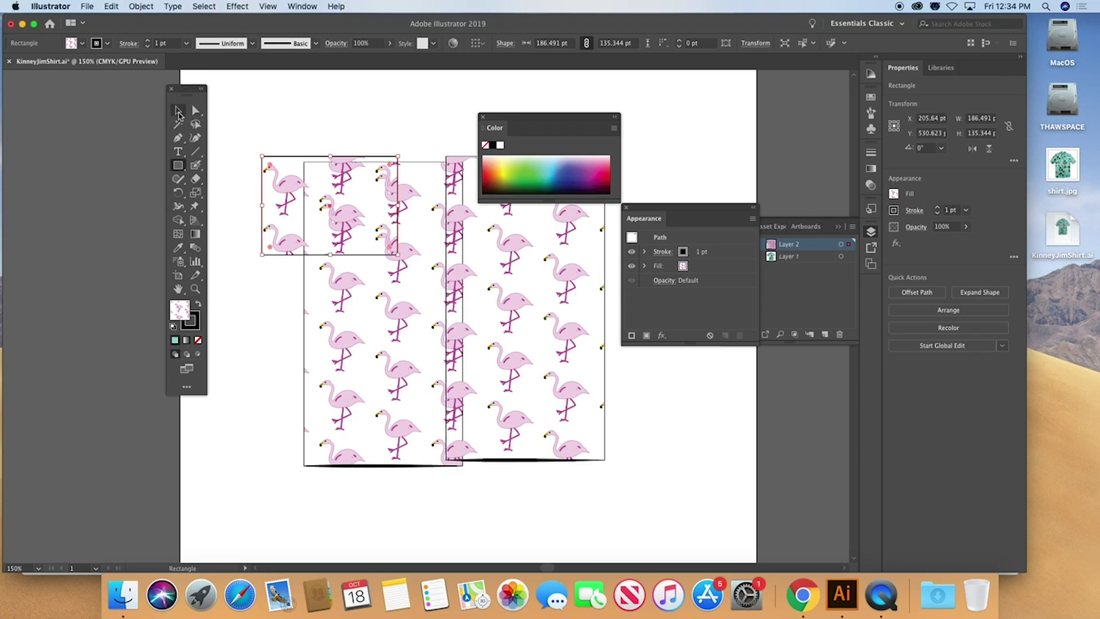
Move the new rectangle to the left shoulder and tilt it about 21.78° as a sleeve
{"action": "left_click_drag", "start_coordinate": [276, 177], "coordinate": [241, 188]}
{"action": "left_click_drag", "start_coordinate": [220, 272], "coordinate": [236, 312]}
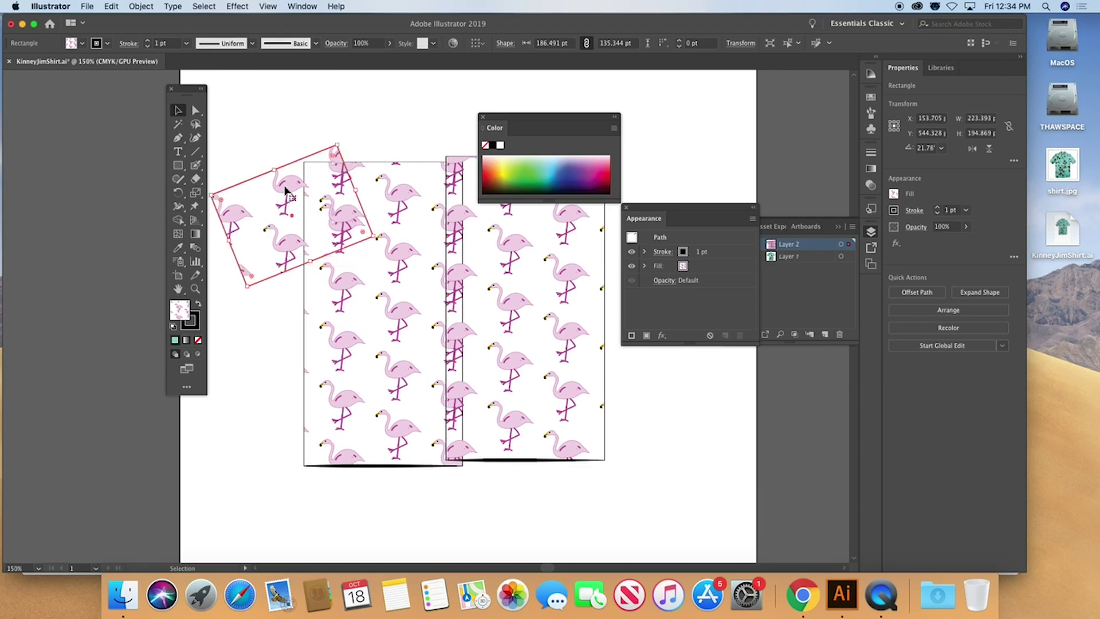
{"action": "left_click_drag", "start_coordinate": [286, 186], "coordinate": [255, 204]}
{"action": "left_click", "coordinate": [264, 308]}
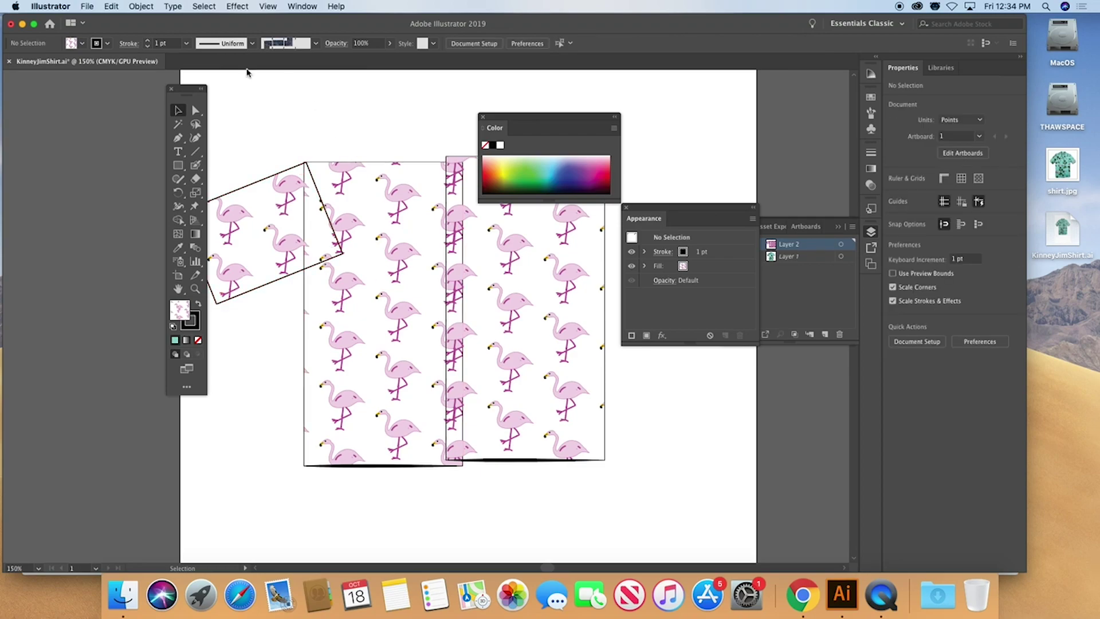
{"action": "left_click_drag", "start_coordinate": [190, 93], "coordinate": [113, 111]}
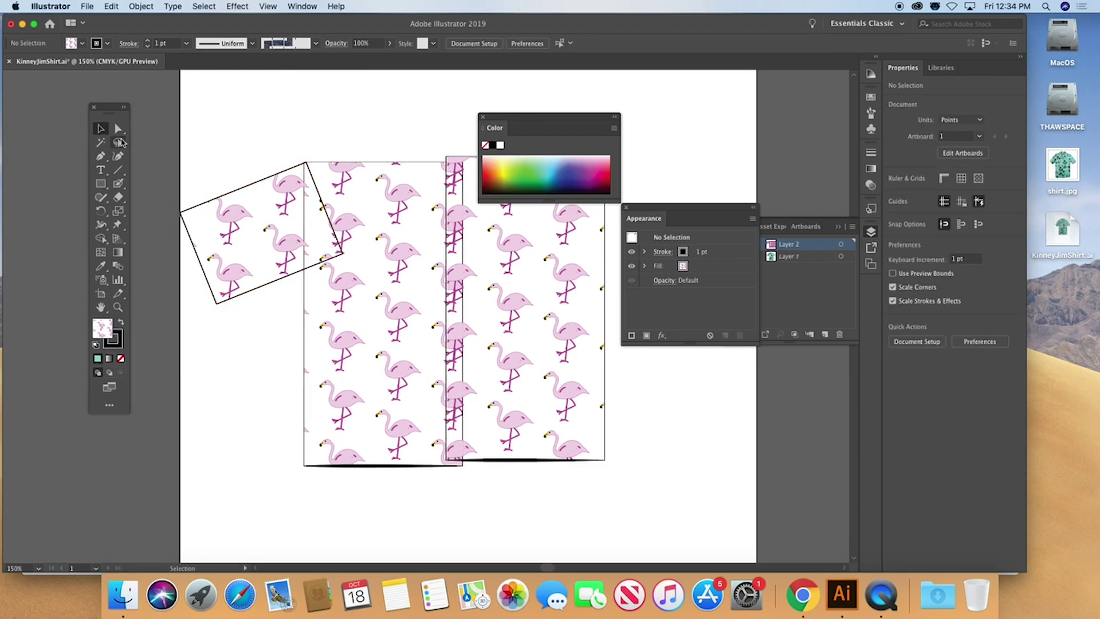
Reshape the sleeve by dragging one corner point with Direct Selection
{"action": "left_click", "coordinate": [118, 129]}
{"action": "left_click_drag", "start_coordinate": [342, 258], "coordinate": [304, 277]}
{"action": "left_click", "coordinate": [273, 325]}
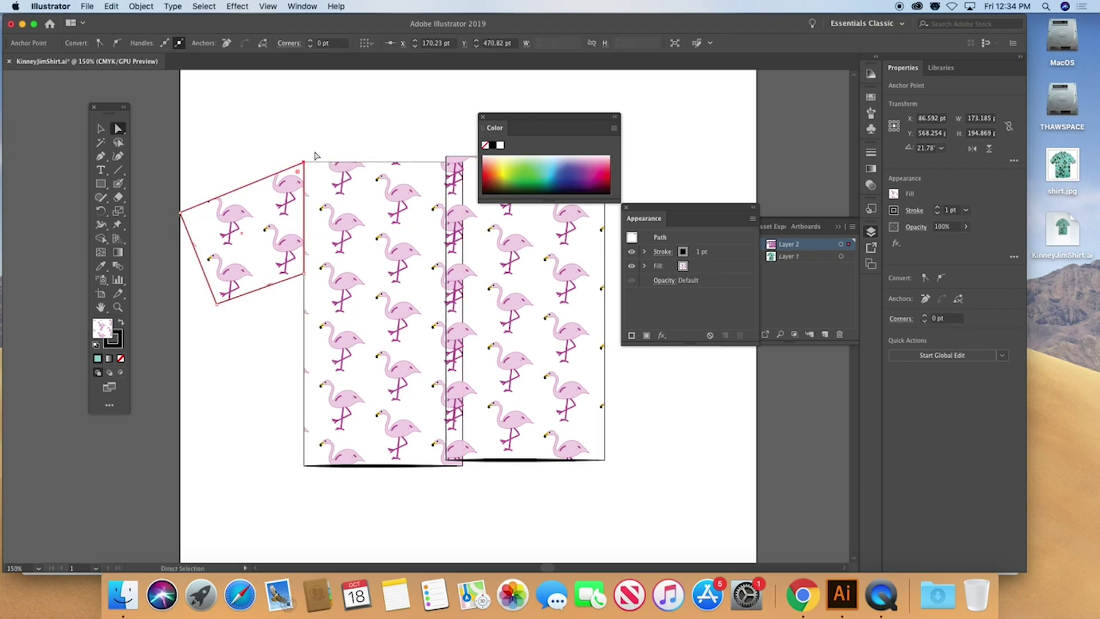
{"action": "left_click", "coordinate": [258, 226]}
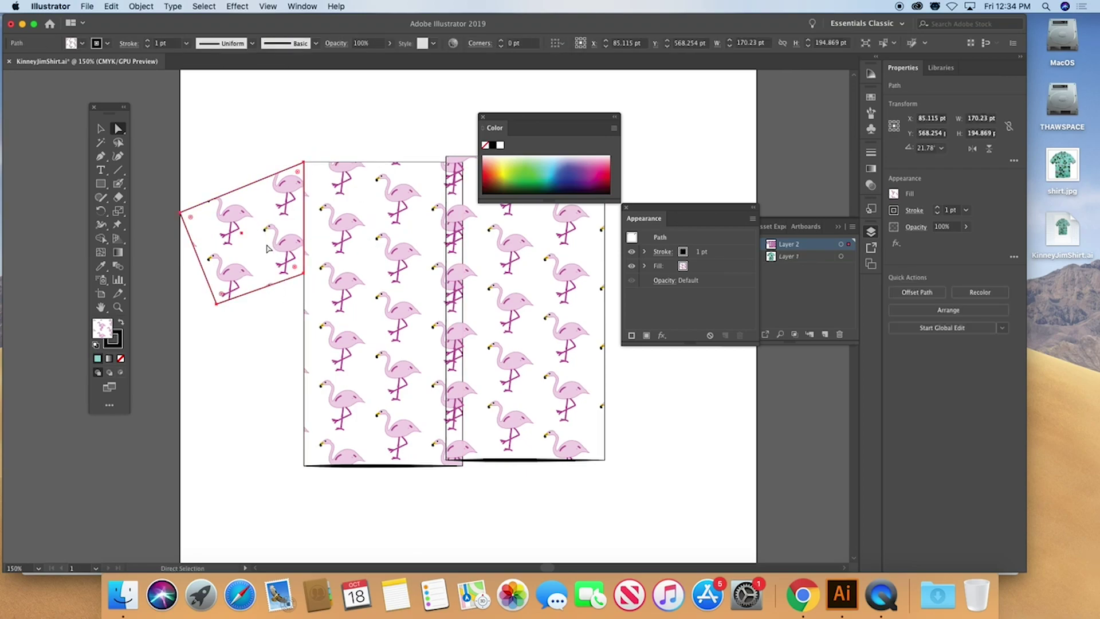
Rotate the flamingo pattern inside the sleeve and duplicate its fill in Appearance
{"action": "left_click", "coordinate": [101, 212]}
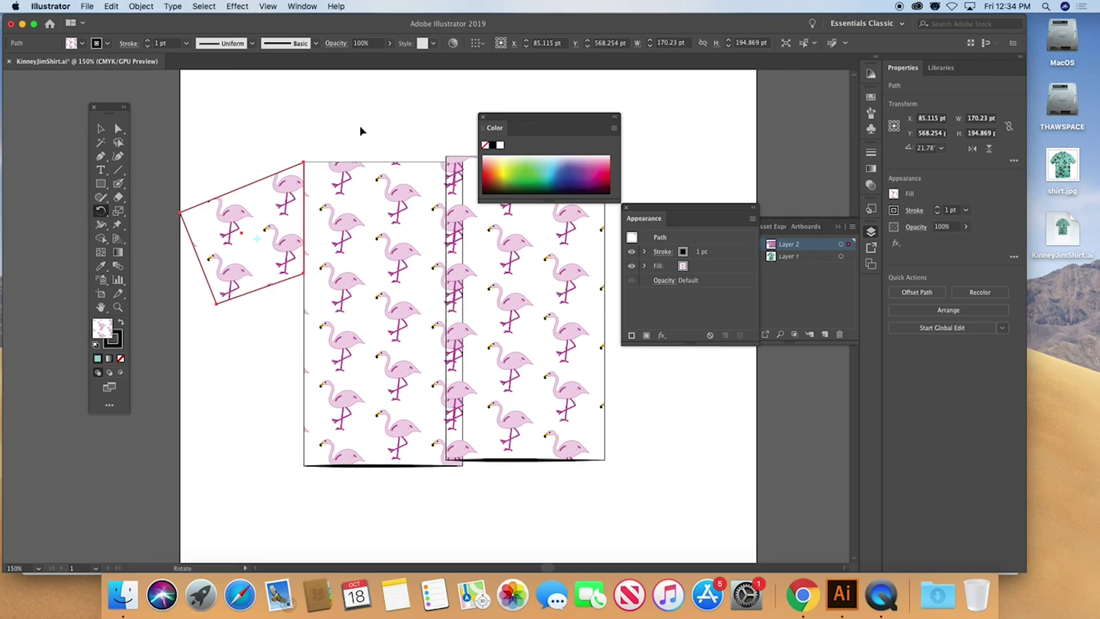
{"action": "left_click_drag", "start_coordinate": [360, 127], "coordinate": [283, 96]}
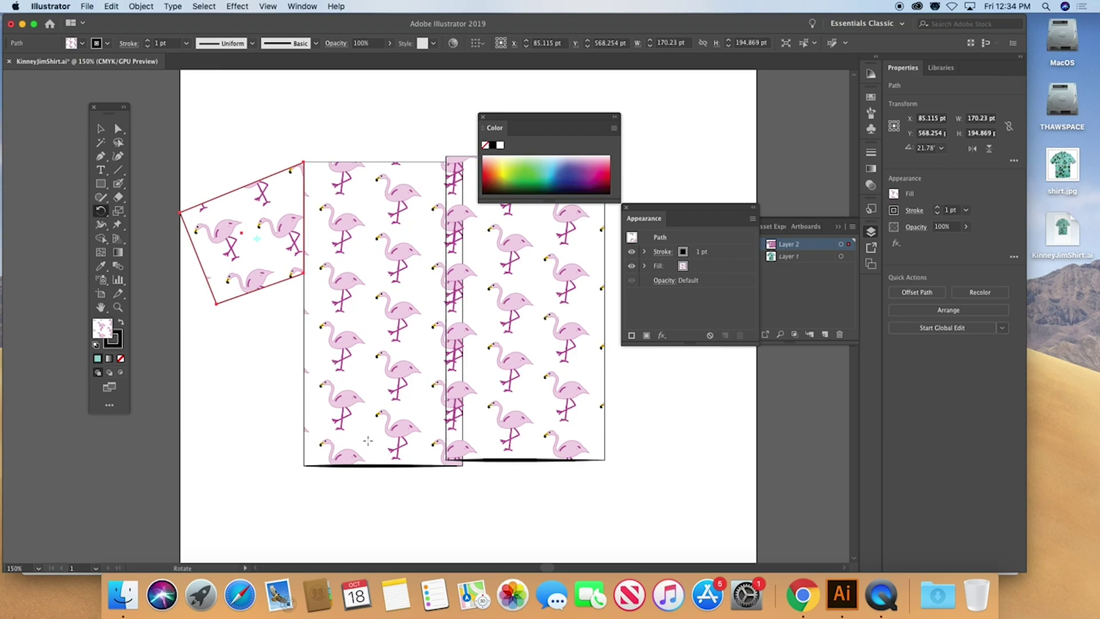
{"action": "left_click", "coordinate": [99, 129]}
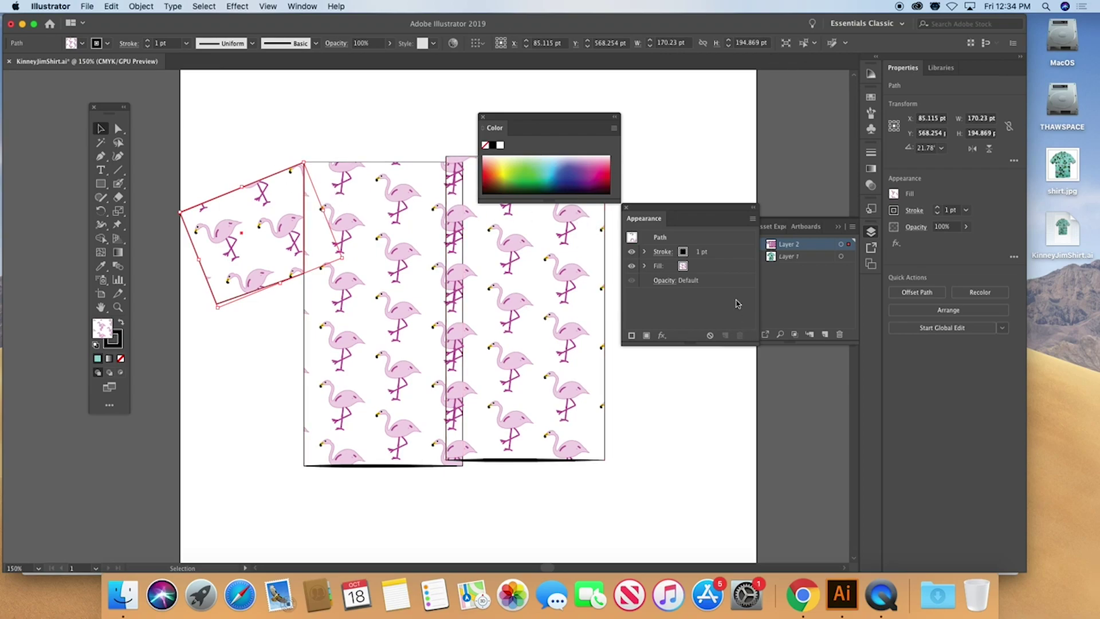
{"action": "left_click", "coordinate": [711, 271]}
{"action": "left_click", "coordinate": [724, 336]}
Make one sleeve fill teal and move it beneath the flamingo pattern fill
{"action": "left_click", "coordinate": [871, 97]}
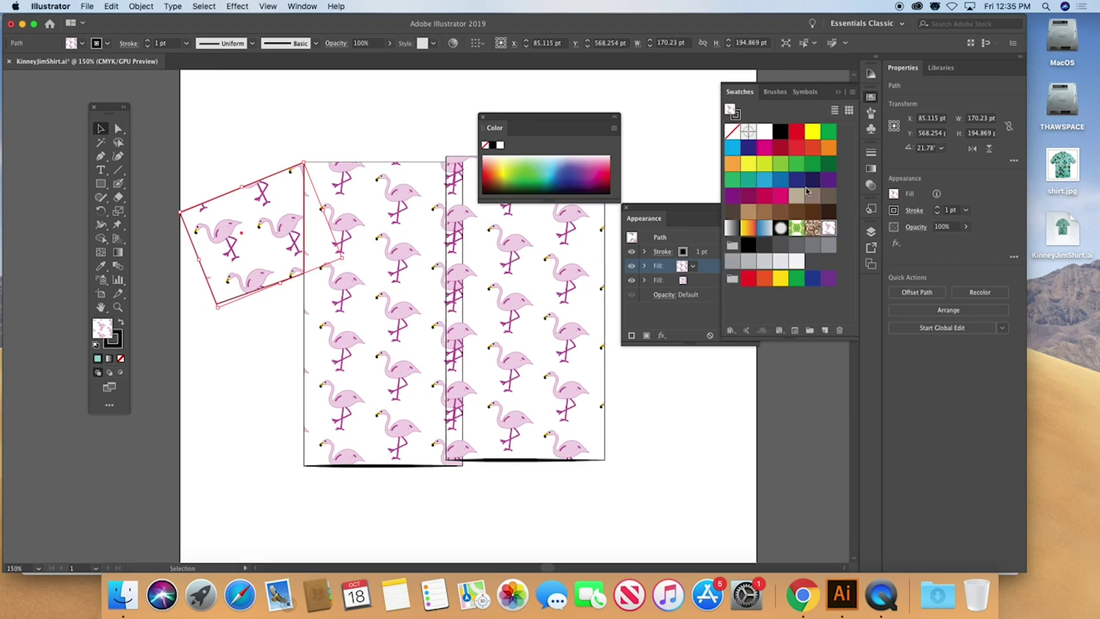
{"action": "left_click", "coordinate": [752, 182]}
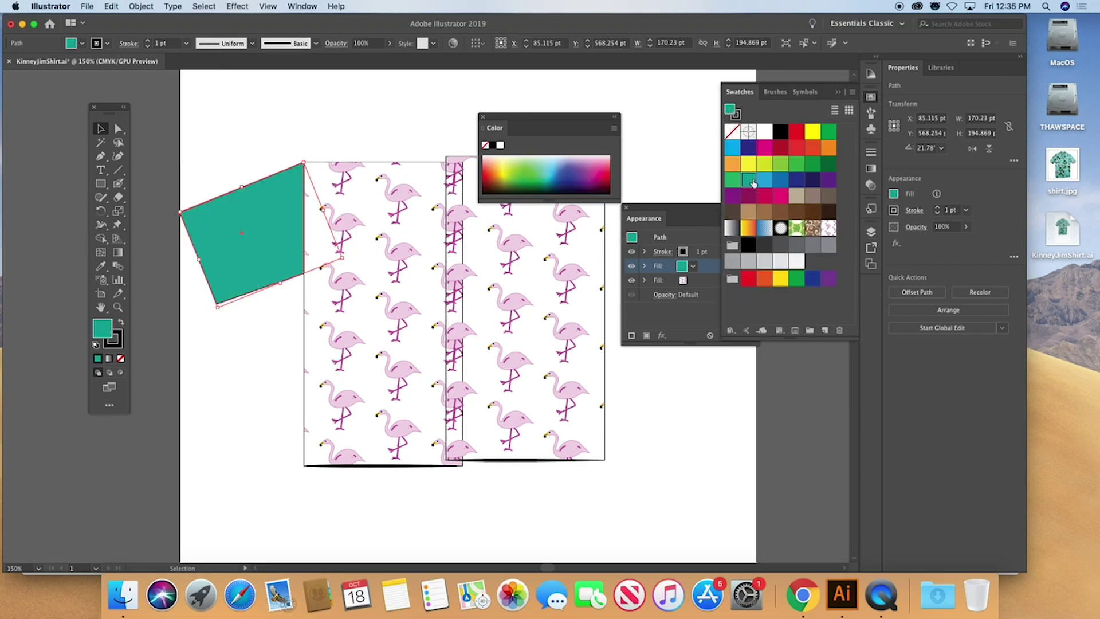
{"action": "left_click", "coordinate": [660, 329]}
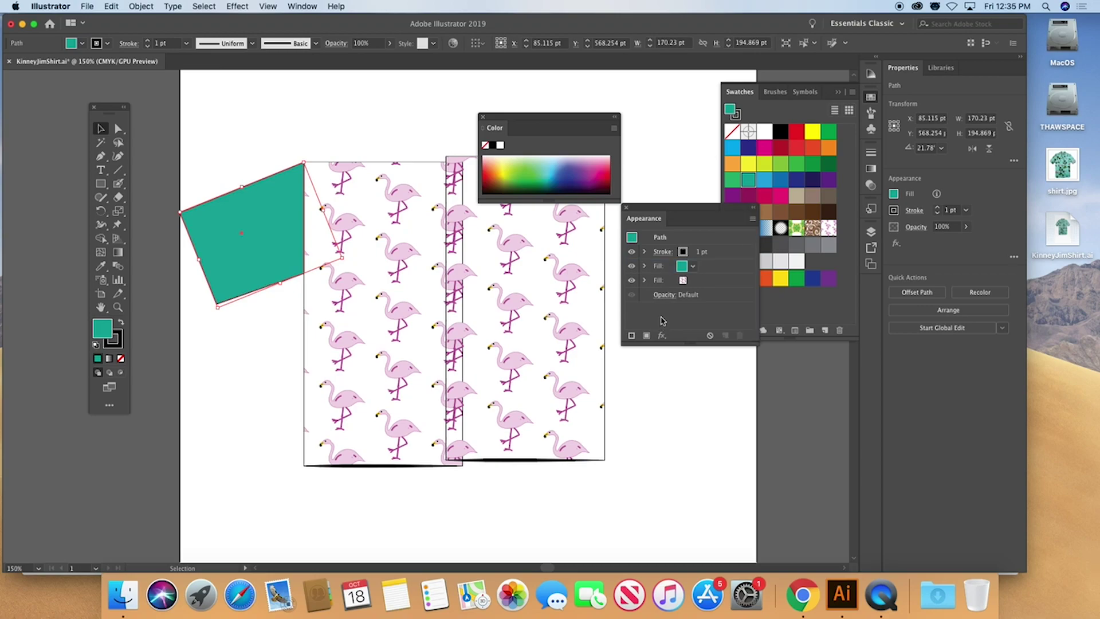
{"action": "left_click_drag", "start_coordinate": [718, 266], "coordinate": [707, 288]}
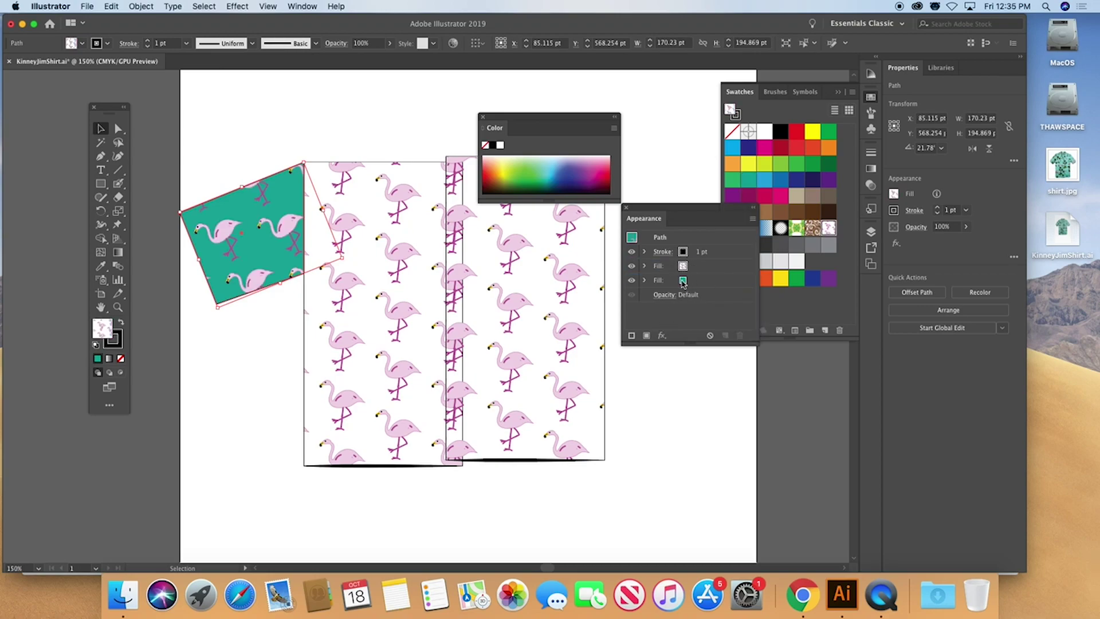
Duplicate the left panel's fill and set the lower copy to teal
{"action": "left_click", "coordinate": [408, 301]}
{"action": "left_click", "coordinate": [707, 268]}
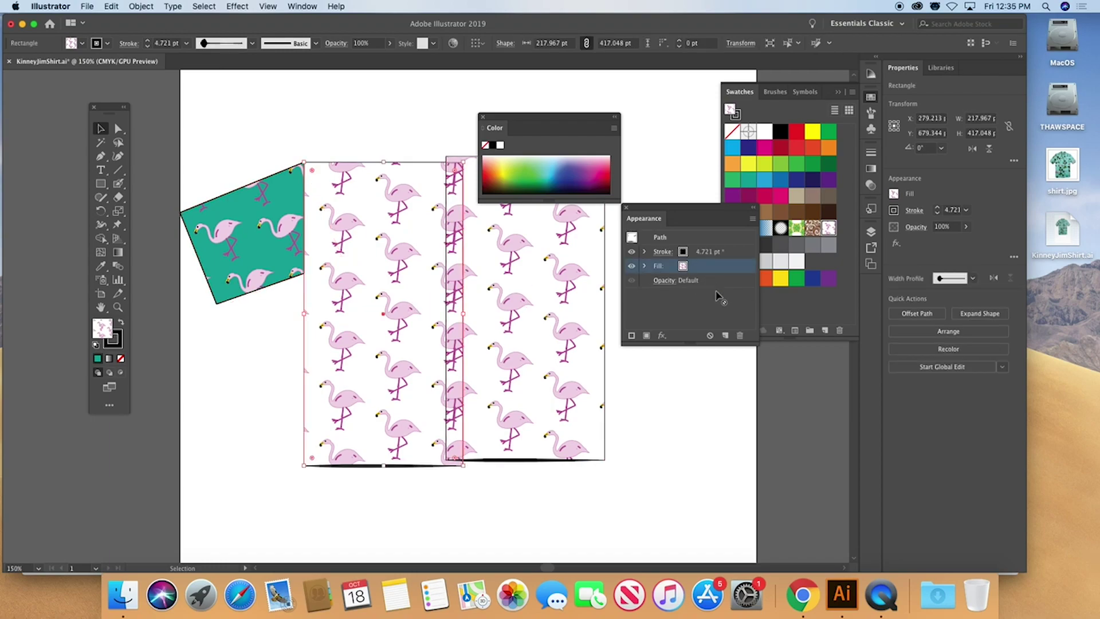
{"action": "left_click", "coordinate": [725, 336]}
{"action": "left_click", "coordinate": [697, 282]}
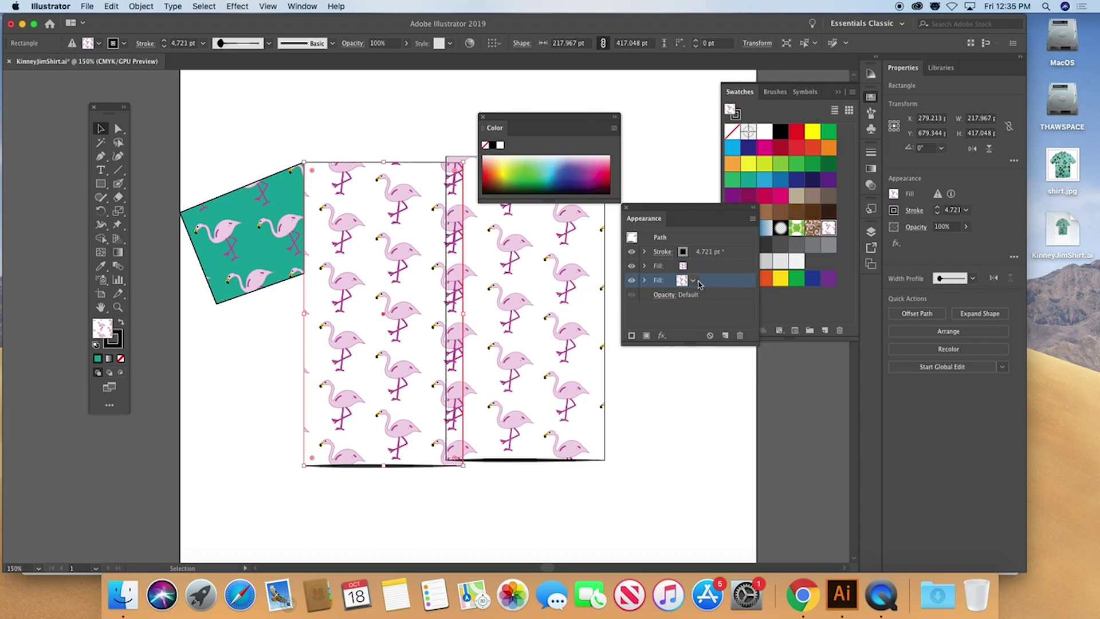
{"action": "left_click", "coordinate": [749, 183]}
Duplicate the right panel's fill and set the lower copy to teal
{"action": "left_click", "coordinate": [545, 352]}
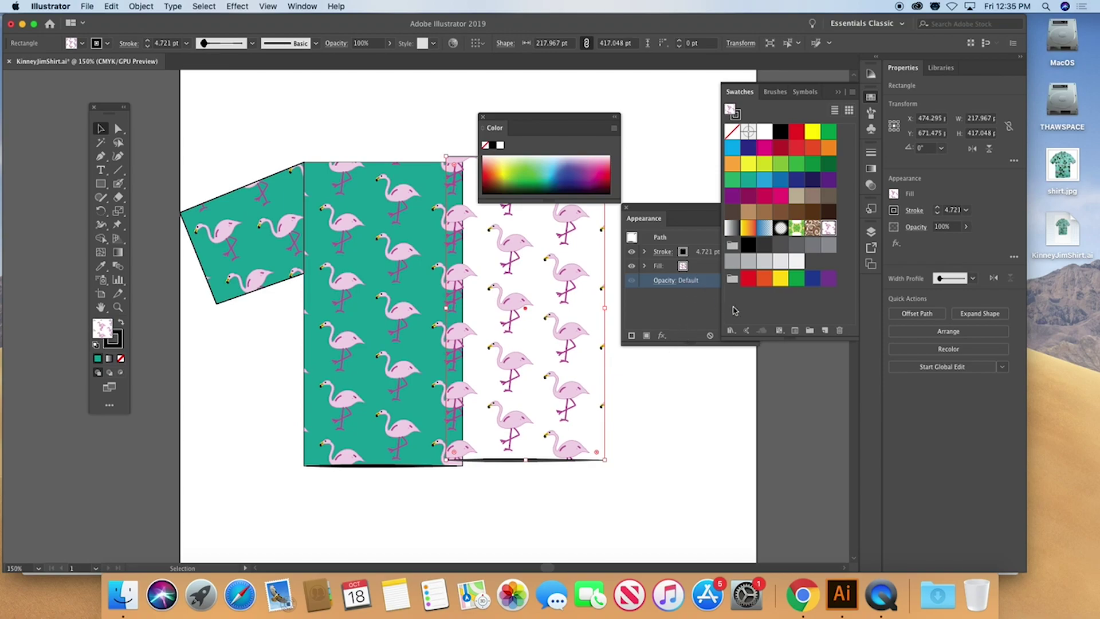
{"action": "left_click", "coordinate": [668, 309]}
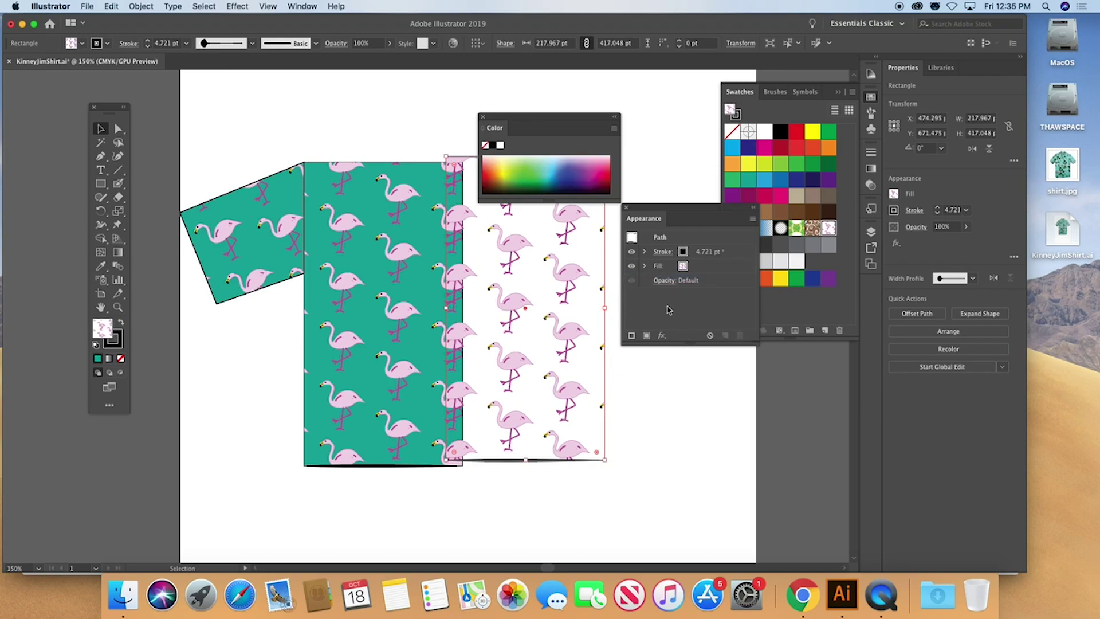
{"action": "left_click", "coordinate": [697, 270]}
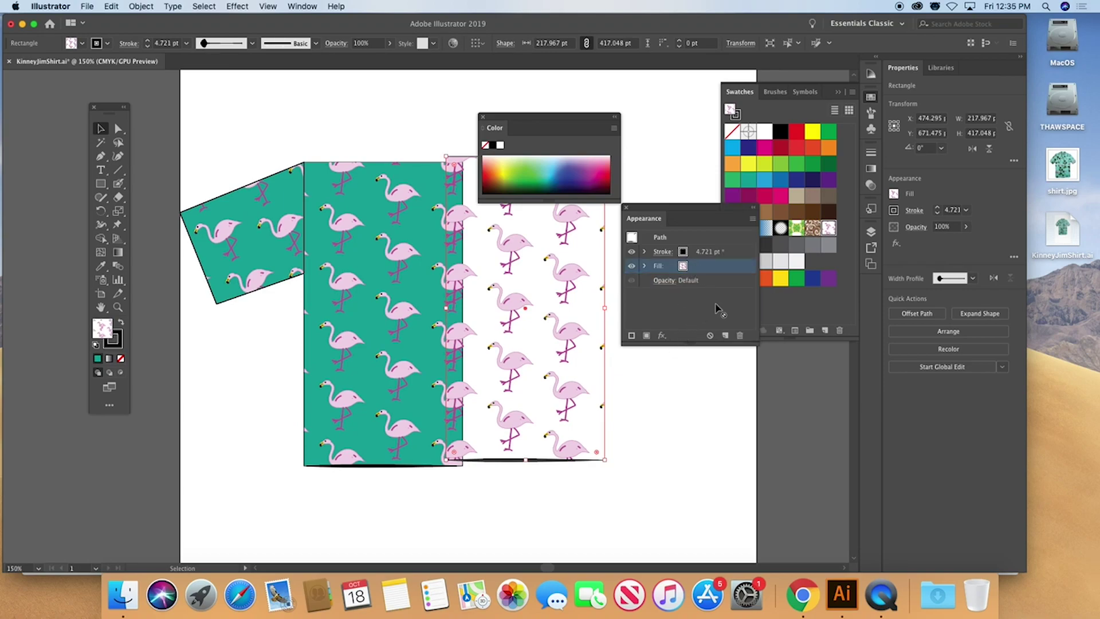
{"action": "left_click", "coordinate": [725, 335]}
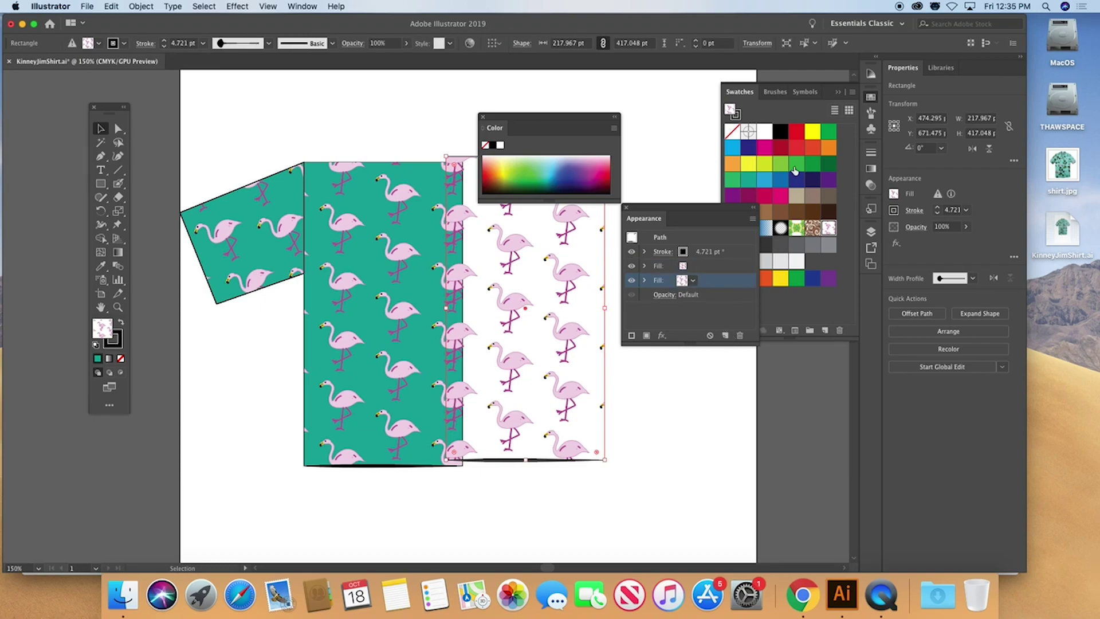
{"action": "left_click", "coordinate": [748, 182]}
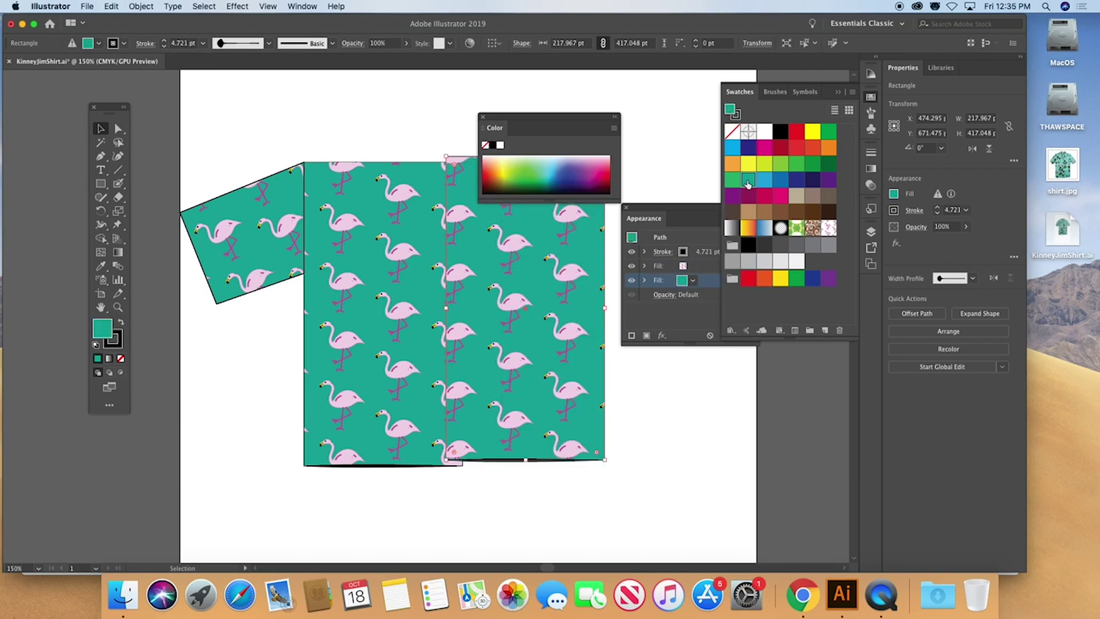
{"action": "left_click", "coordinate": [657, 455]}
Slide the right shirt panel left until it overlaps the left panel
{"action": "mouse_move", "coordinate": [514, 281]}
{"action": "left_mouse_down"}
{"action": "mouse_move", "coordinate": [500, 292]}
{"action": "mouse_move", "coordinate": [500, 281]}
{"action": "left_mouse_up"}
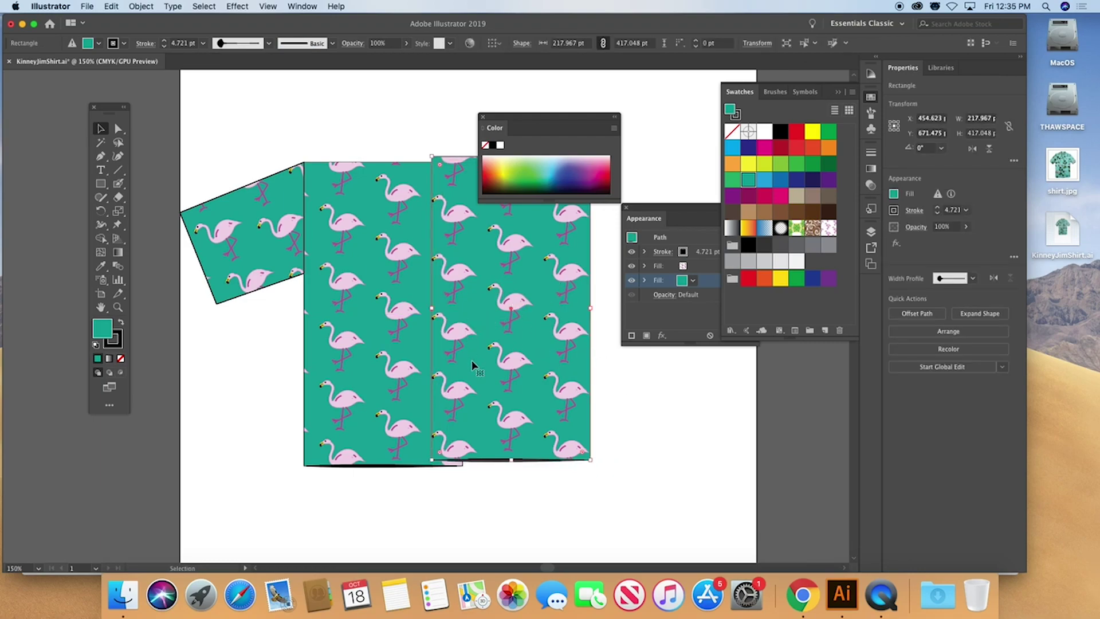
{"action": "left_click_drag", "start_coordinate": [479, 347], "coordinate": [453, 352]}
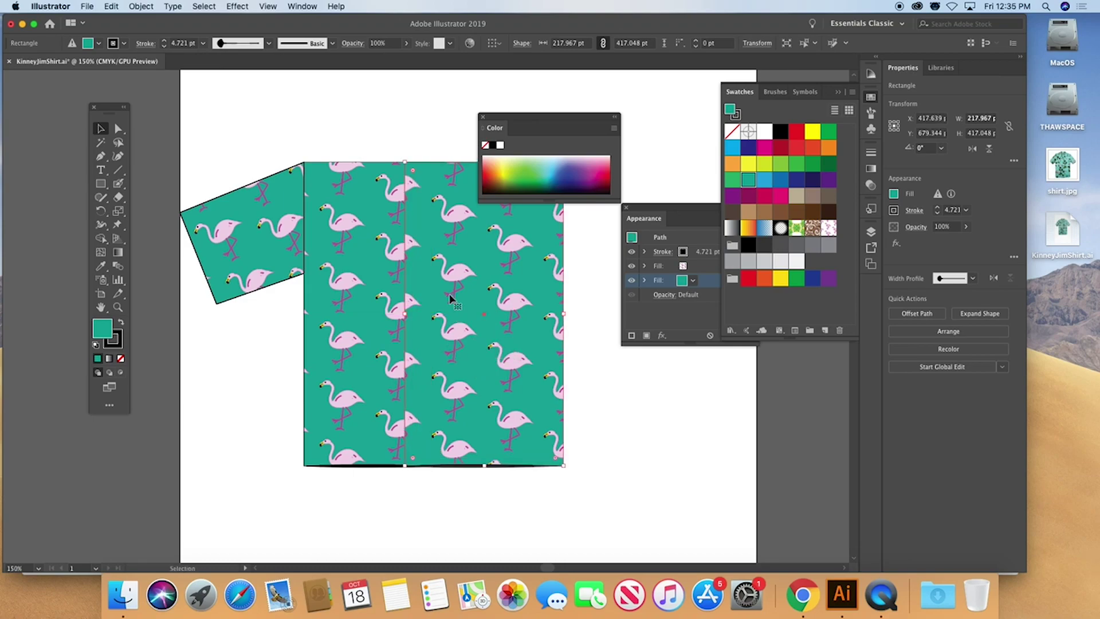
{"action": "left_click", "coordinate": [580, 334]}
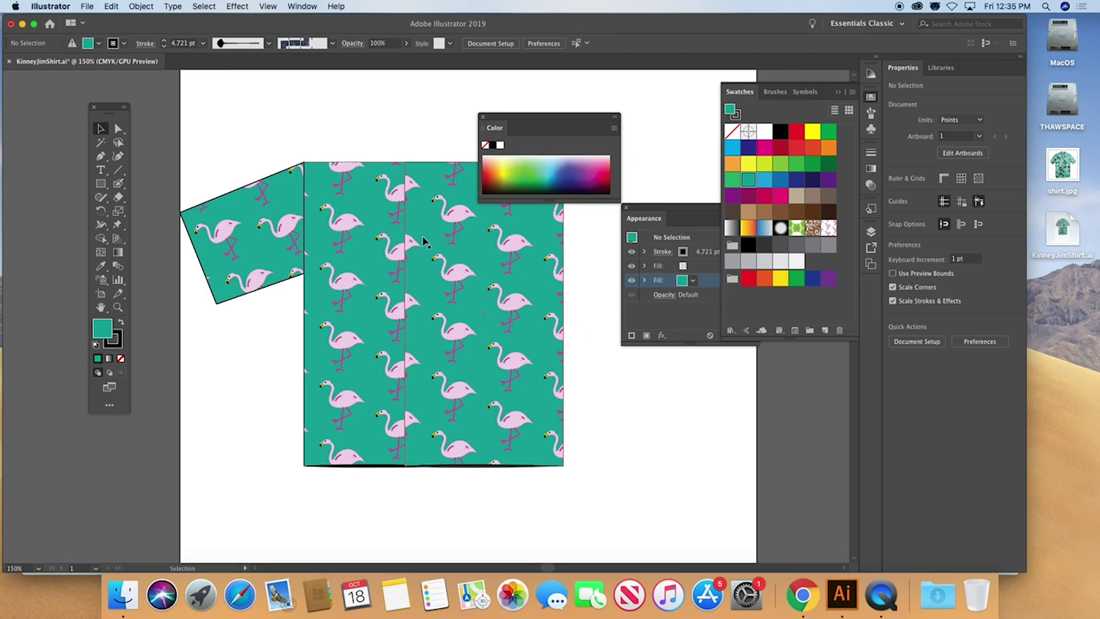
Try deleting a top-edge anchor on the right panel with the Pen, then undo it
{"action": "left_click", "coordinate": [427, 241]}
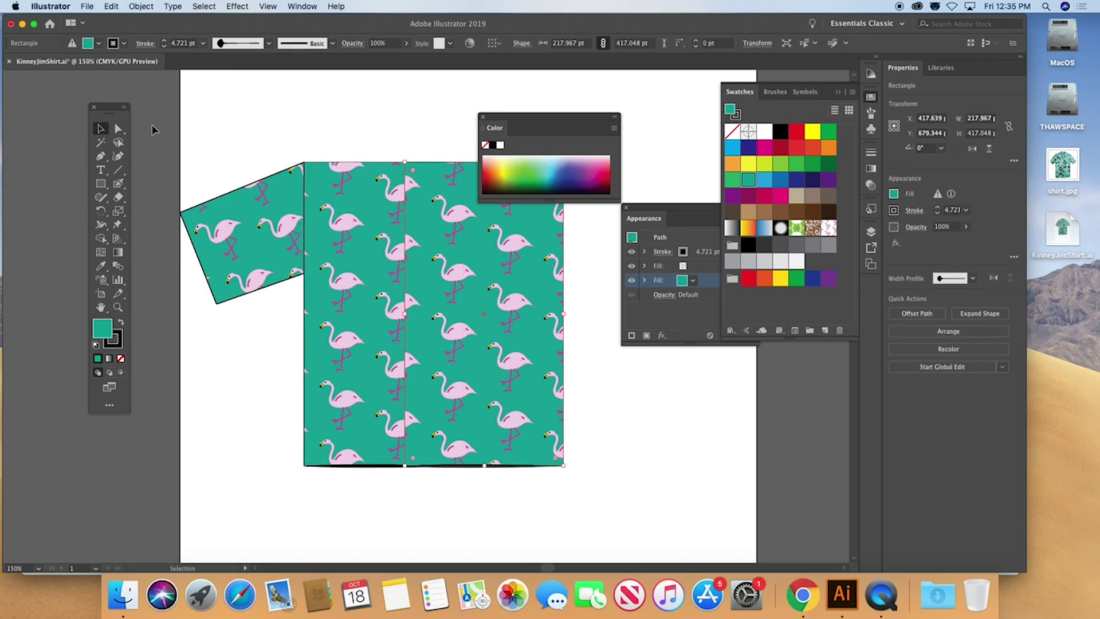
{"action": "left_click", "coordinate": [101, 157]}
{"action": "left_click", "coordinate": [405, 163]}
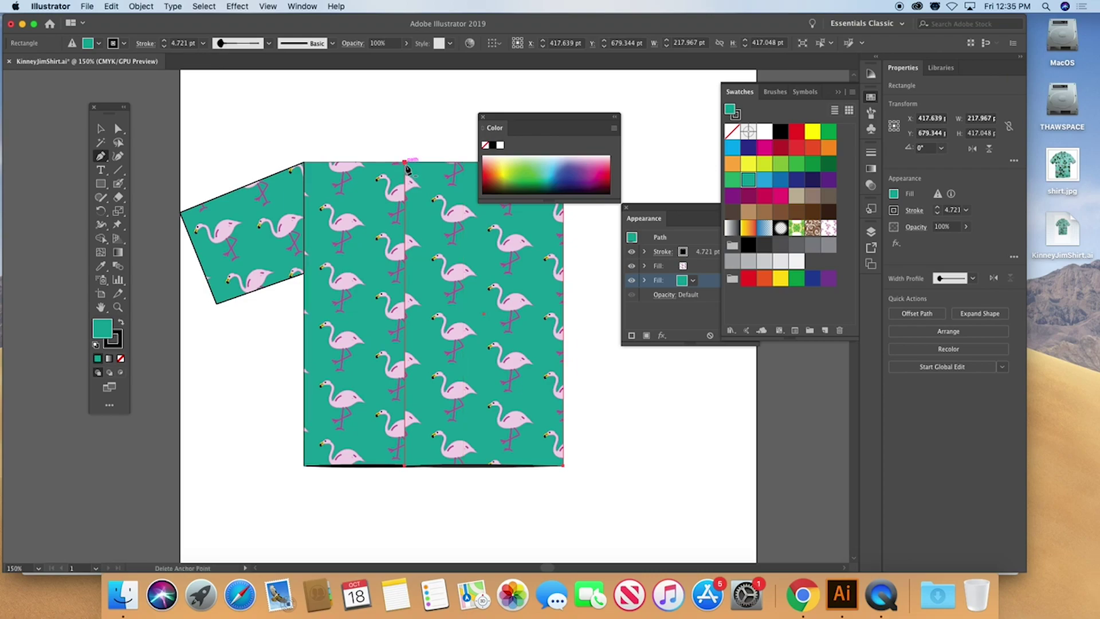
{"action": "left_click", "coordinate": [405, 164]}
{"action": "key", "text": "super+z"}
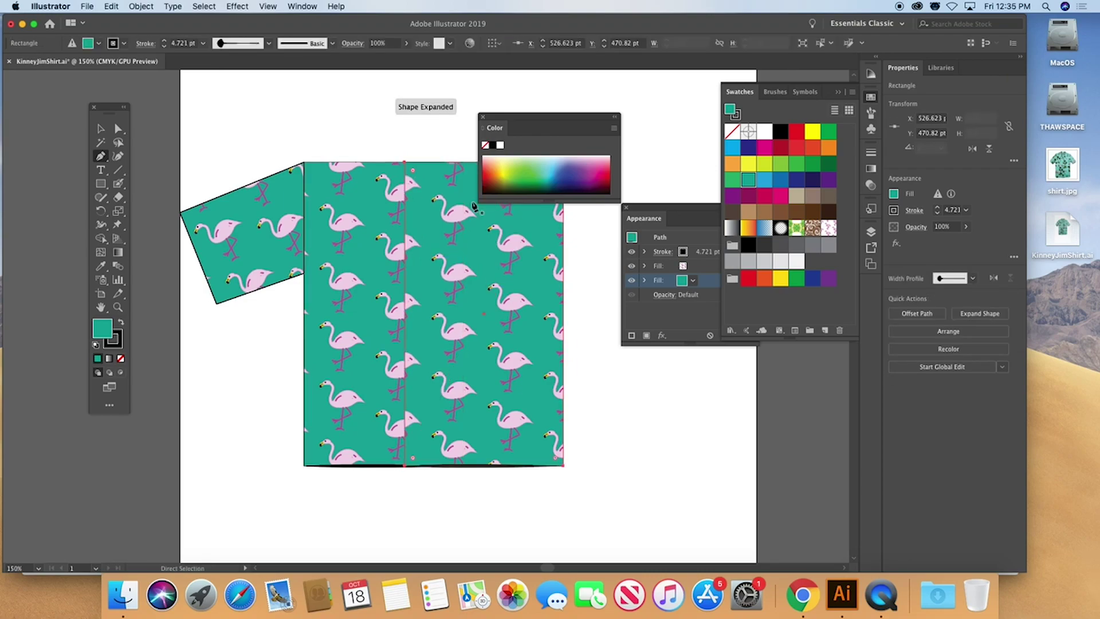
{"action": "left_click", "coordinate": [100, 129]}
{"action": "left_click_drag", "start_coordinate": [197, 124], "coordinate": [592, 508]}
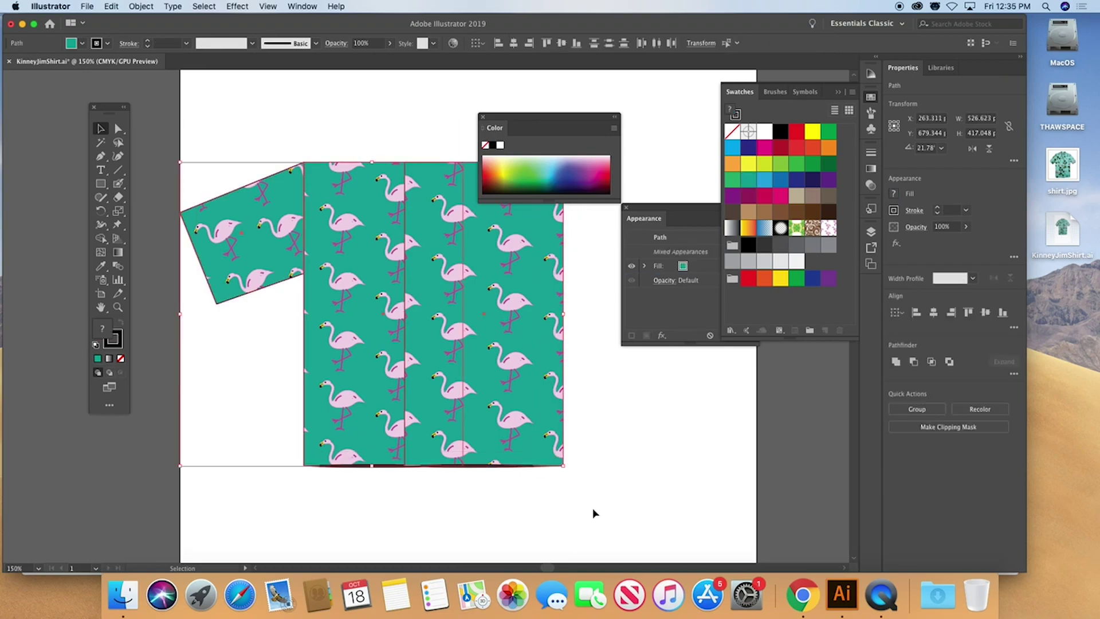
{"action": "left_click", "coordinate": [633, 512]}
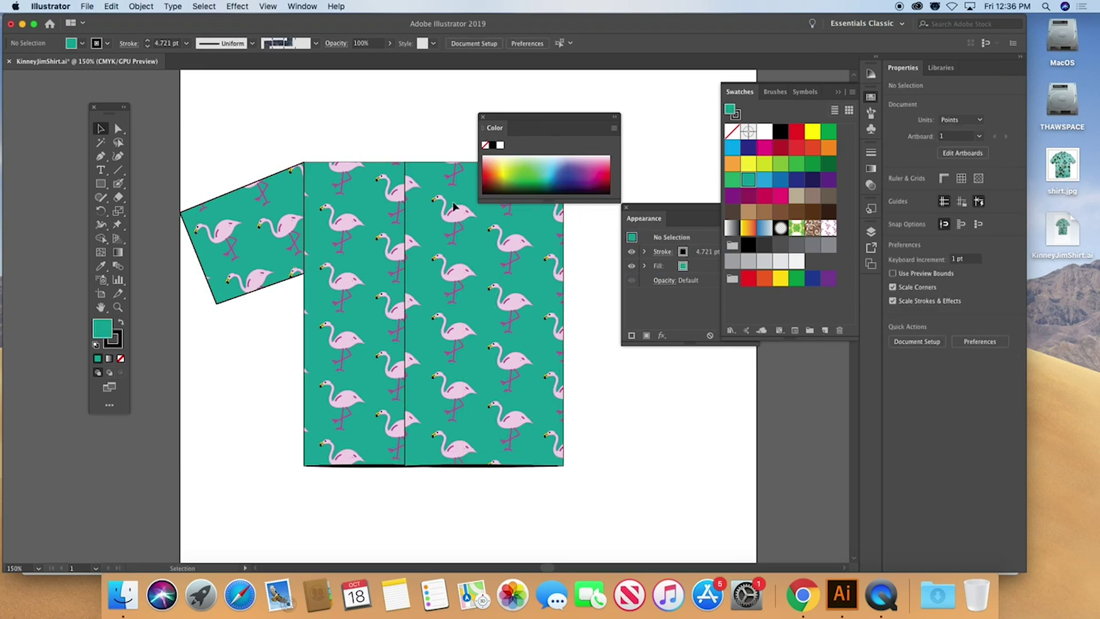
{"action": "key", "text": "p"}
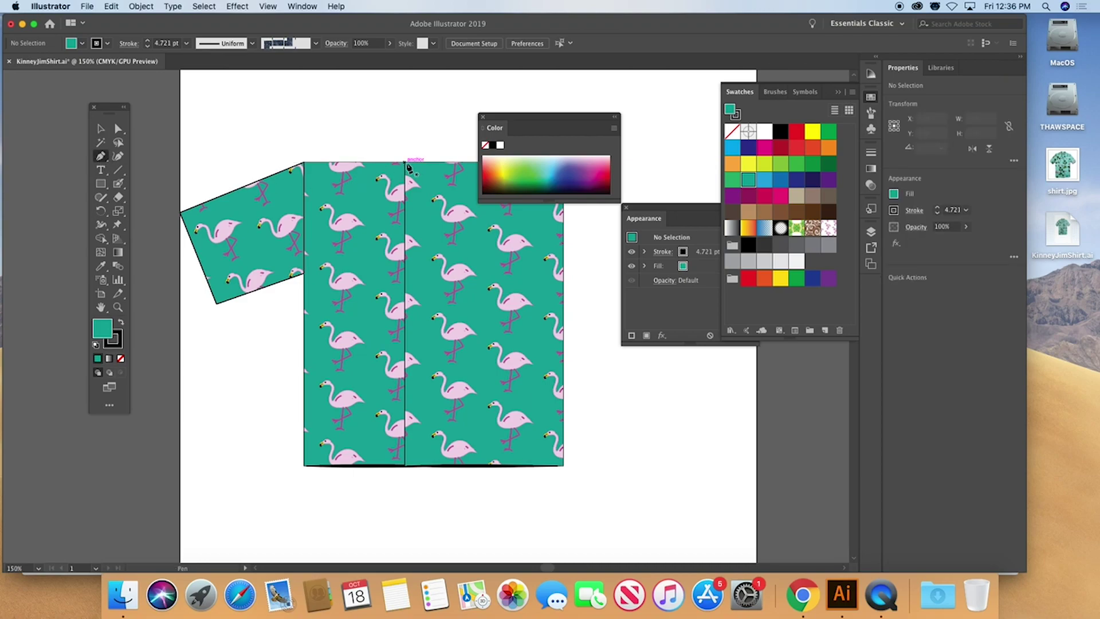
Draw a closed Pen triangle from the shirt's top edge to both hem corners of the right panel
{"action": "left_click", "coordinate": [404, 164]}
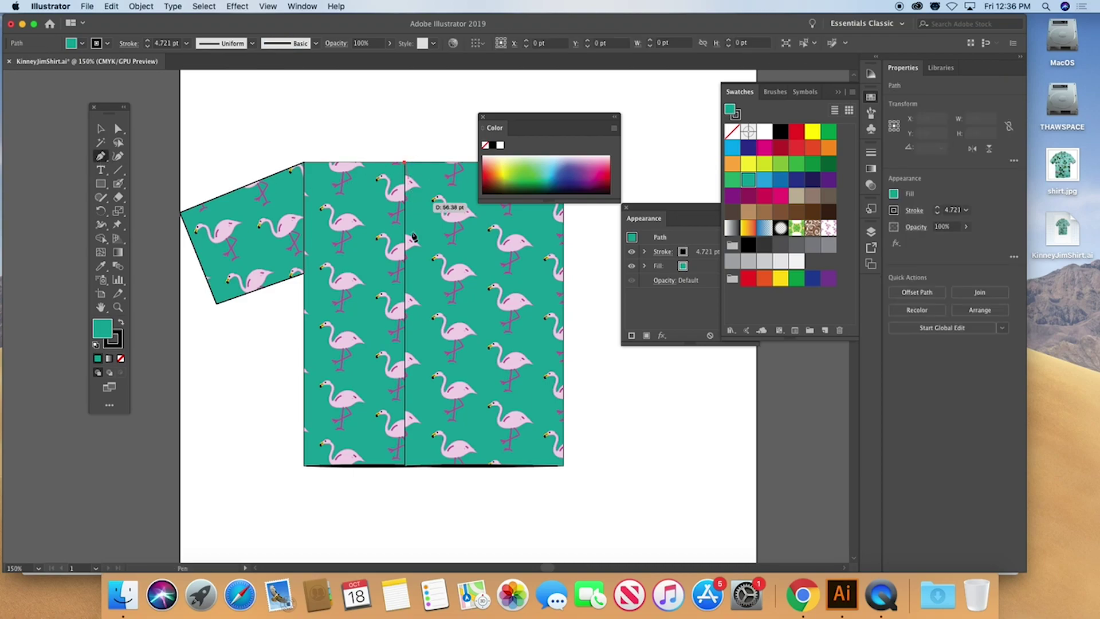
{"action": "left_click", "coordinate": [400, 466]}
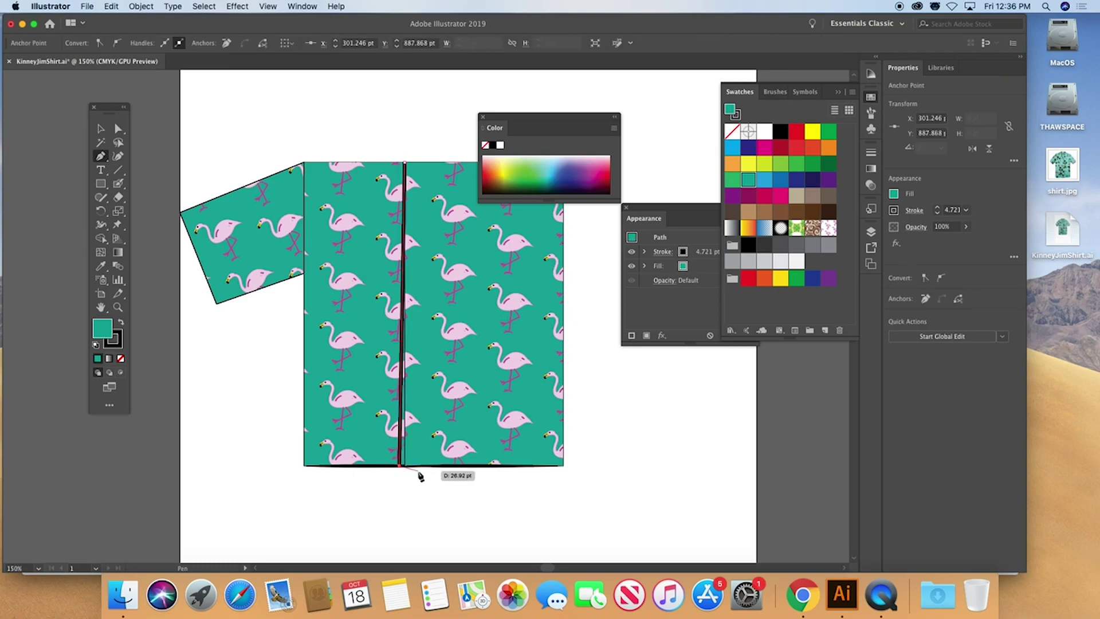
{"action": "left_click", "coordinate": [552, 466]}
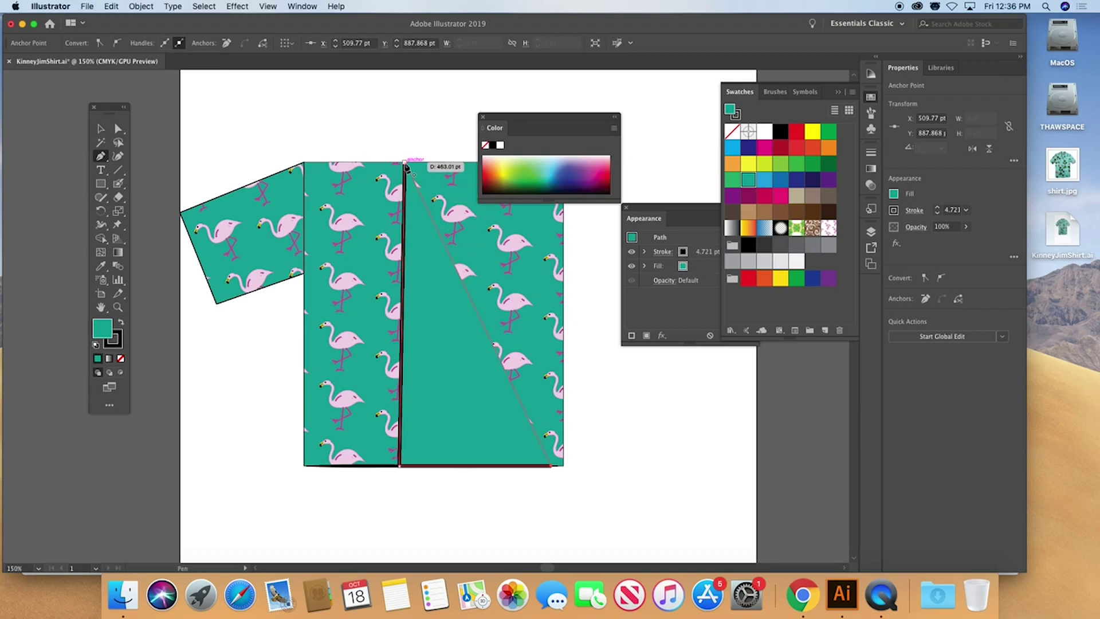
{"action": "left_click", "coordinate": [405, 163]}
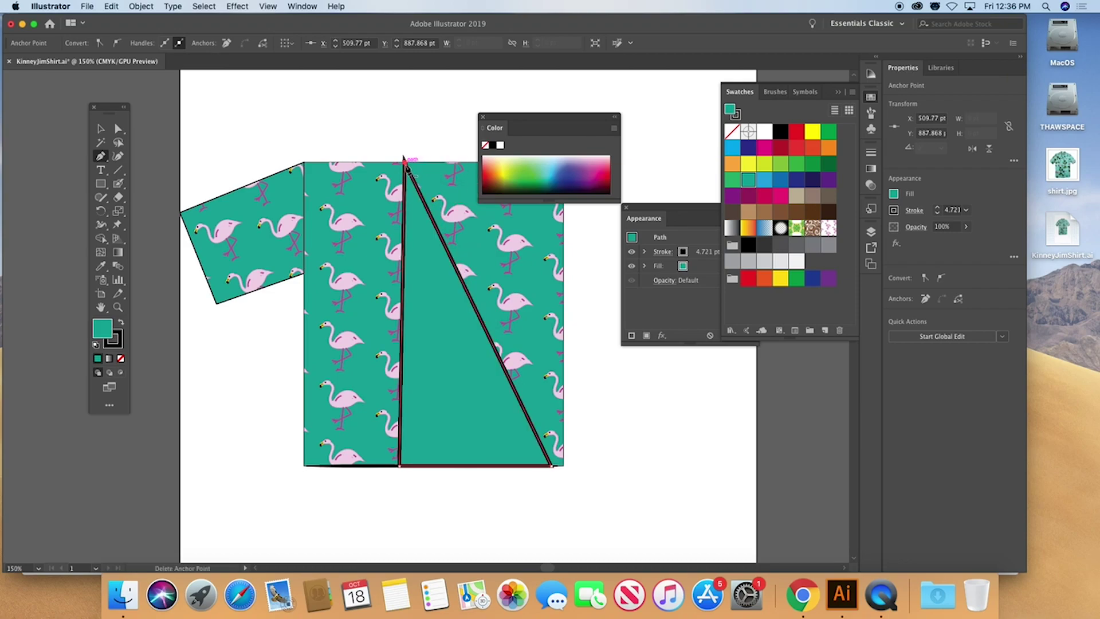
Give the triangle a solid black fill and no stroke
{"action": "left_click", "coordinate": [121, 323]}
{"action": "left_click", "coordinate": [116, 344]}
{"action": "left_click", "coordinate": [120, 358]}
{"action": "left_click", "coordinate": [96, 331]}
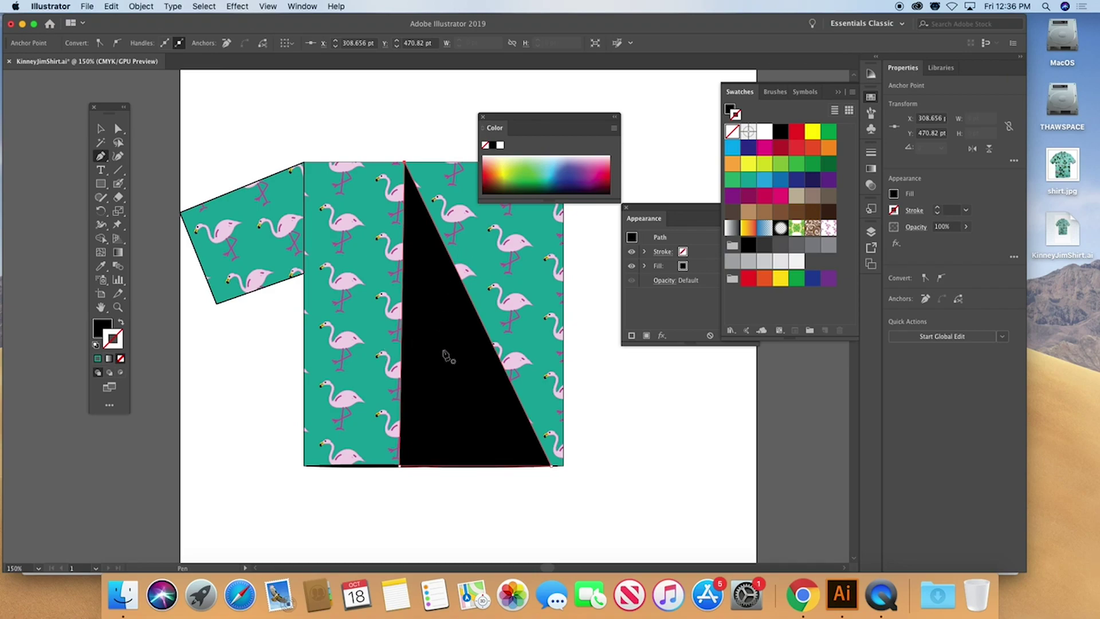
{"action": "left_click", "coordinate": [915, 228]}
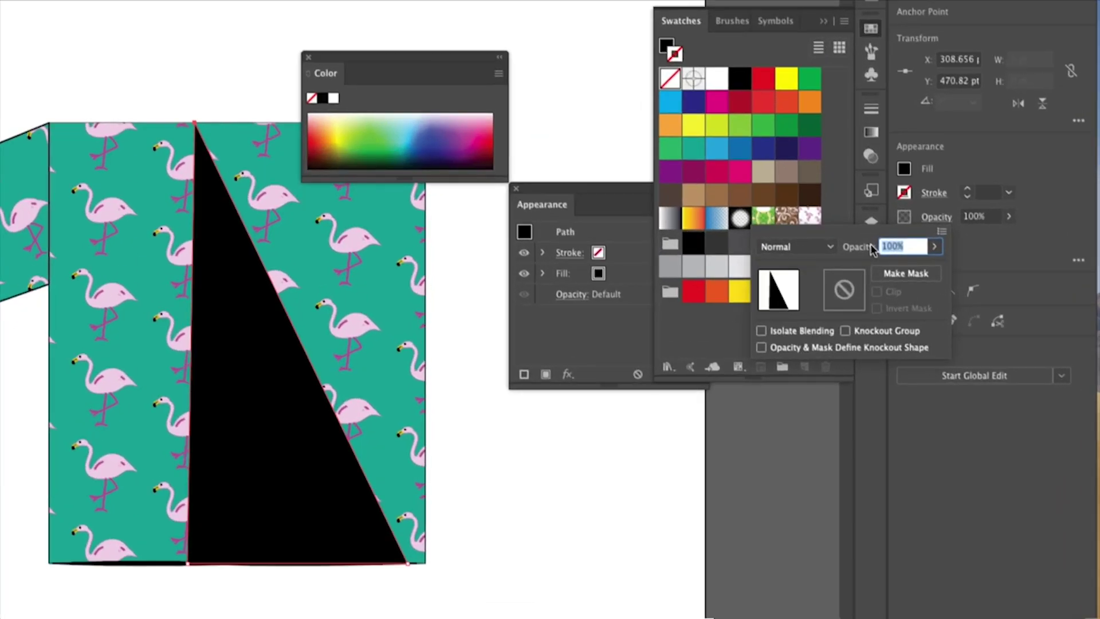
Set the black triangle's blend mode to Multiply and its opacity to 30%
{"action": "left_click", "coordinate": [840, 247]}
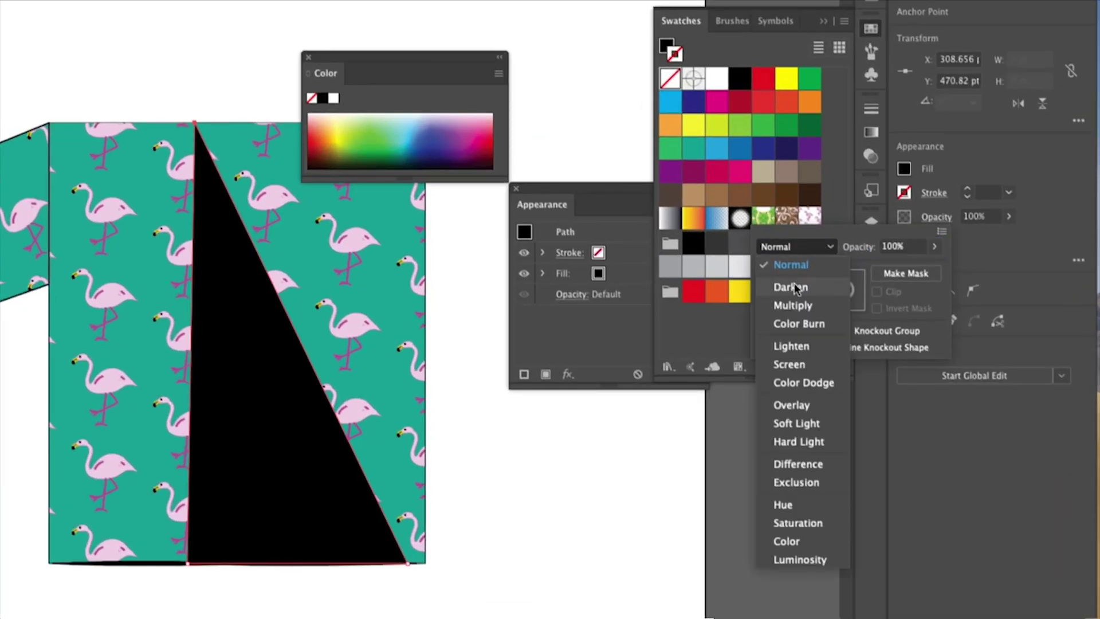
{"action": "left_click", "coordinate": [801, 305]}
{"action": "left_click", "coordinate": [882, 247]}
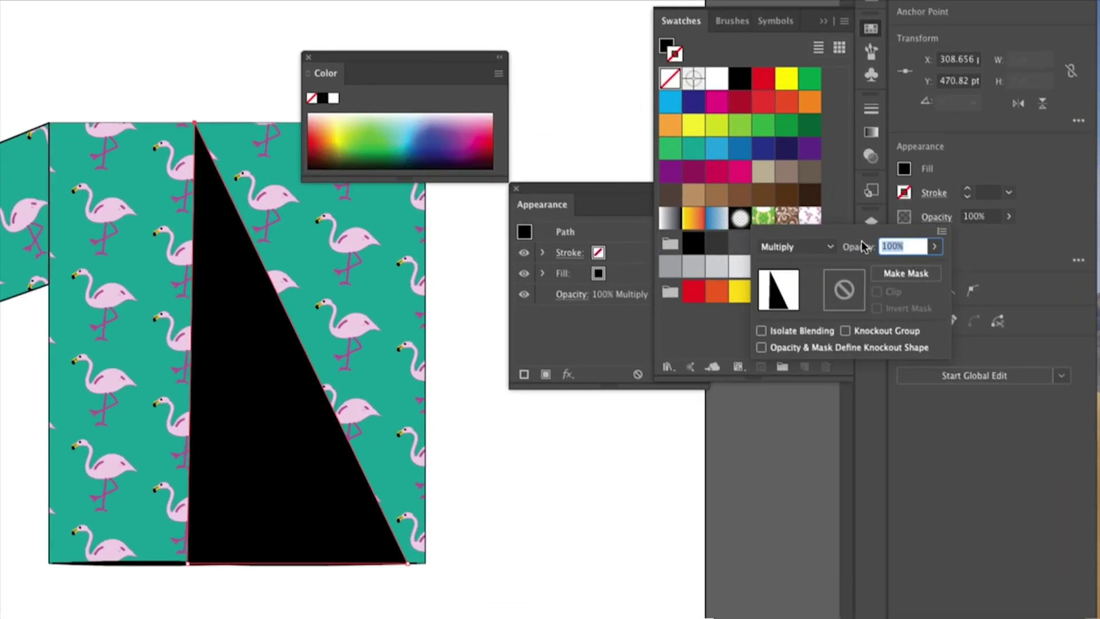
{"action": "type", "text": "3"}
{"action": "key", "text": "Return"}
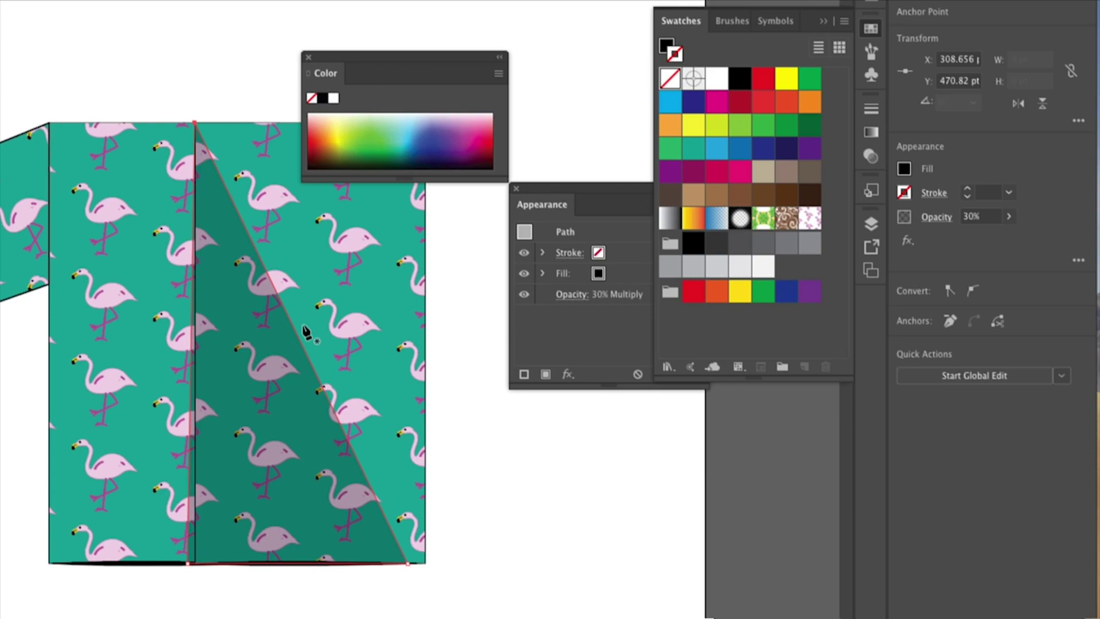
{"action": "key", "text": "a"}
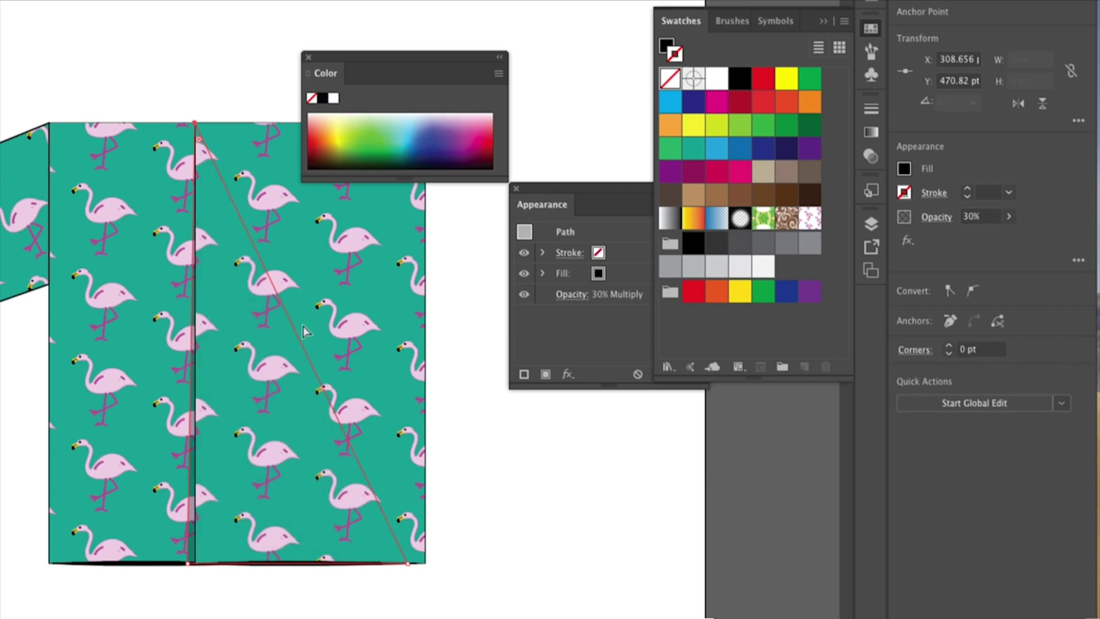
Zoom in on the shirt's lower front and select the triangular shadow
{"action": "left_click", "coordinate": [200, 72]}
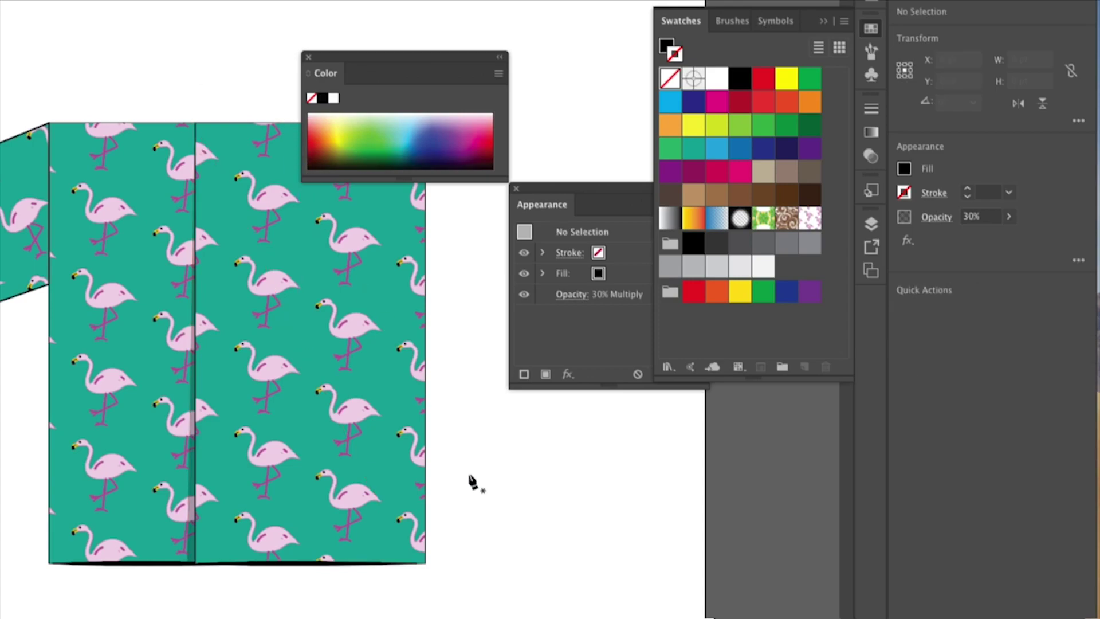
{"action": "scroll", "coordinate": [377, 376], "scroll_direction": "down", "scroll_amount": 2}
{"action": "scroll", "coordinate": [376, 376], "scroll_direction": "left", "scroll_amount": 3}
{"action": "scroll", "coordinate": [376, 376], "scroll_direction": "down", "scroll_amount": 3}
{"action": "scroll", "coordinate": [367, 378], "scroll_direction": "up", "scroll_amount": 3}
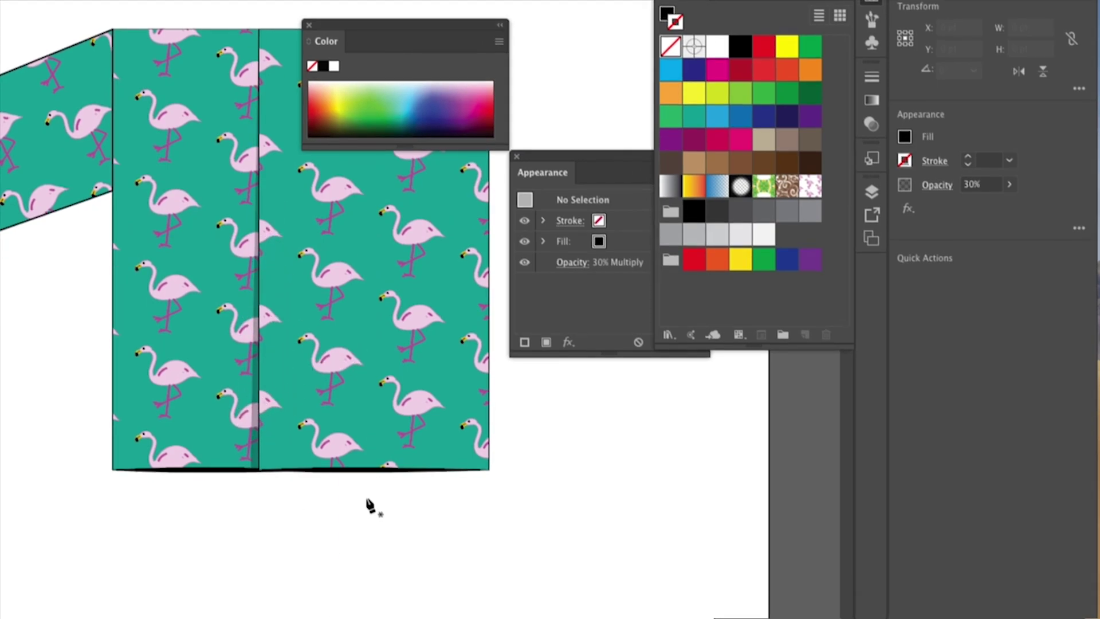
{"action": "left_click", "coordinate": [227, 394]}
{"action": "key", "text": "ctrl+equal"}
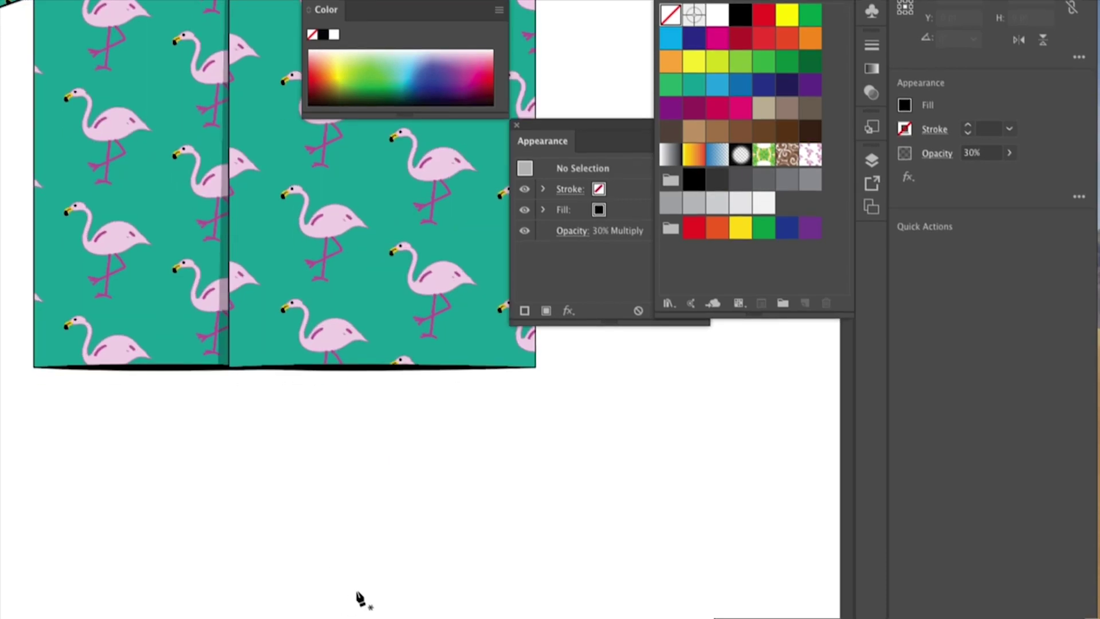
{"action": "left_click", "coordinate": [225, 357]}
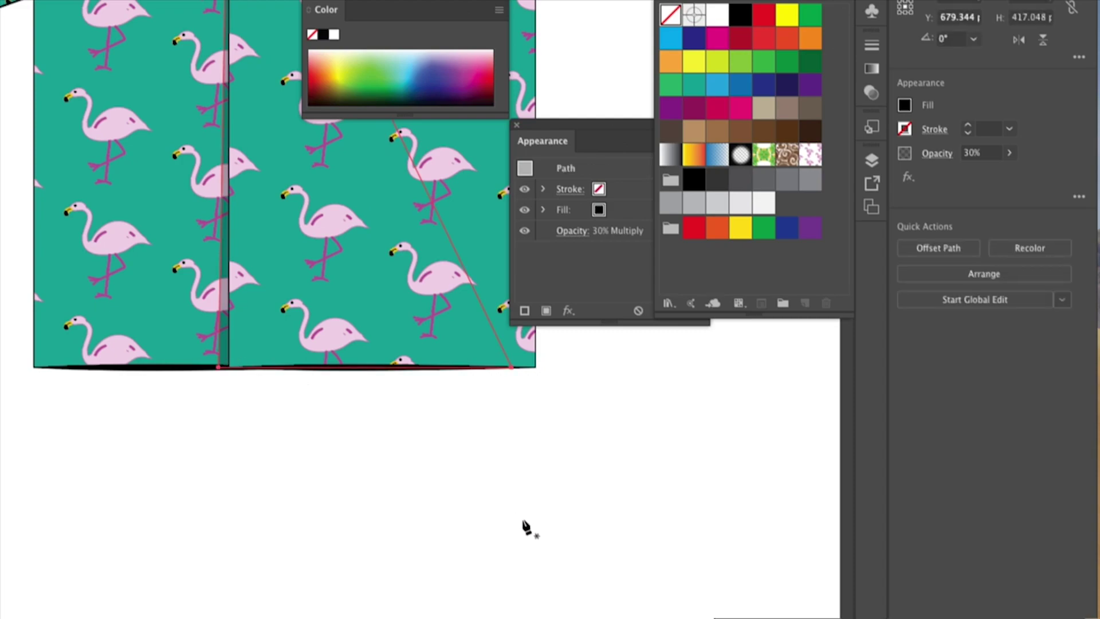
Apply a Gaussian Blur of about 2.8 px to the shadow triangle with Preview on
{"action": "left_click", "coordinate": [908, 179]}
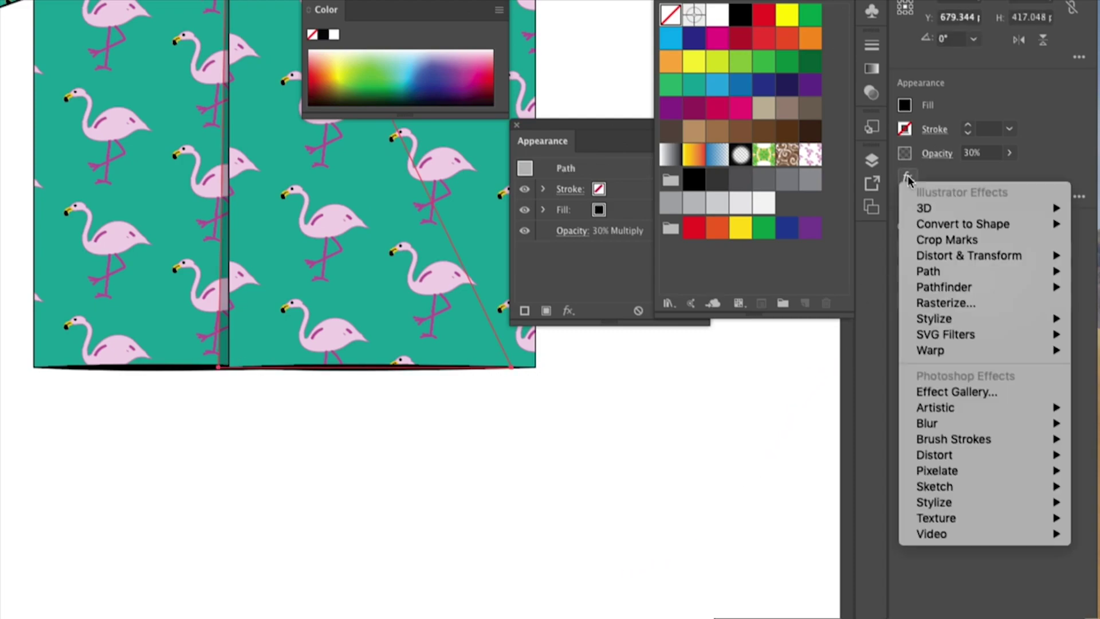
{"action": "mouse_move", "coordinate": [936, 425]}
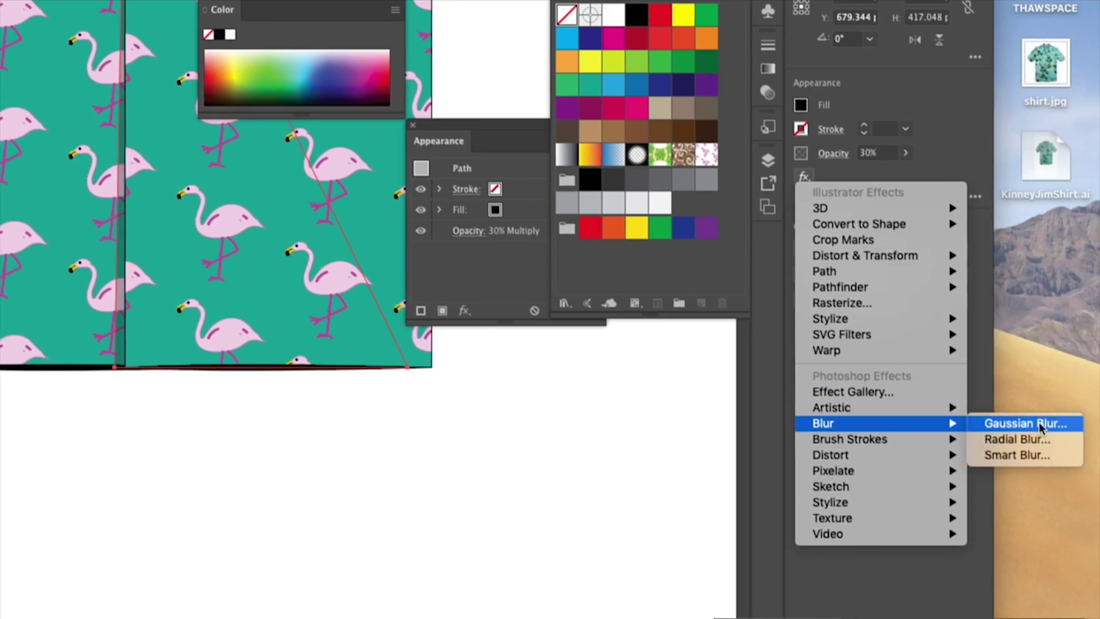
{"action": "left_click", "coordinate": [1039, 423]}
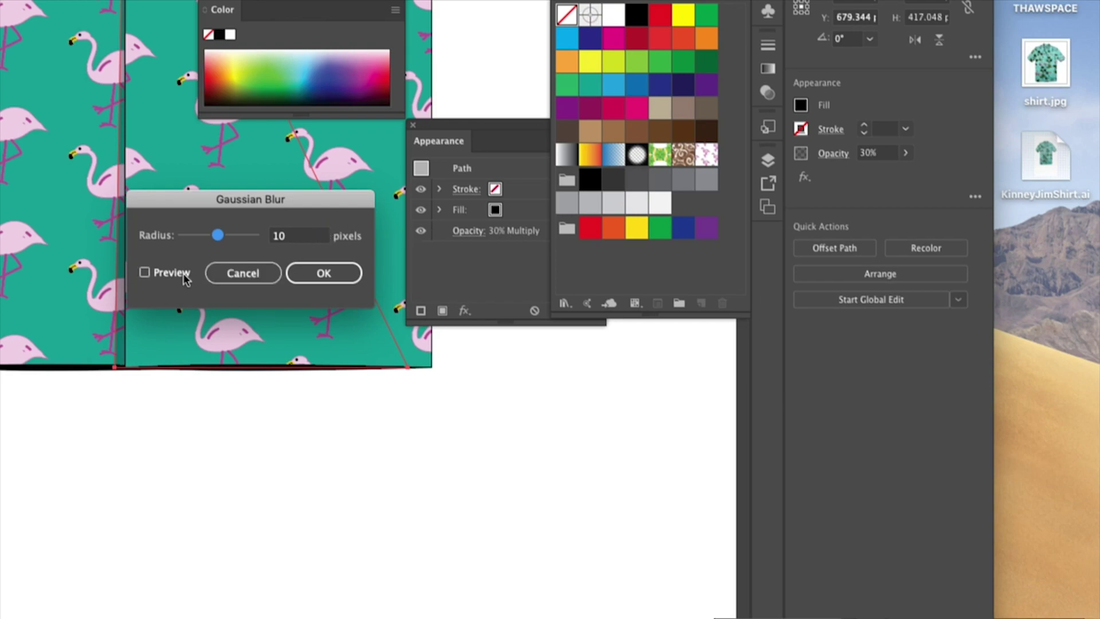
{"action": "left_click", "coordinate": [162, 274]}
{"action": "left_click_drag", "start_coordinate": [217, 235], "coordinate": [226, 241]}
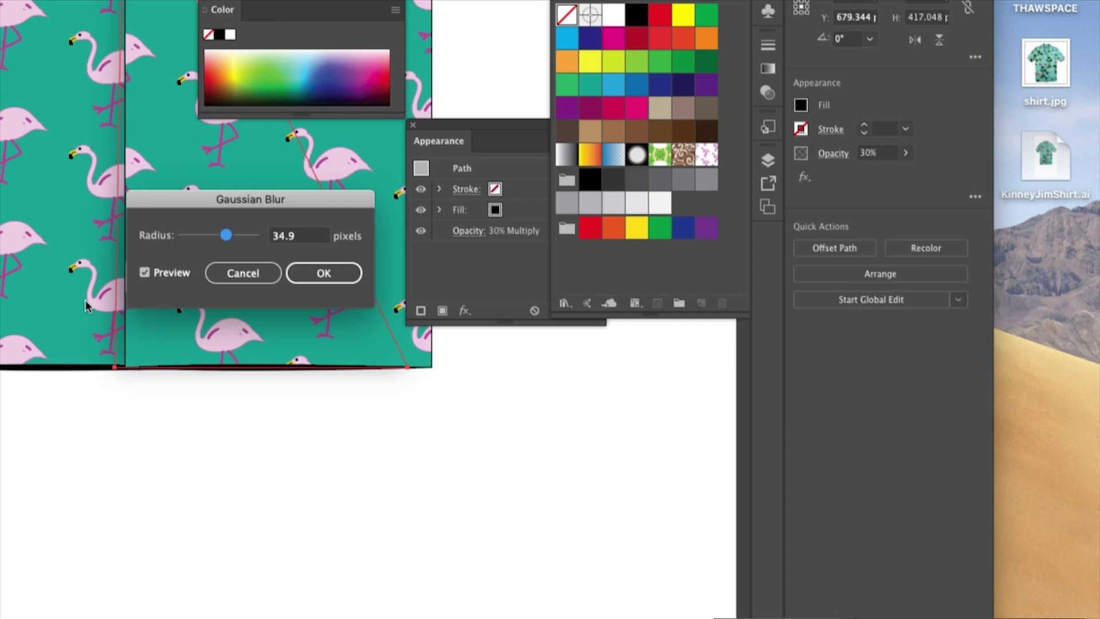
{"action": "left_click_drag", "start_coordinate": [226, 236], "coordinate": [192, 241]}
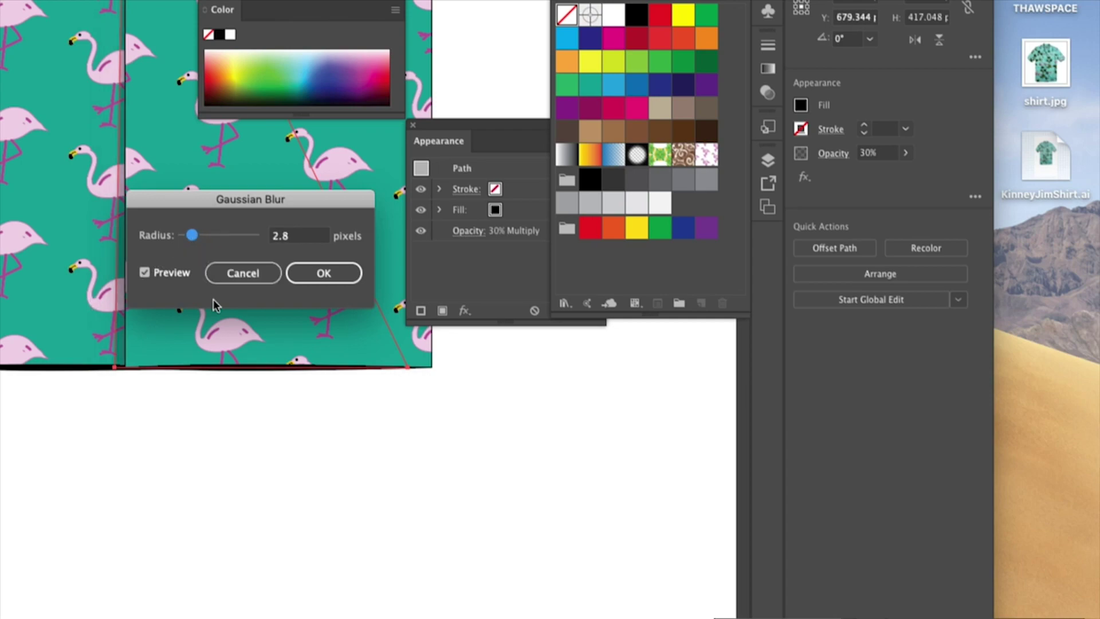
{"action": "left_click", "coordinate": [320, 273]}
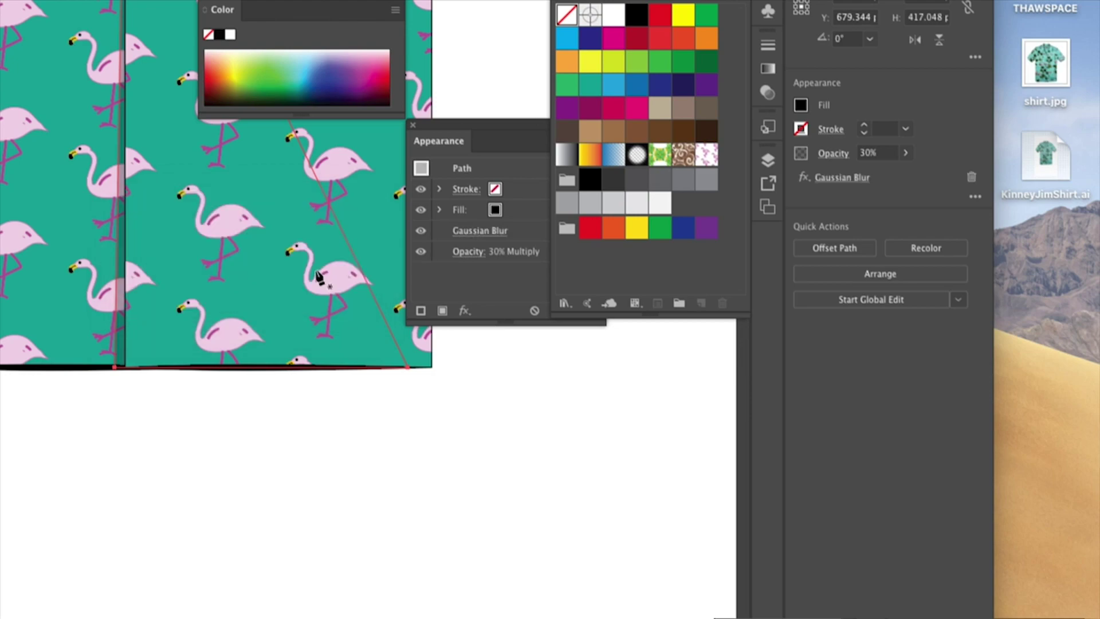
{"action": "left_click", "coordinate": [237, 422]}
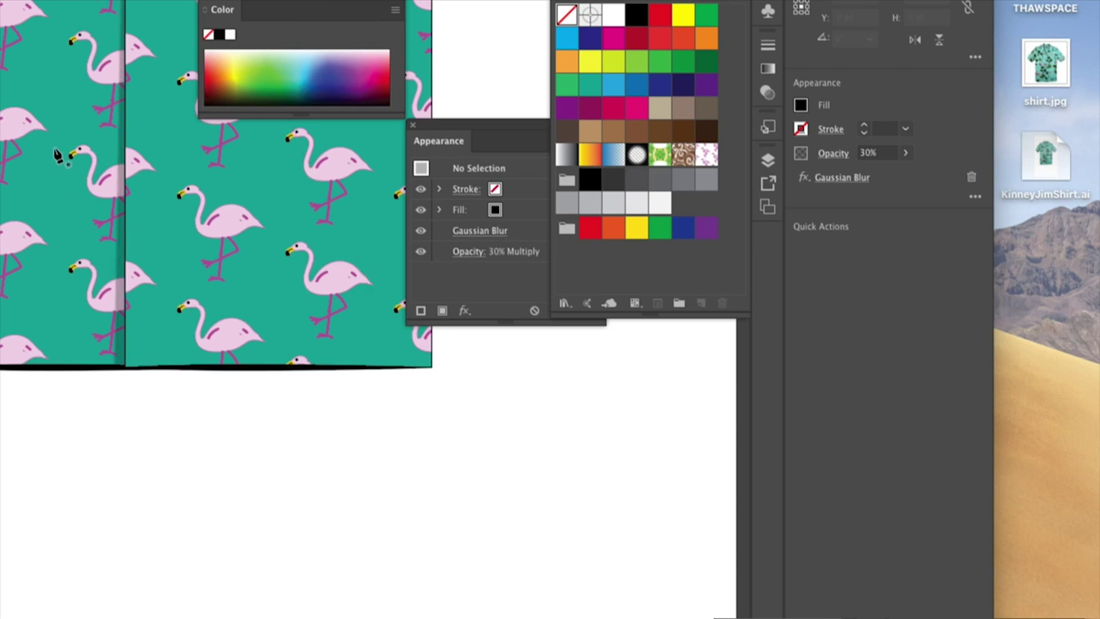
Zoom in and pan to the shadowed placket seam at the shirt's front hem
{"action": "key", "text": "z"}
{"action": "left_click", "coordinate": [130, 259]}
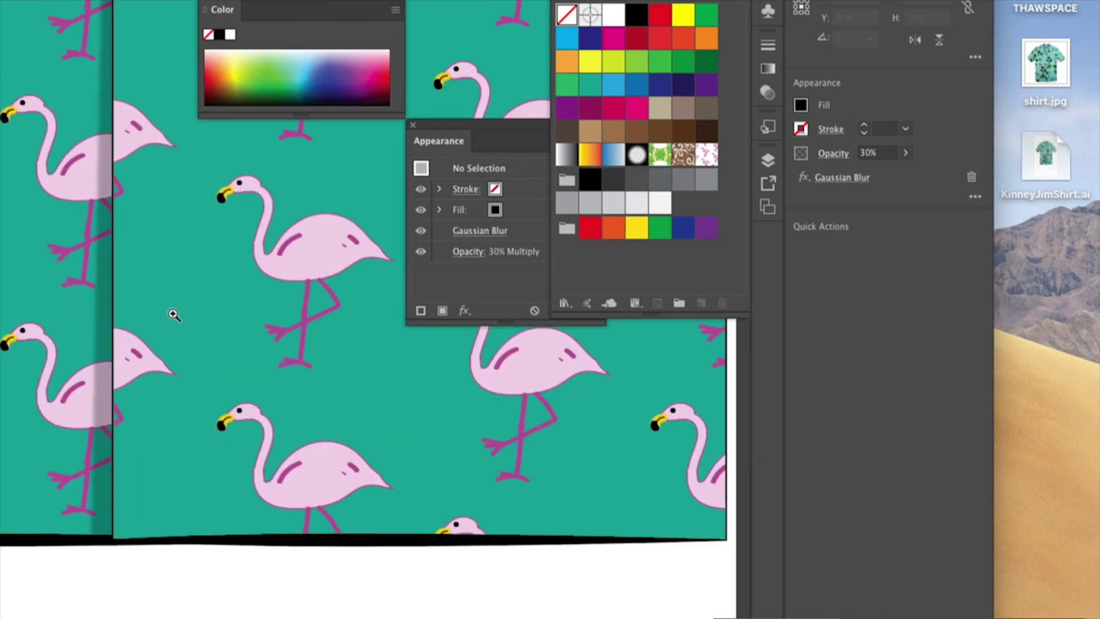
{"action": "left_click_drag", "start_coordinate": [113, 327], "coordinate": [393, 243]}
{"action": "key", "text": "p"}
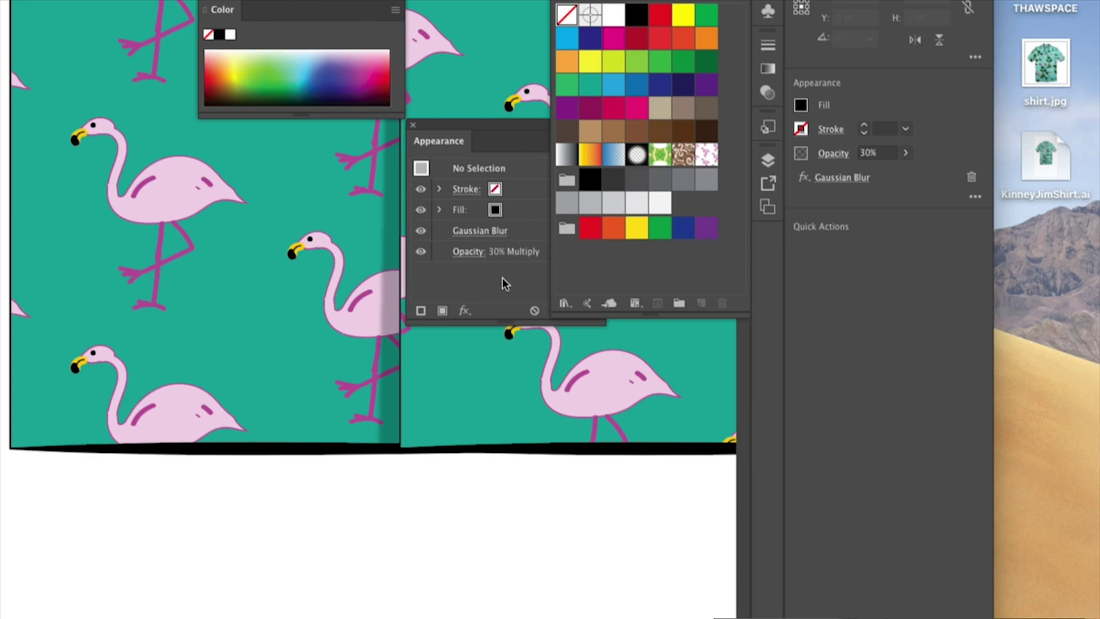
{"action": "left_click", "coordinate": [452, 125]}
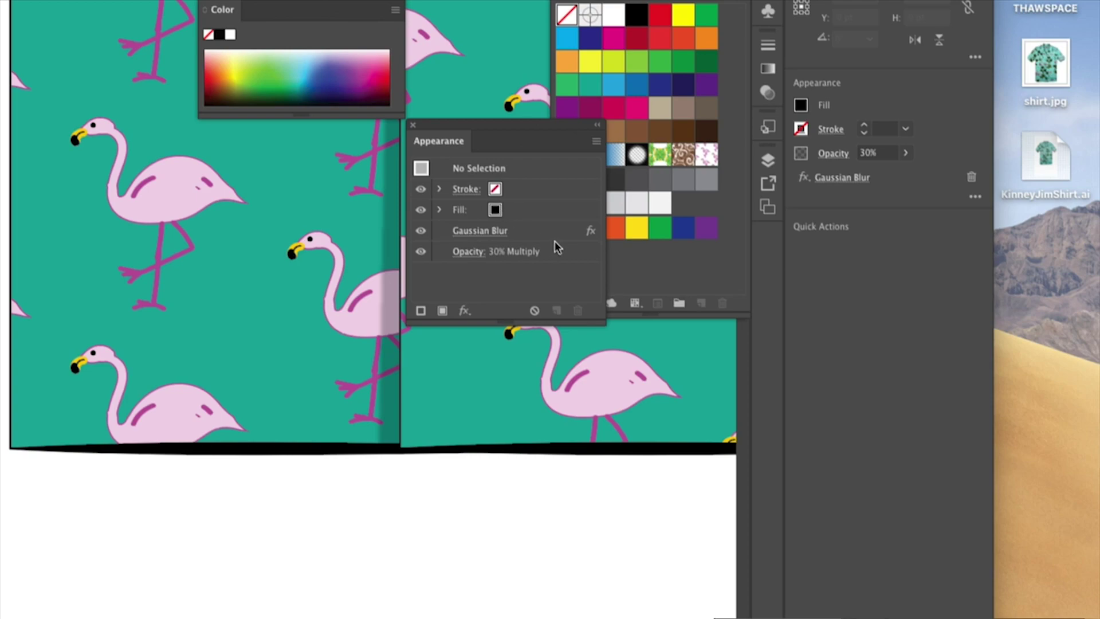
Cancel a stray pen point and select the flamingo front panel with two fills
{"action": "left_click", "coordinate": [500, 358]}
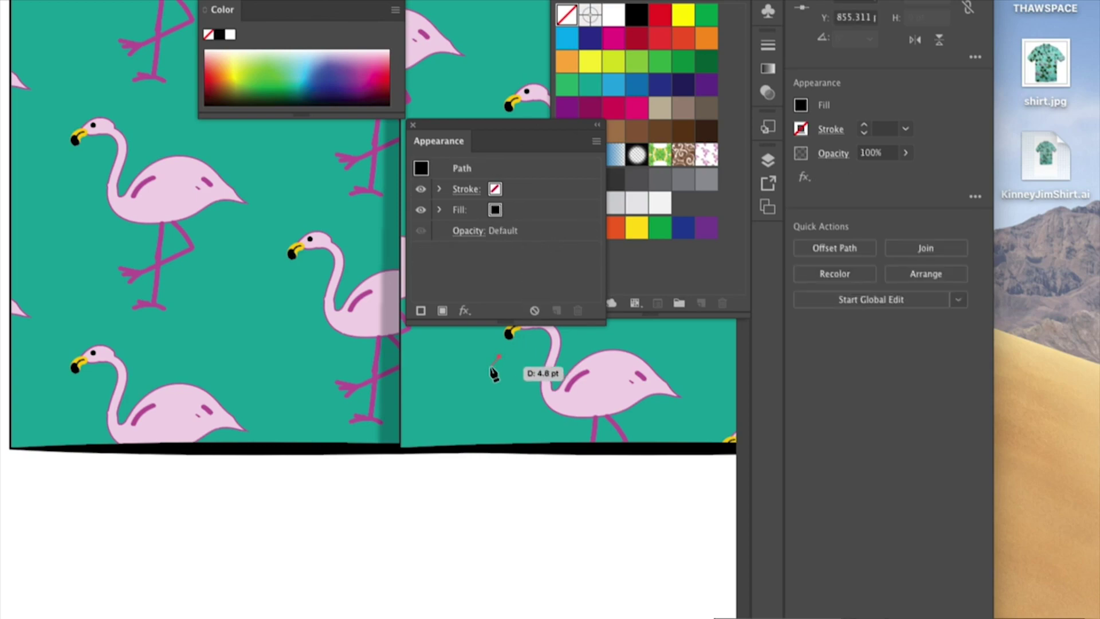
{"action": "key", "text": "super+shift+a"}
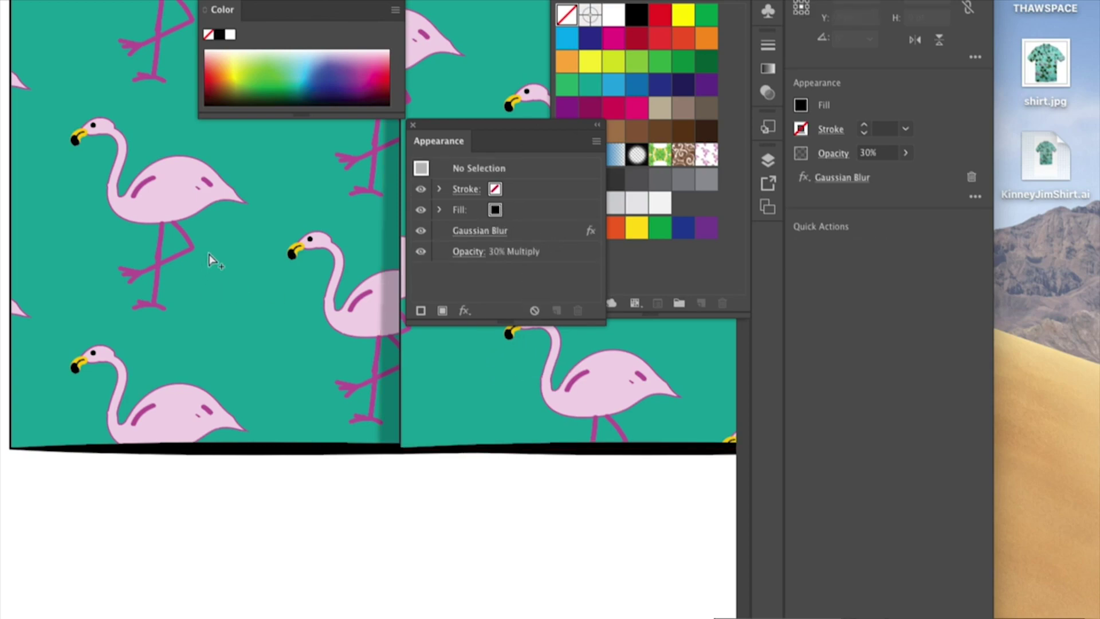
{"action": "left_click", "coordinate": [208, 253], "text": "super"}
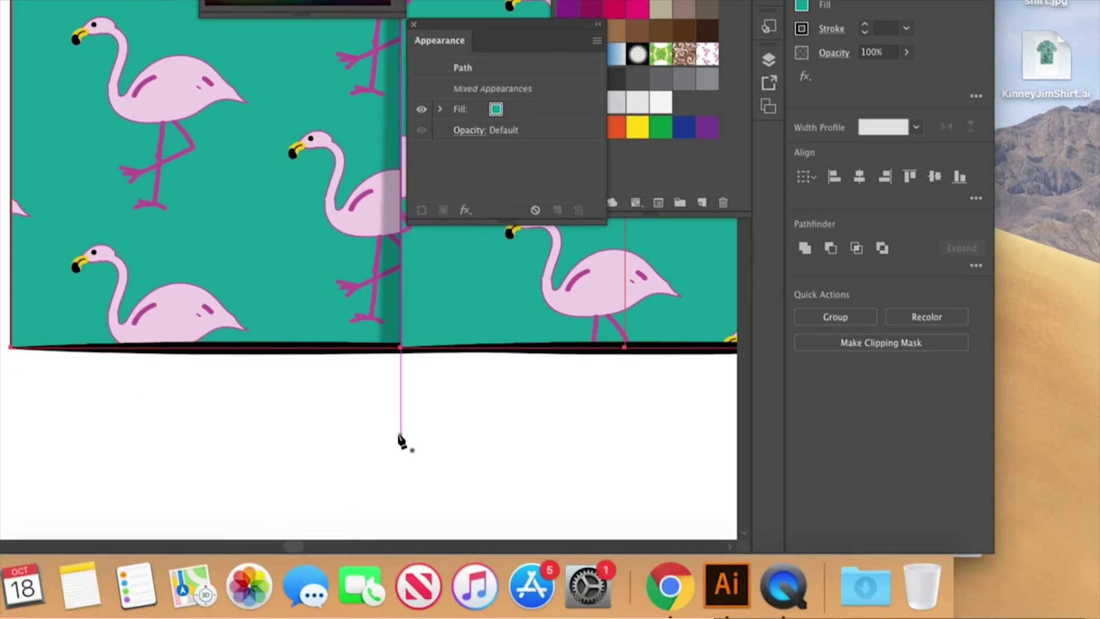
{"action": "left_click", "coordinate": [326, 355], "text": "super"}
{"action": "left_click", "coordinate": [291, 230], "text": "super"}
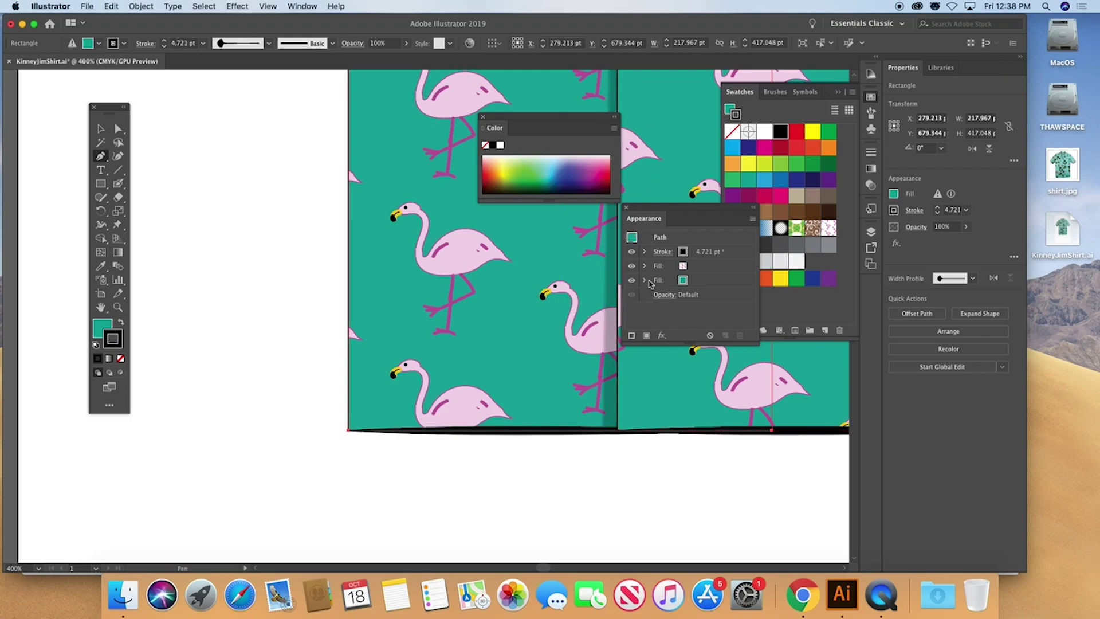
Widen the sleeve's outline with the Width tool at its bottom, left and top edges
{"action": "left_click_drag", "start_coordinate": [407, 160], "coordinate": [521, 401]}
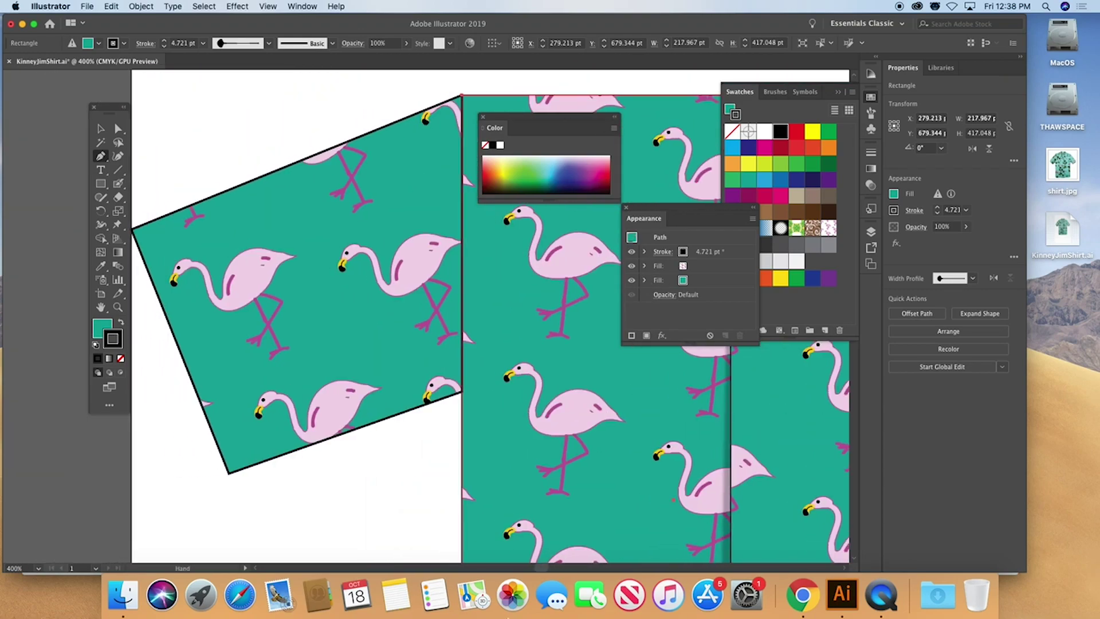
{"action": "left_click", "coordinate": [101, 212]}
{"action": "left_click", "coordinate": [851, 308]}
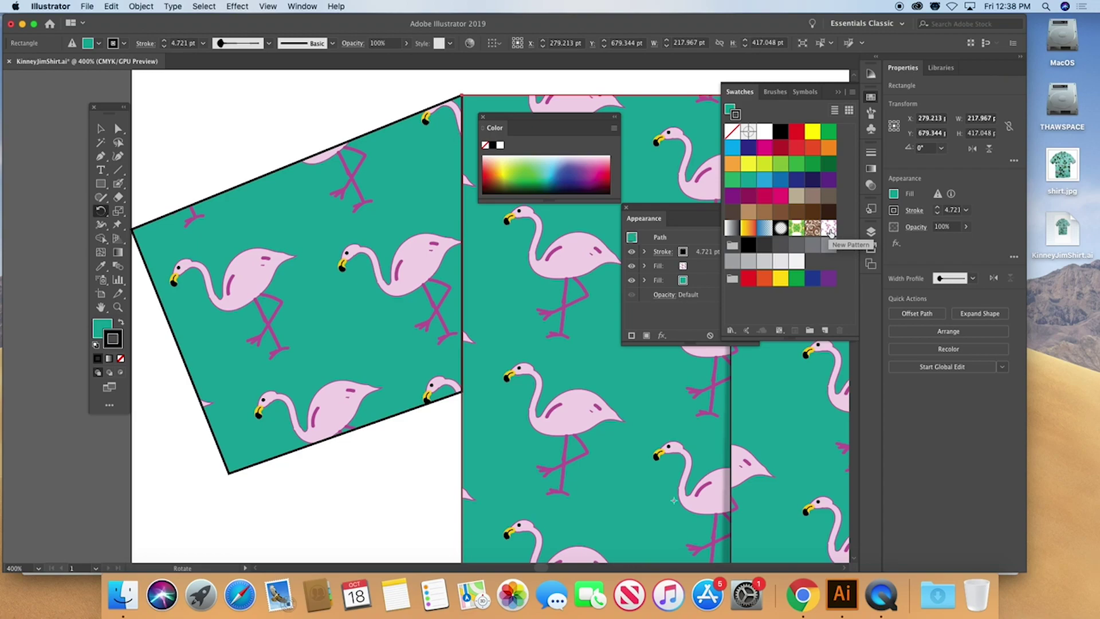
{"action": "left_click", "coordinate": [100, 129]}
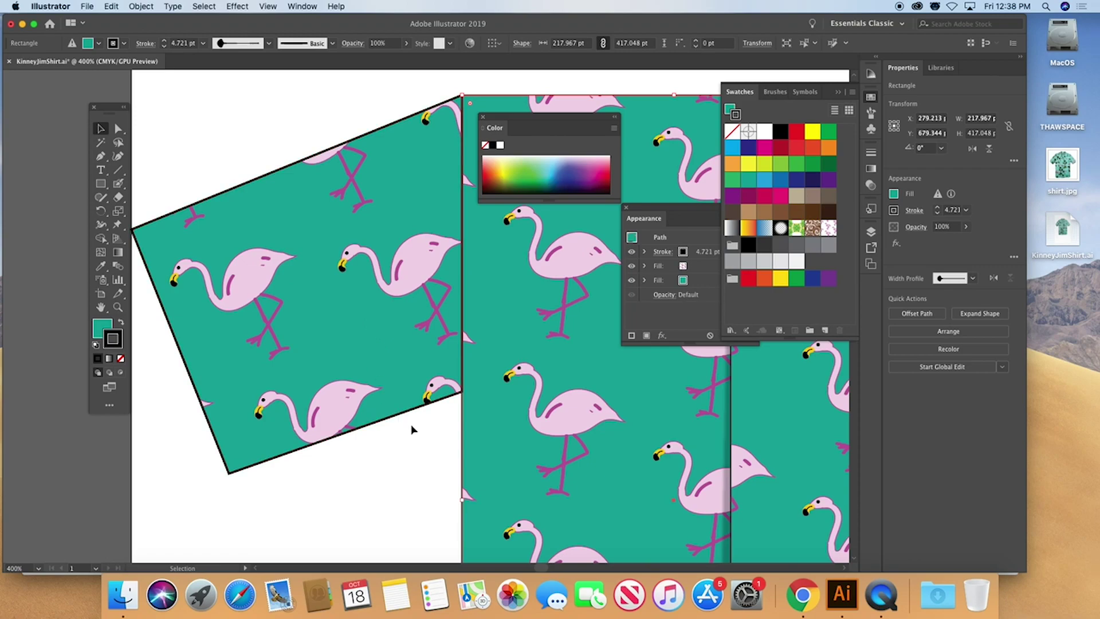
{"action": "left_click", "coordinate": [101, 224]}
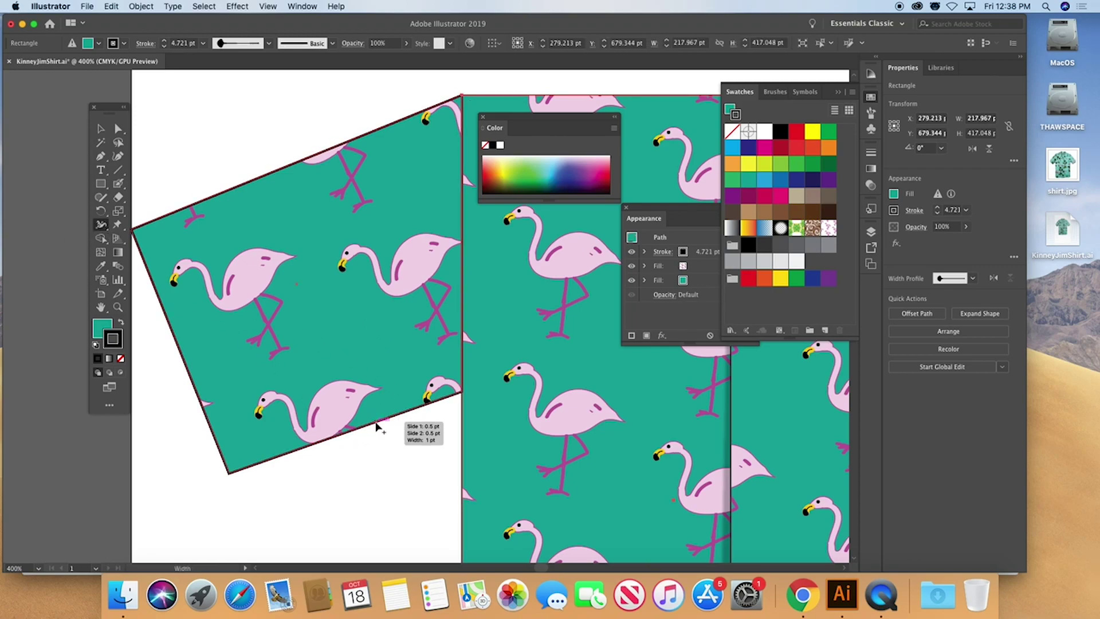
{"action": "left_click_drag", "start_coordinate": [375, 423], "coordinate": [376, 430]}
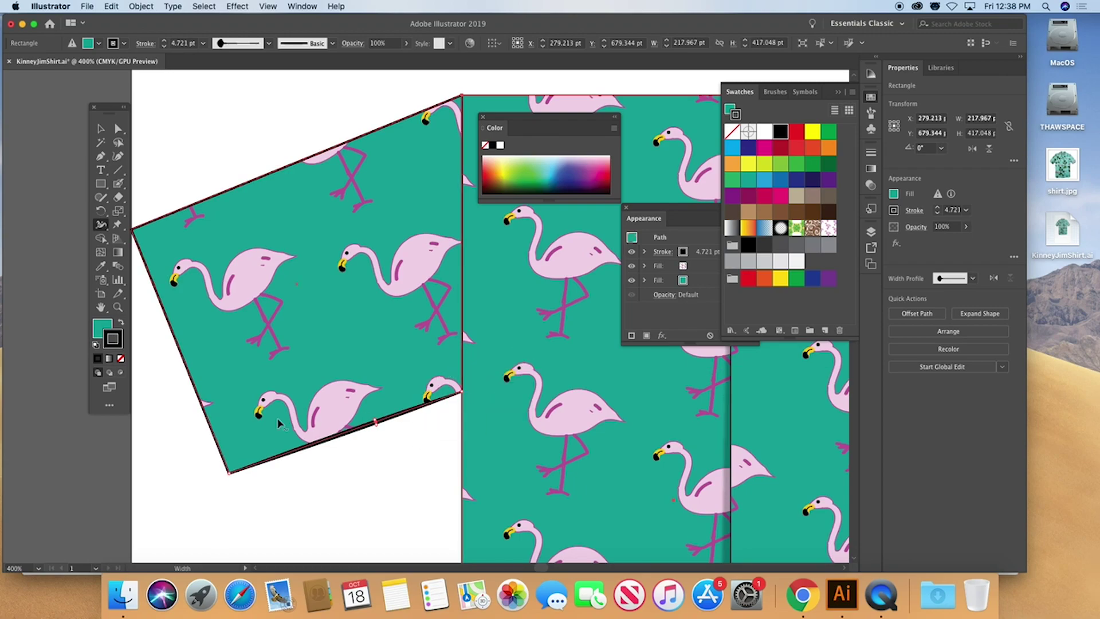
{"action": "left_click_drag", "start_coordinate": [210, 423], "coordinate": [209, 426]}
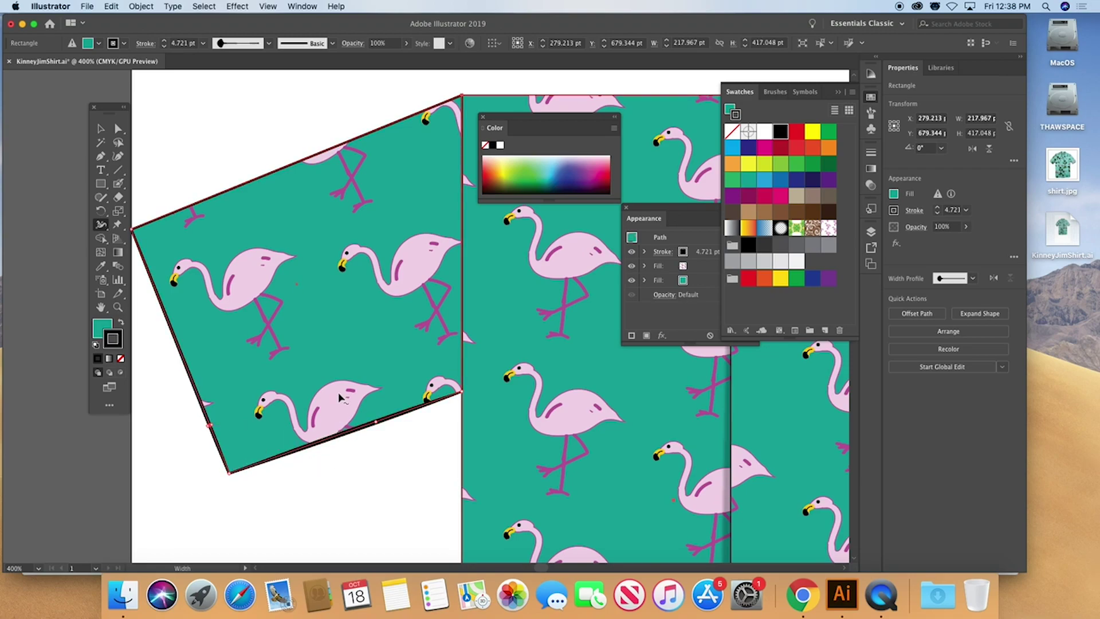
{"action": "left_click_drag", "start_coordinate": [357, 140], "coordinate": [357, 140]}
{"action": "key", "text": "v"}
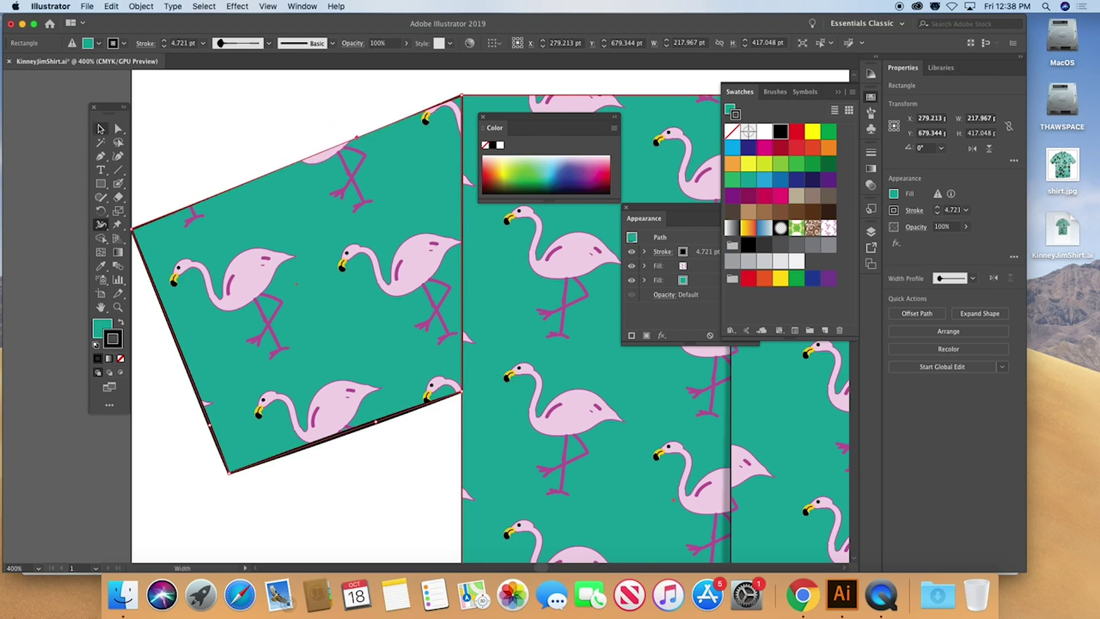
{"action": "left_click", "coordinate": [205, 115]}
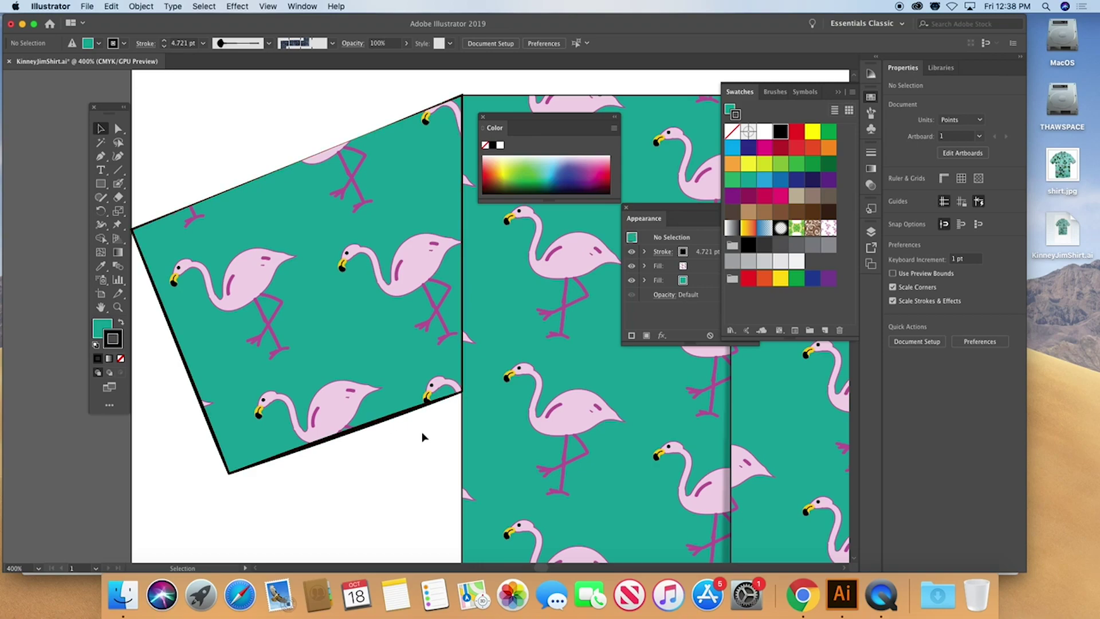
Zoom in on the shirt's centre seam and bring the neckline into view
{"action": "key", "text": "super+0"}
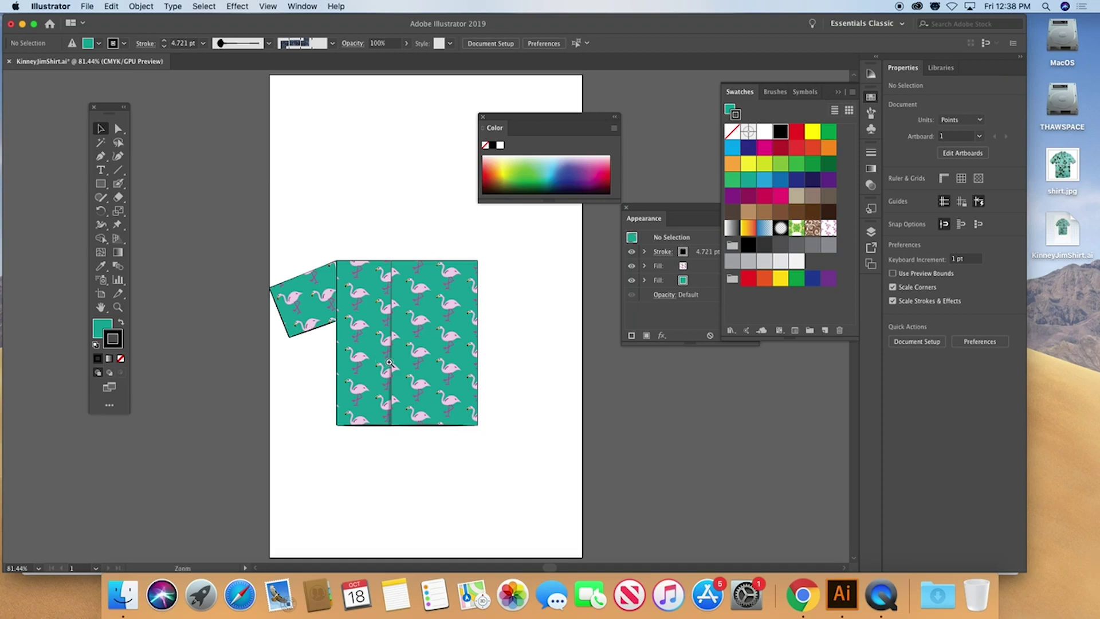
{"action": "left_click_drag", "start_coordinate": [383, 380], "coordinate": [547, 440]}
{"action": "key", "text": "v"}
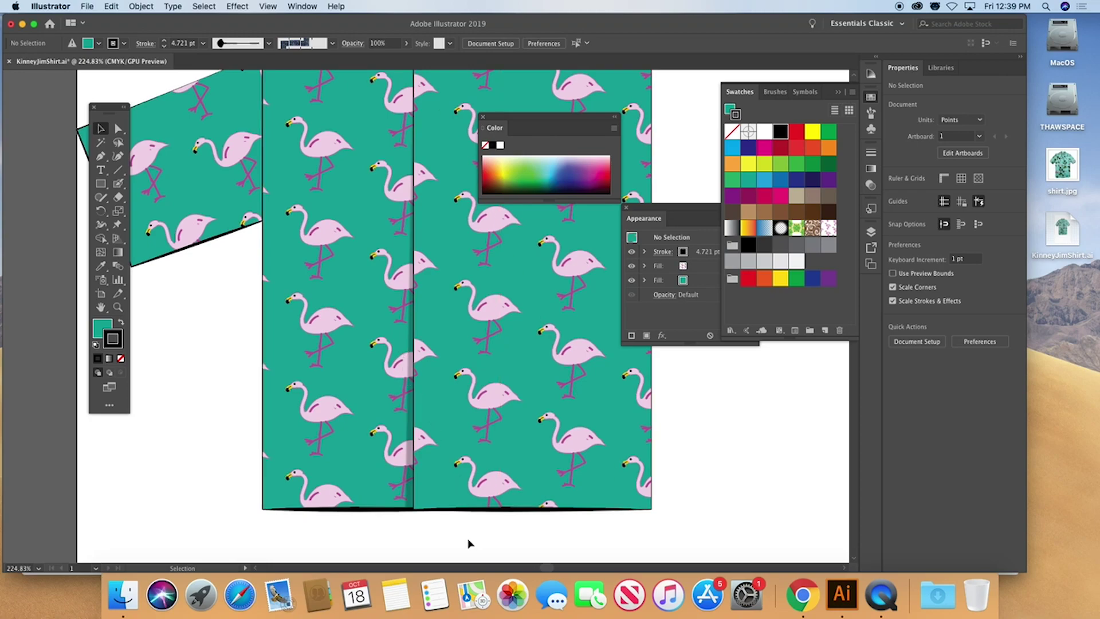
{"action": "left_click_drag", "start_coordinate": [455, 256], "coordinate": [449, 424]}
Draw a narrow three-point triangular lapel at the left panel's neckline with the Pen
{"action": "left_click", "coordinate": [100, 155]}
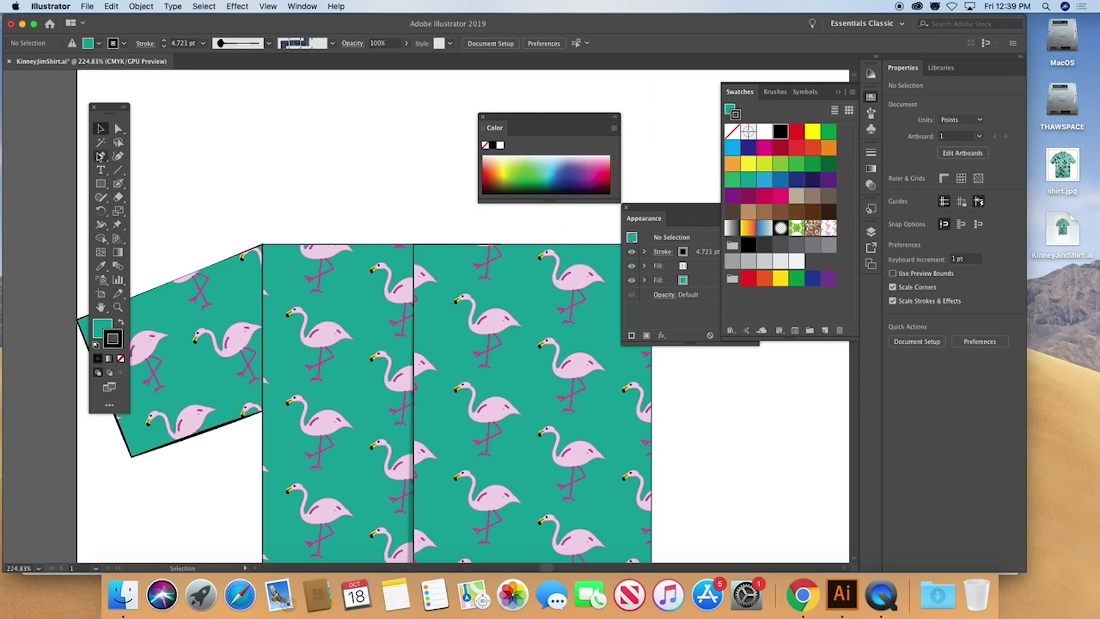
{"action": "left_click", "coordinate": [377, 244]}
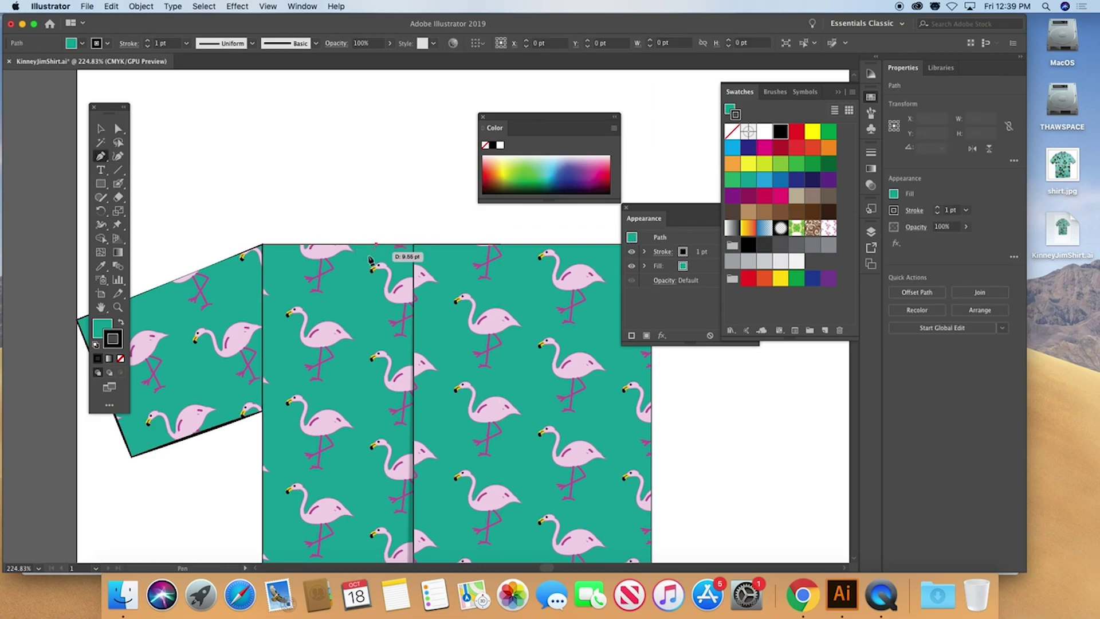
{"action": "left_click", "coordinate": [347, 283]}
{"action": "left_click", "coordinate": [404, 372]}
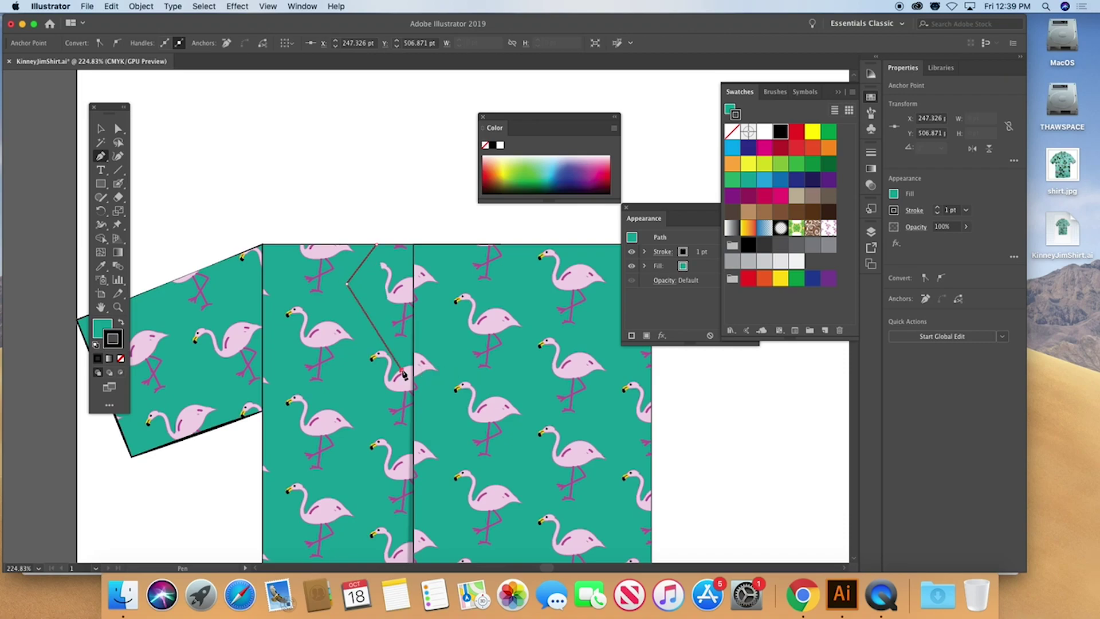
{"action": "left_click", "coordinate": [376, 245]}
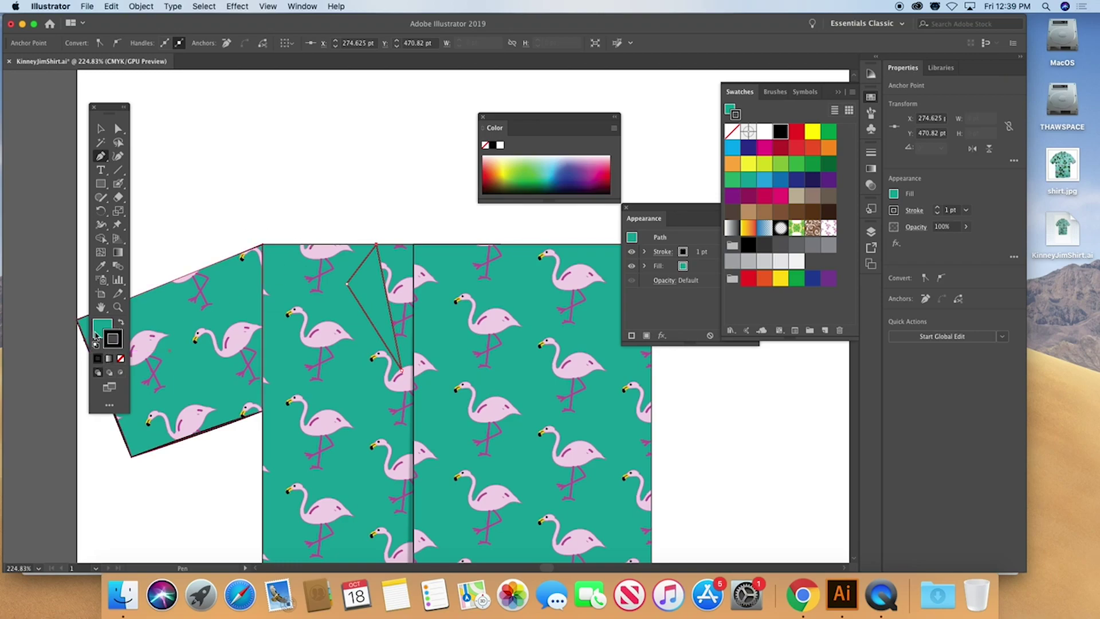
{"action": "left_click", "coordinate": [101, 266]}
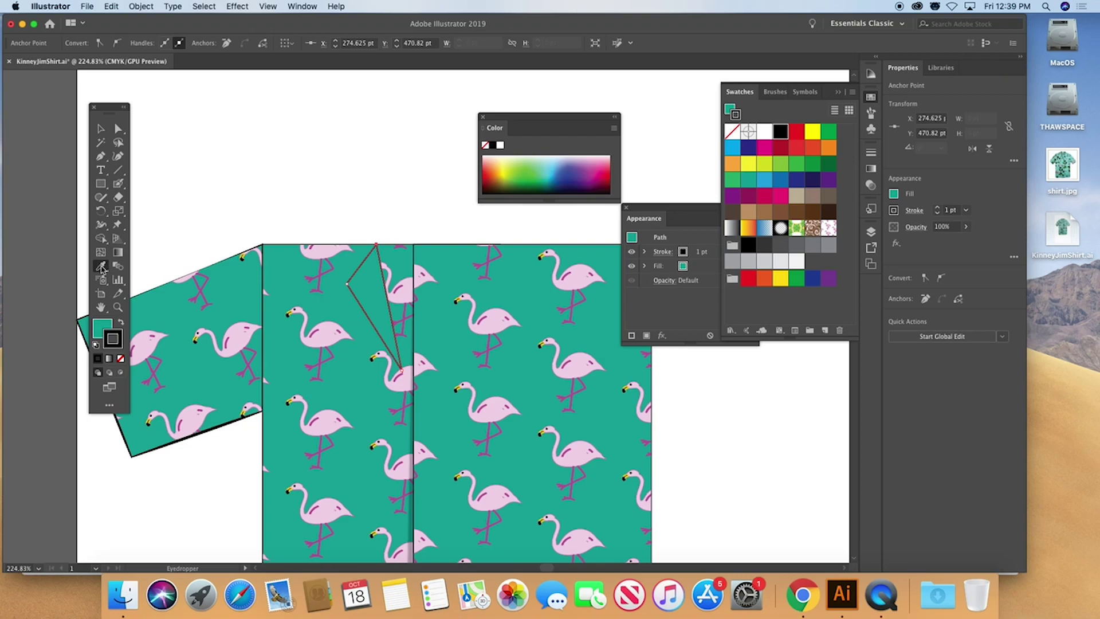
Set the Eyedropper to pick up and apply Appearance, then copy the shirt's flamingo pattern and 2.637 pt stroke onto the lapel
{"action": "double_click", "coordinate": [102, 267]}
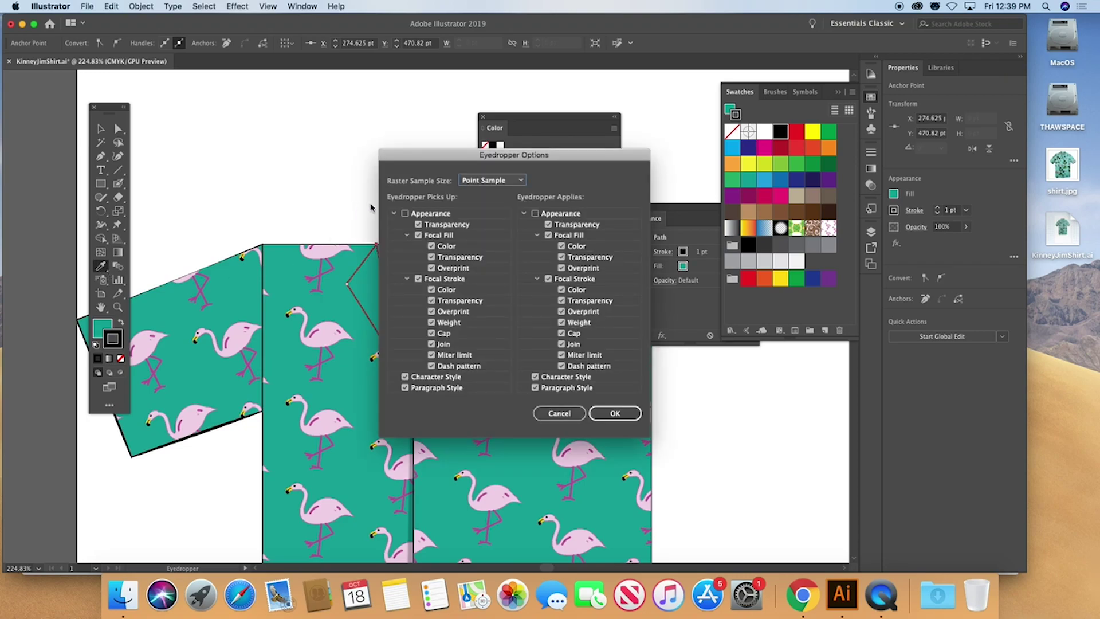
{"action": "left_click", "coordinate": [405, 214]}
{"action": "left_click", "coordinate": [535, 214]}
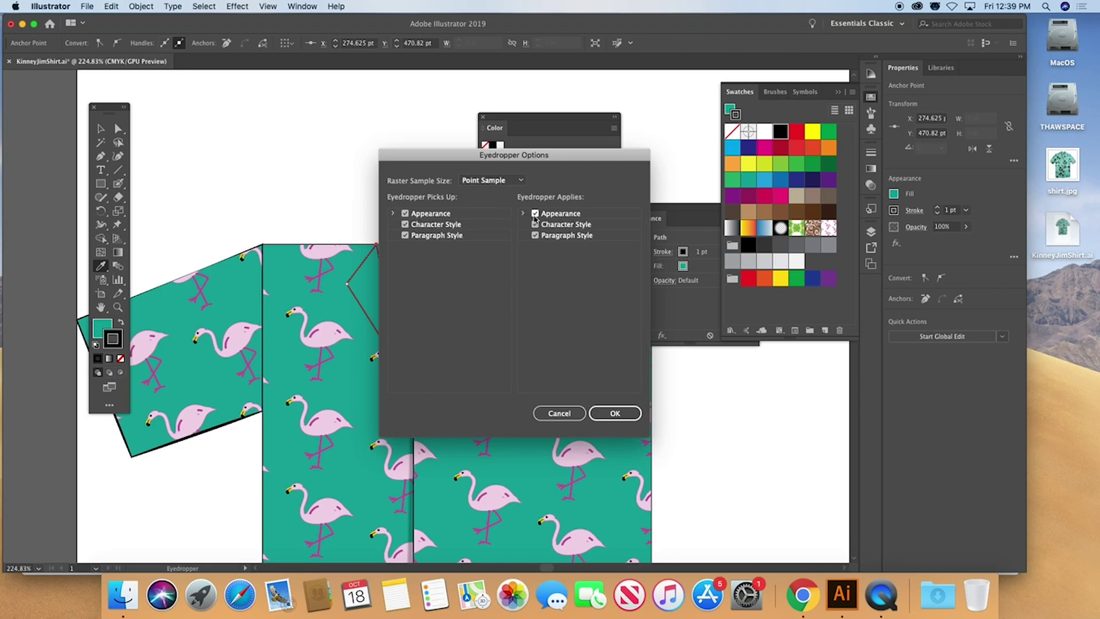
{"action": "left_click", "coordinate": [614, 413]}
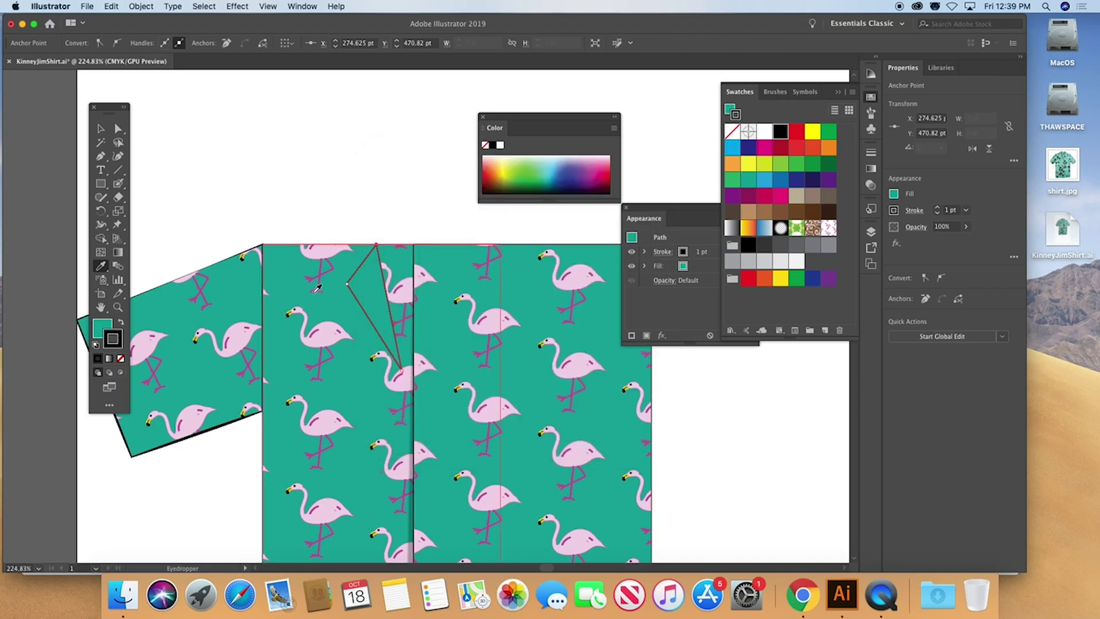
{"action": "left_click", "coordinate": [215, 298]}
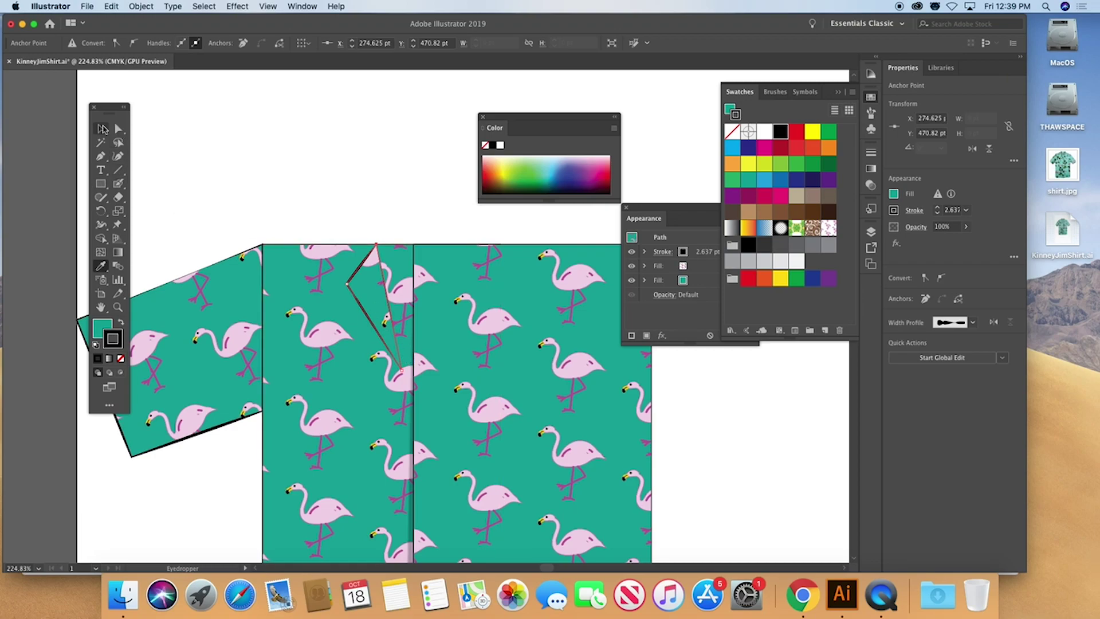
Duplicate the collar lapel and turn the copy into a black fill with no stroke
{"action": "left_click", "coordinate": [102, 128]}
{"action": "left_click", "coordinate": [369, 292]}
{"action": "left_click_drag", "start_coordinate": [366, 293], "coordinate": [371, 294]}
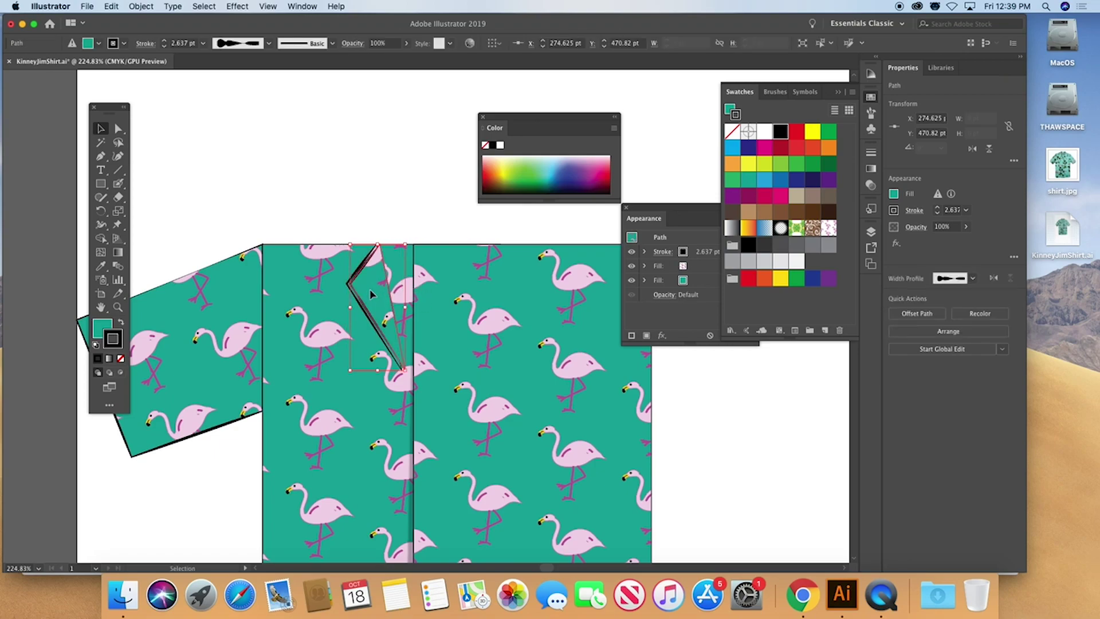
{"action": "key", "text": "super+z"}
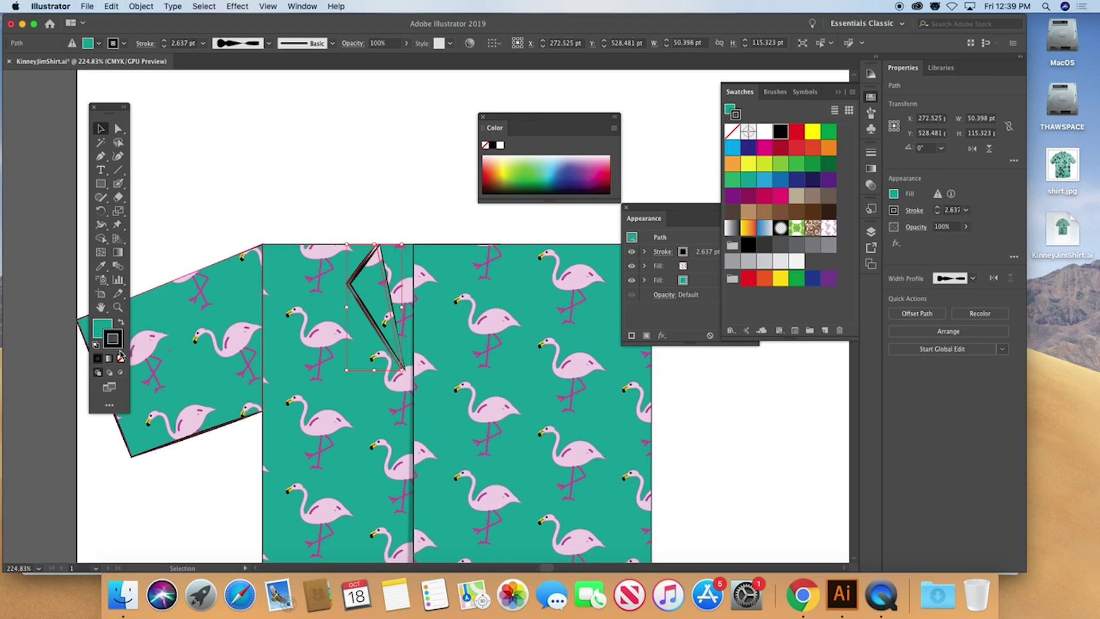
{"action": "left_click", "coordinate": [121, 323]}
{"action": "left_click", "coordinate": [120, 358]}
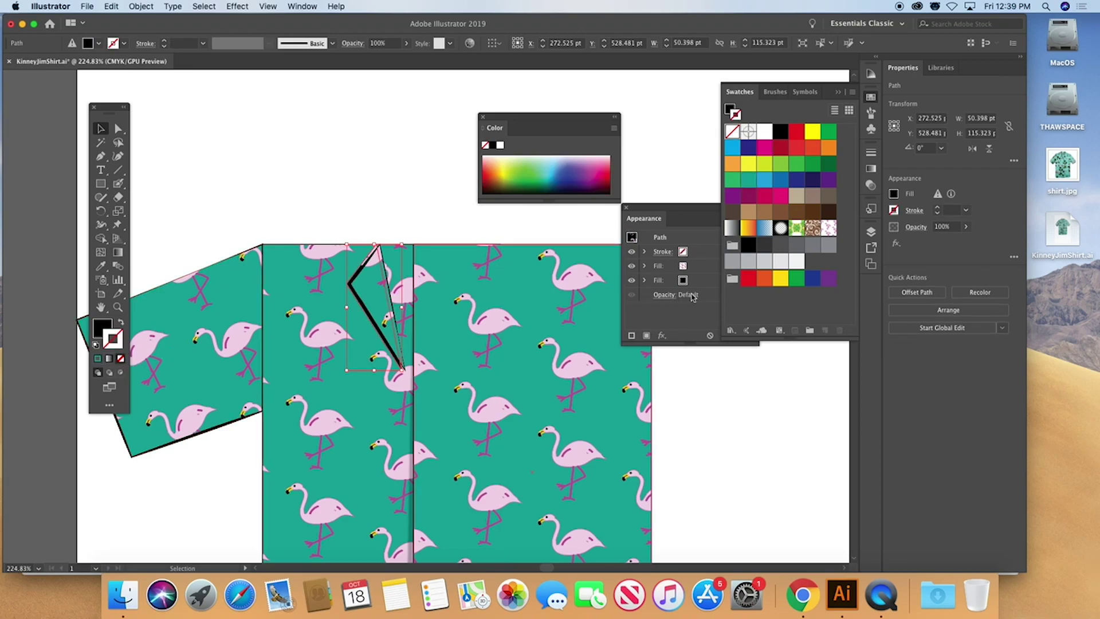
Set the lapel copy's blending mode to Multiply with 24% opacity
{"action": "left_click", "coordinate": [664, 295]}
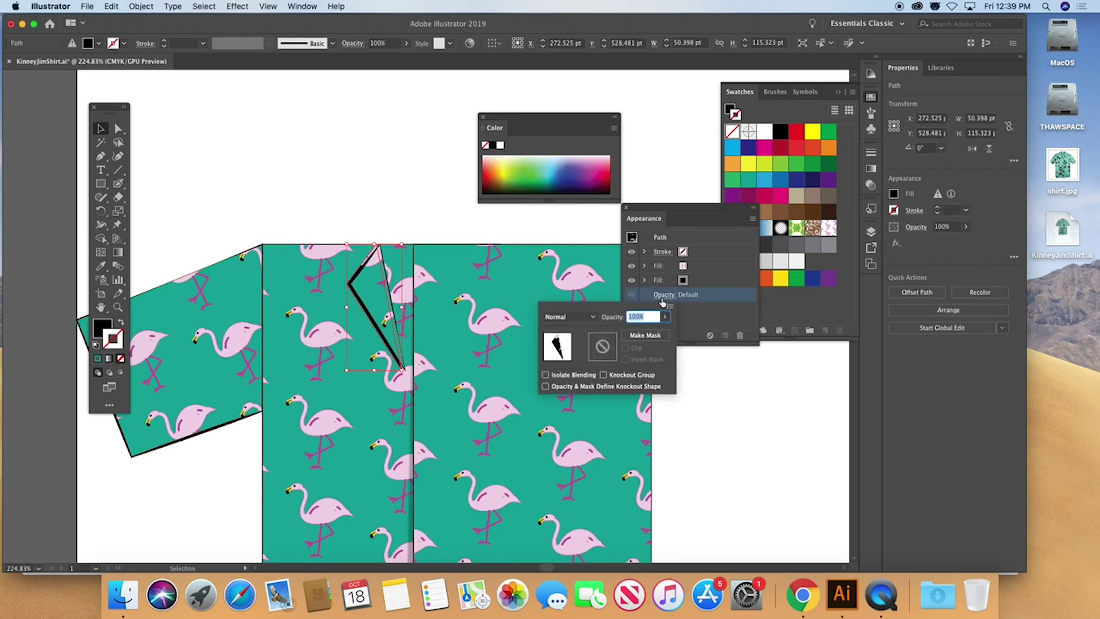
{"action": "left_click", "coordinate": [577, 317]}
{"action": "left_click", "coordinate": [570, 358]}
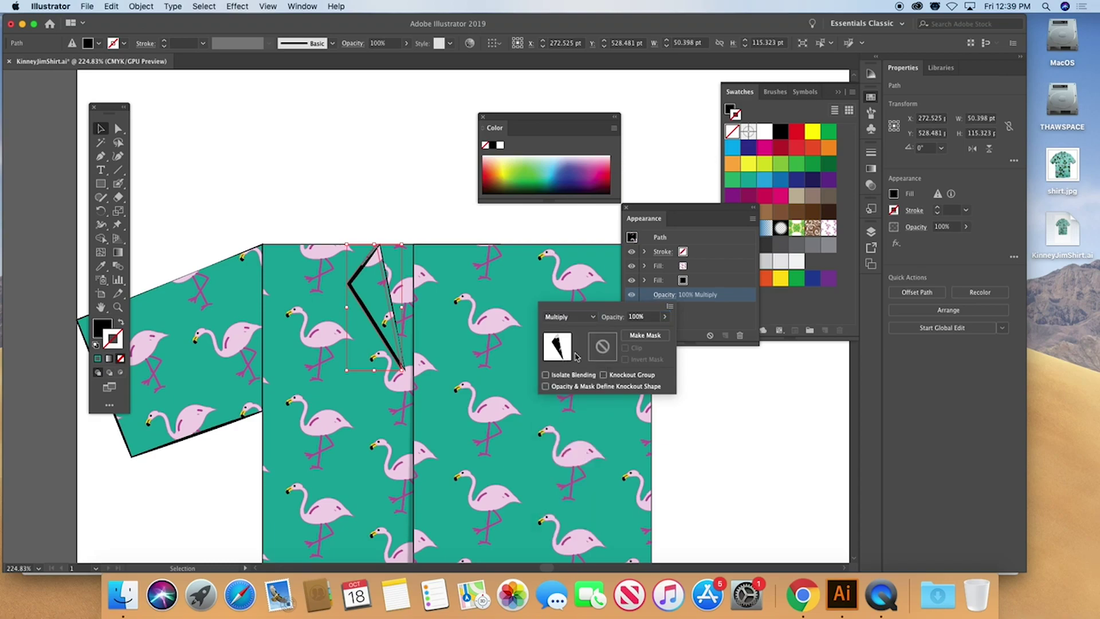
{"action": "left_click", "coordinate": [664, 317]}
{"action": "left_click_drag", "start_coordinate": [634, 333], "coordinate": [632, 334]}
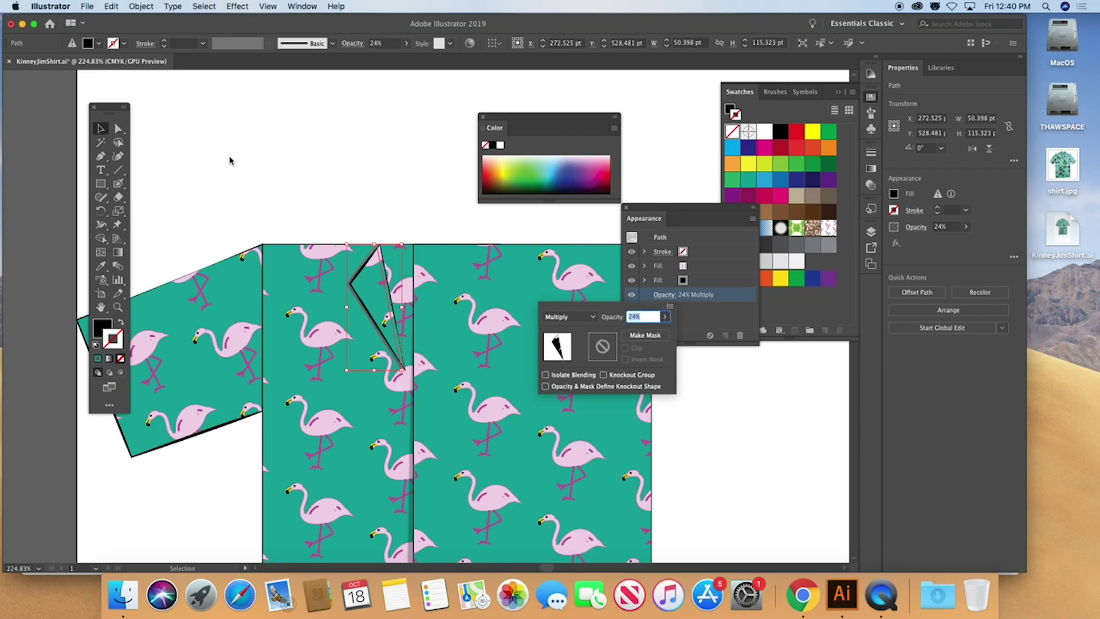
Zoom in on the collar and nudge the shadow's bottom and upper-left anchors so it peeks past the lapel
{"action": "key", "text": "Escape"}
{"action": "left_click", "coordinate": [175, 151]}
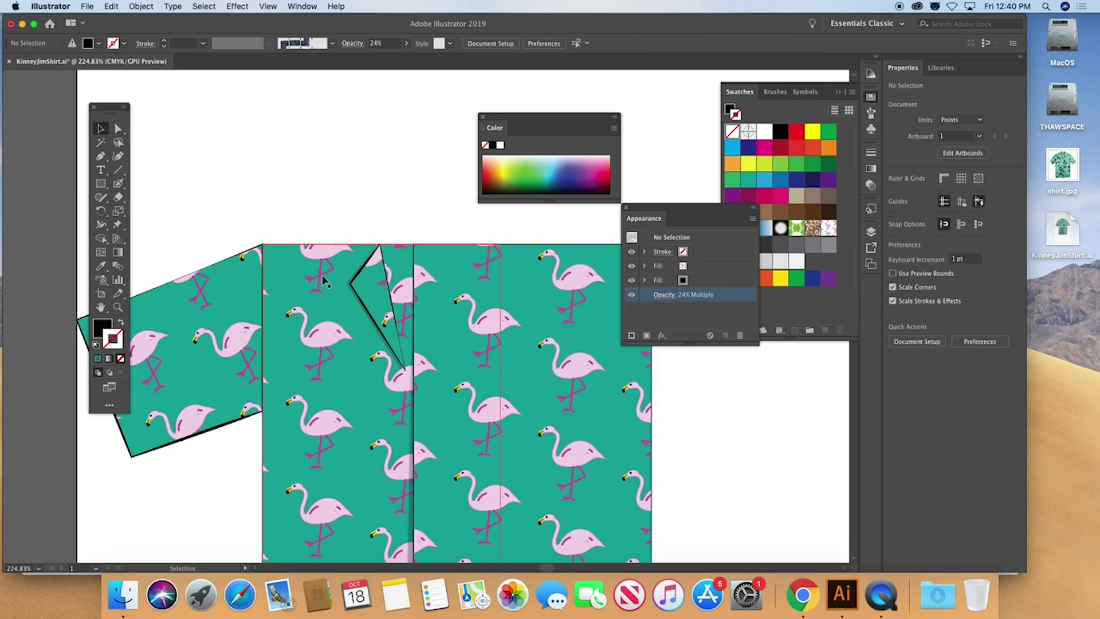
{"action": "left_click_drag", "start_coordinate": [346, 272], "coordinate": [401, 272]}
{"action": "left_click_drag", "start_coordinate": [428, 316], "coordinate": [395, 142]}
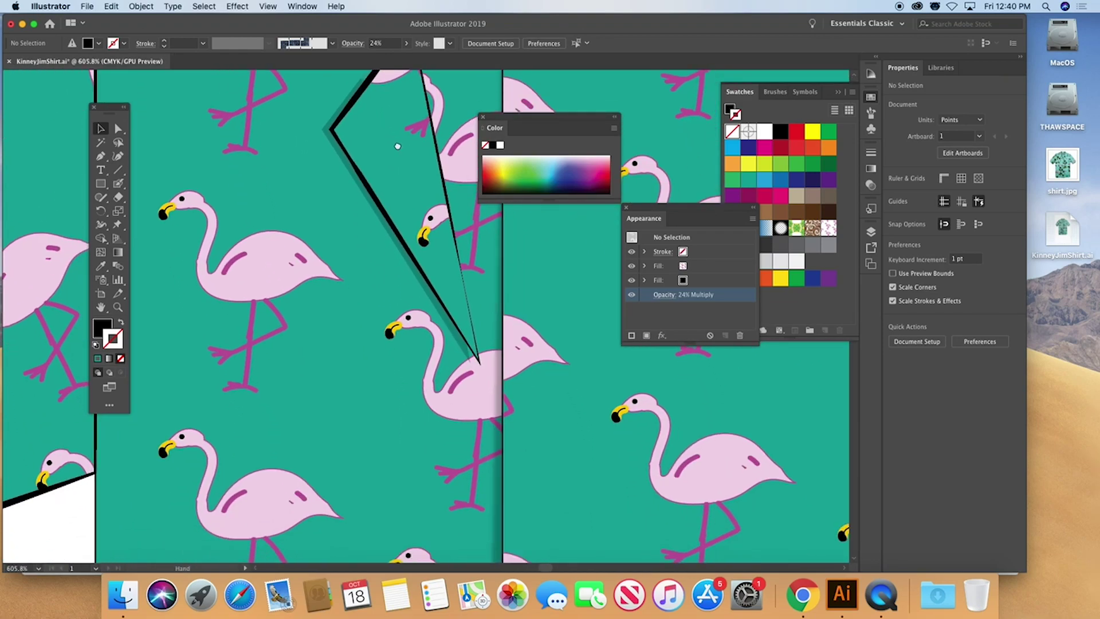
{"action": "left_click", "coordinate": [471, 367]}
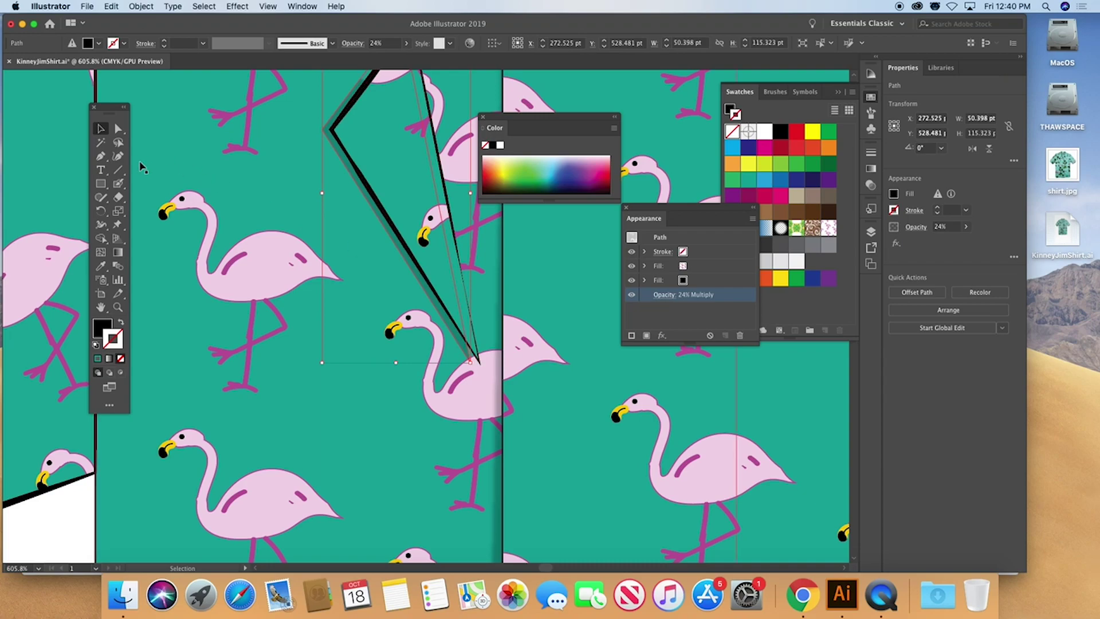
{"action": "left_click", "coordinate": [118, 128]}
{"action": "left_click", "coordinate": [338, 318]}
{"action": "left_click_drag", "start_coordinate": [477, 362], "coordinate": [479, 363]}
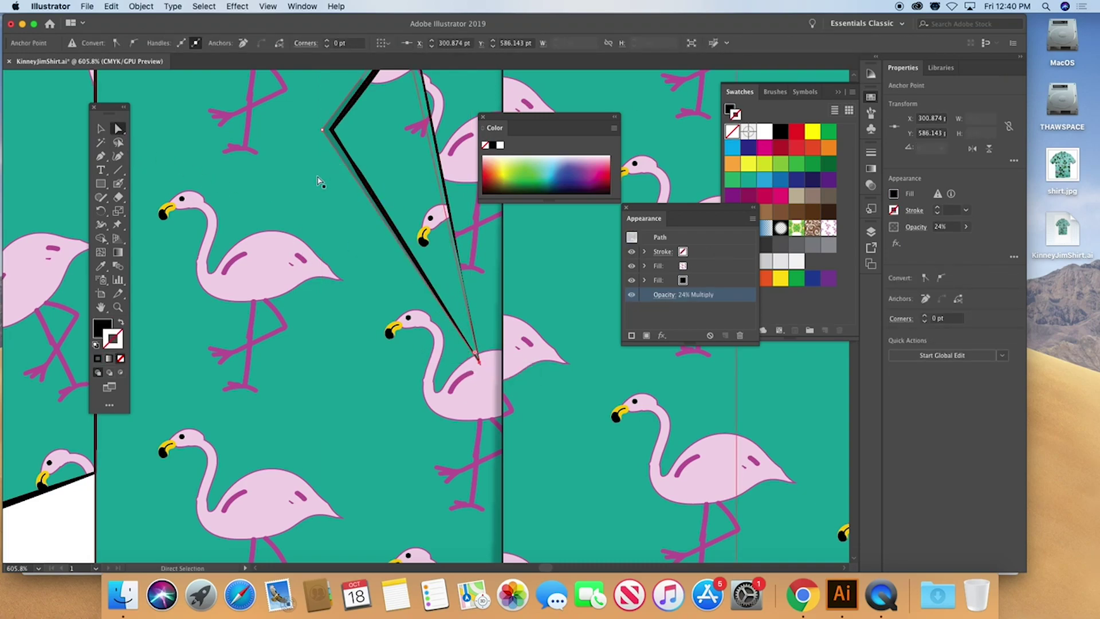
{"action": "left_click_drag", "start_coordinate": [318, 133], "coordinate": [322, 139]}
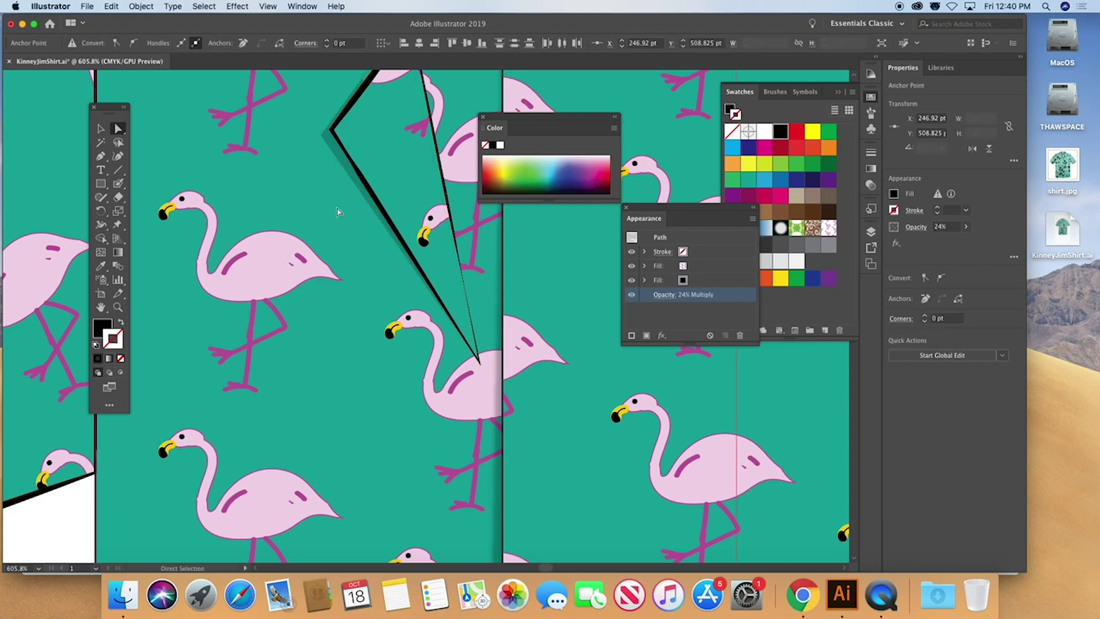